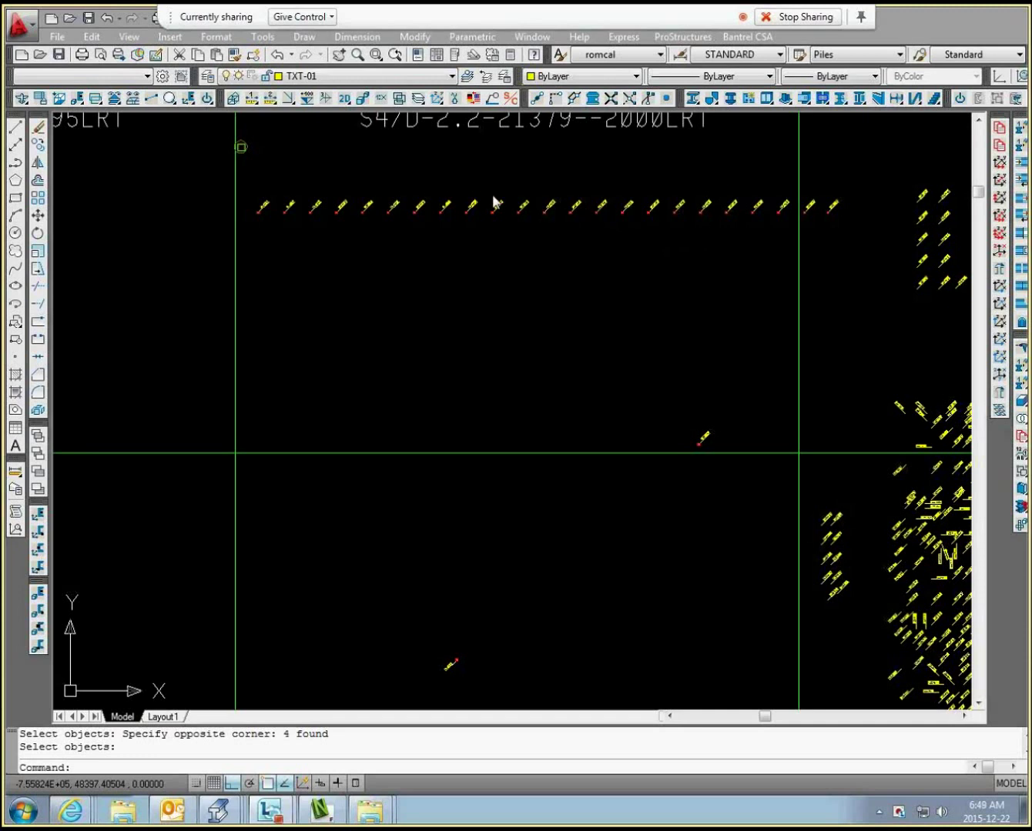
Examine the pile numbering along the row from P-001 to P-025 and the neighbouring pile group starting at P-026.
scroll(315, 193, "up", 5)
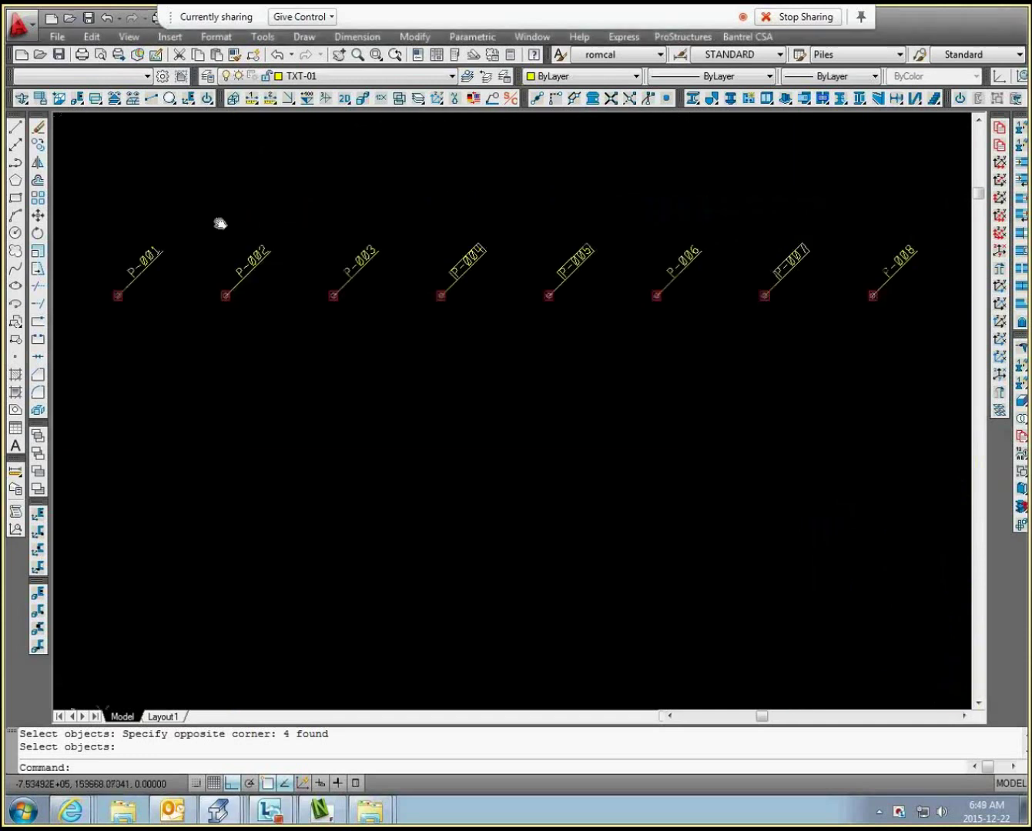
middle_click_drag(218, 223, 207, 223)
scroll(389, 306, "down", 2)
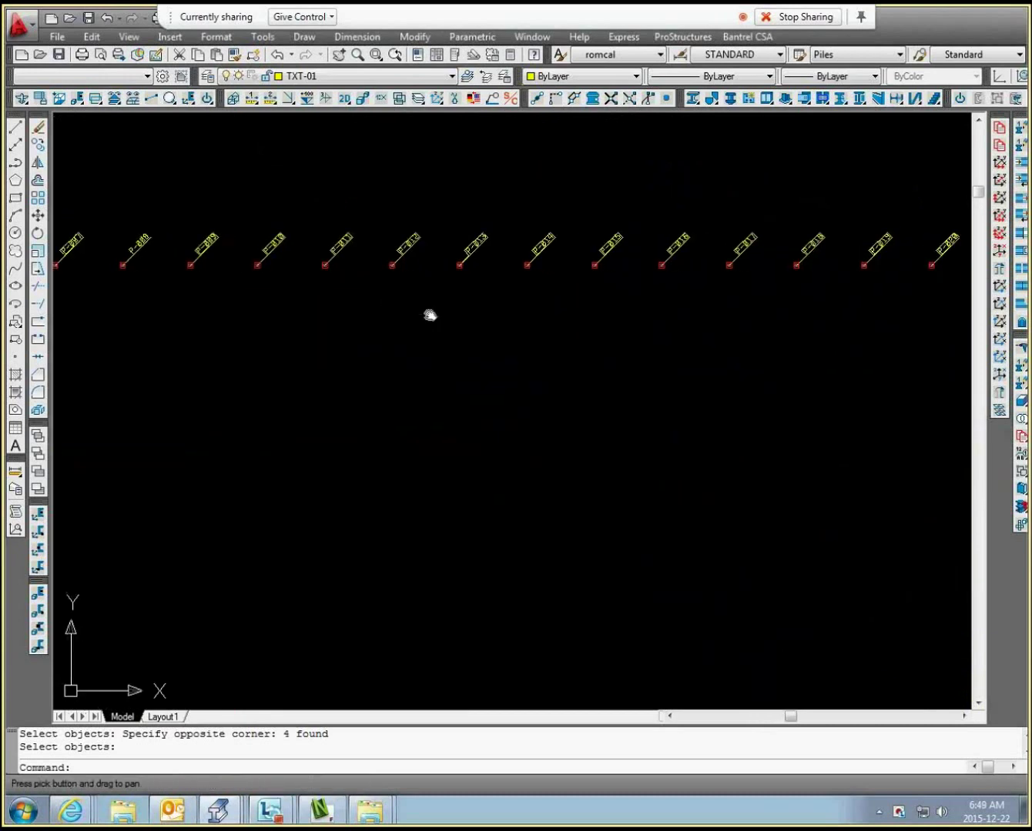
scroll(748, 351, "up", 3)
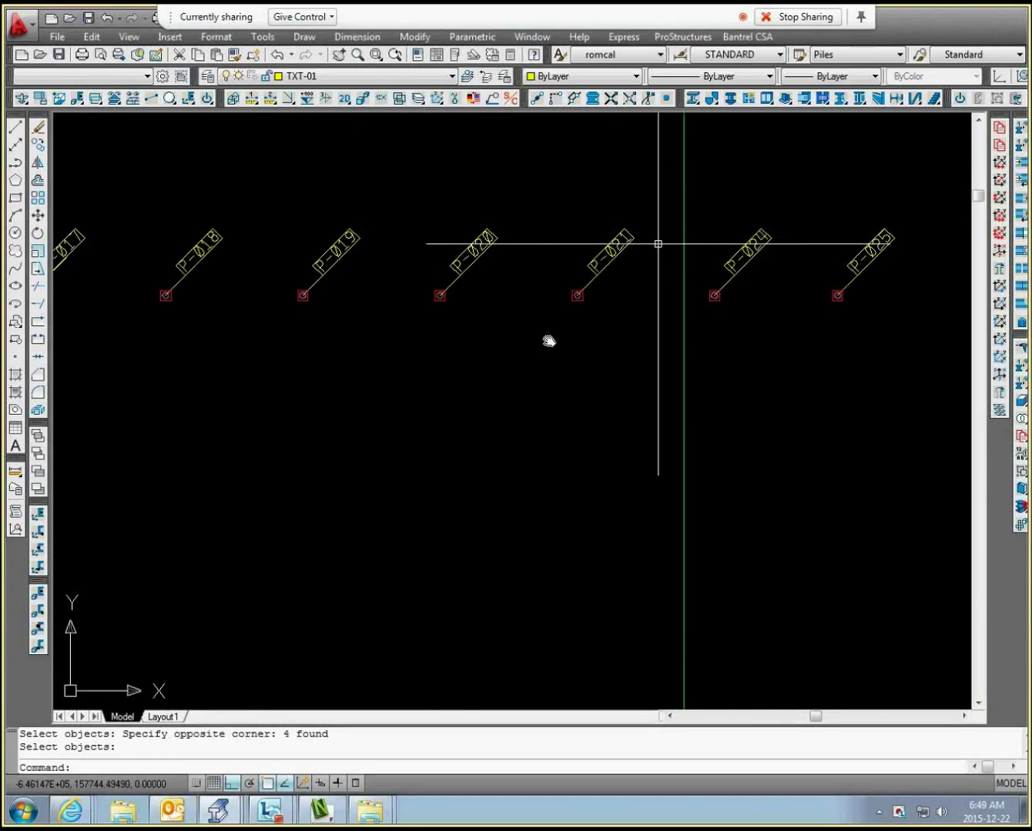
scroll(658, 243, "down", 5)
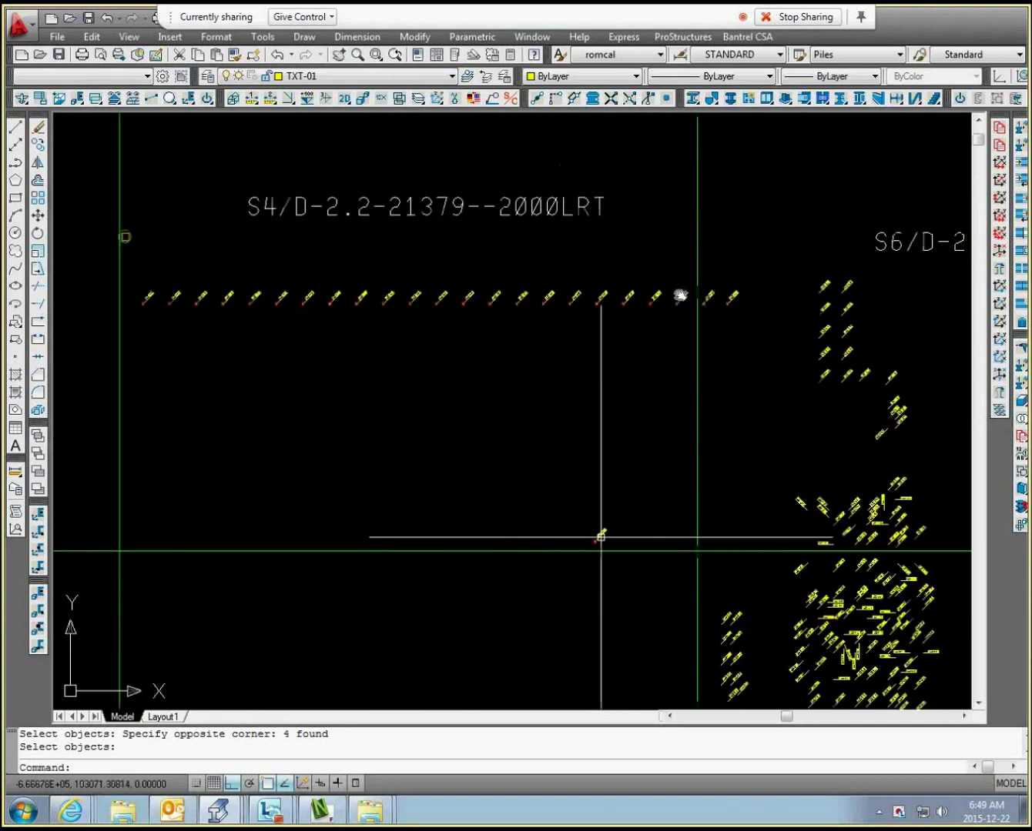
mouse_move(481, 542)
middle_mouse_down()
mouse_move(595, 295)
mouse_move(590, 498)
middle_mouse_up()
scroll(450, 540, "up", 6)
scroll(594, 296, "down", 5)
scroll(590, 498, "up", 7)
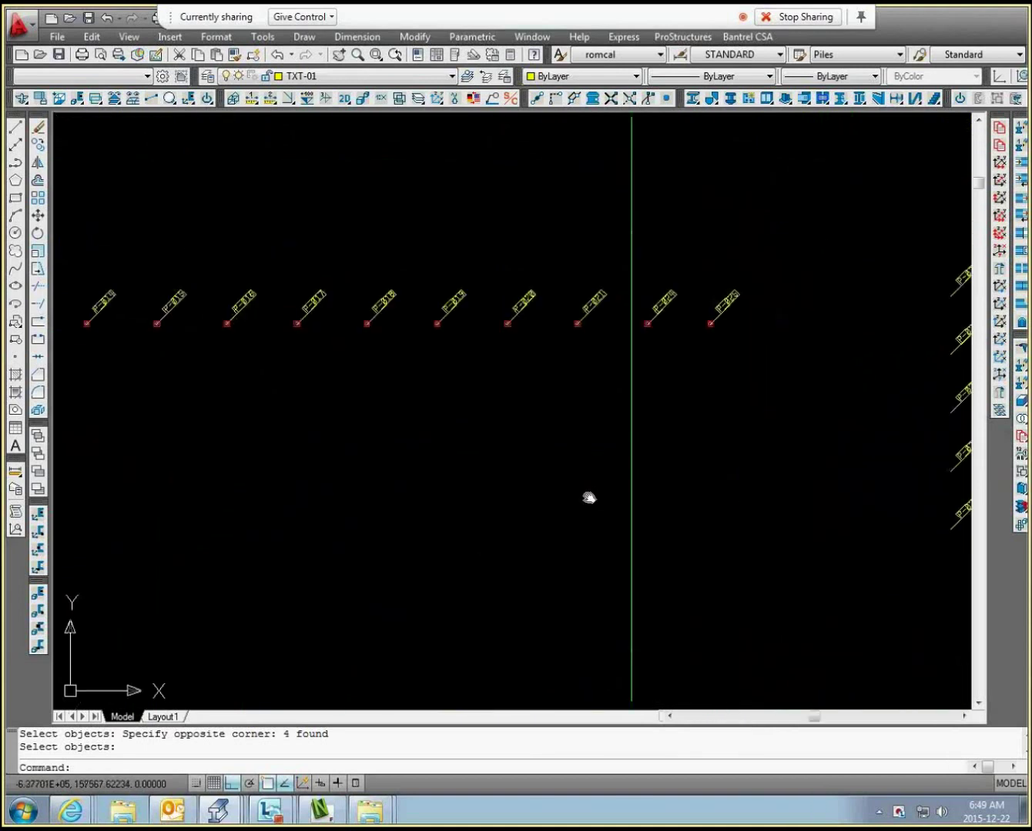
scroll(589, 498, "down", 2)
scroll(589, 498, "down", 4)
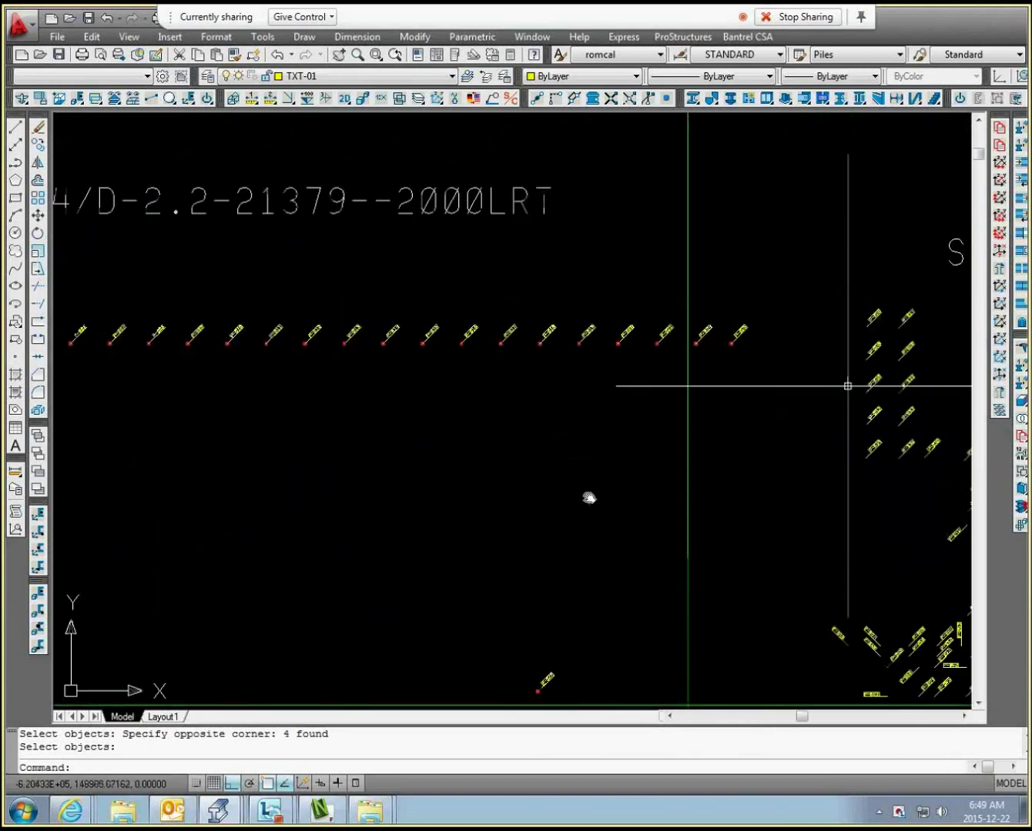
middle_click_drag(588, 495, 661, 347)
scroll(660, 348, "up", 5)
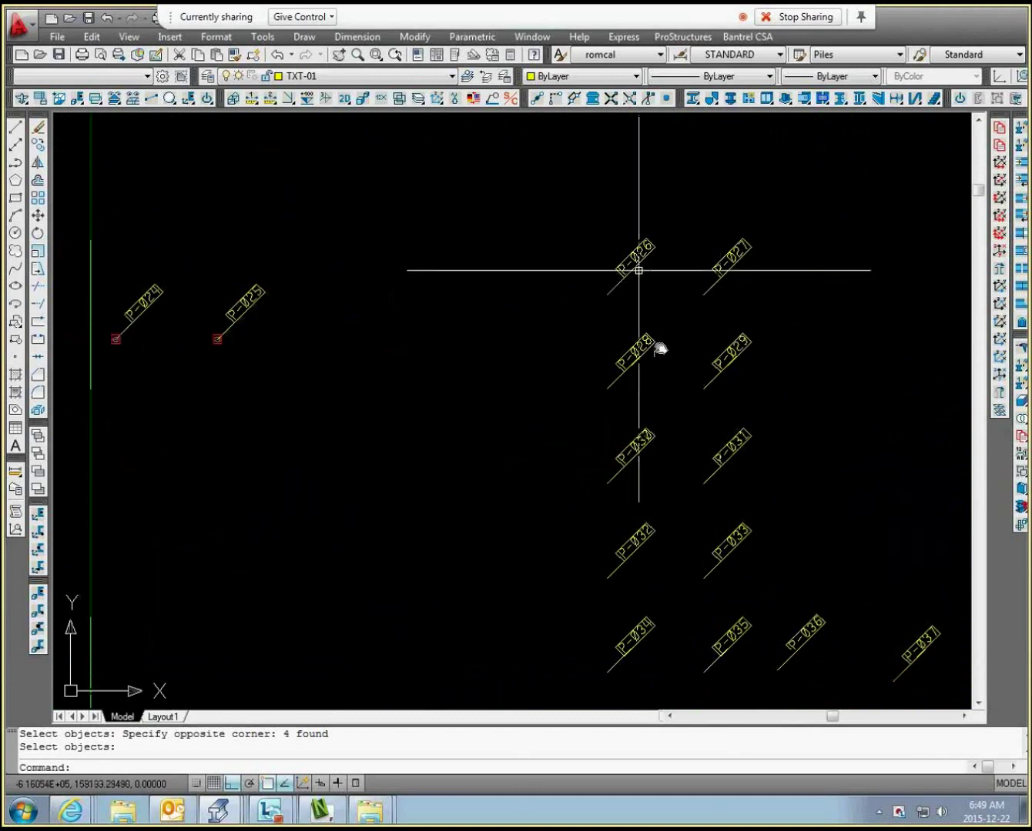
scroll(659, 345, "down", 2)
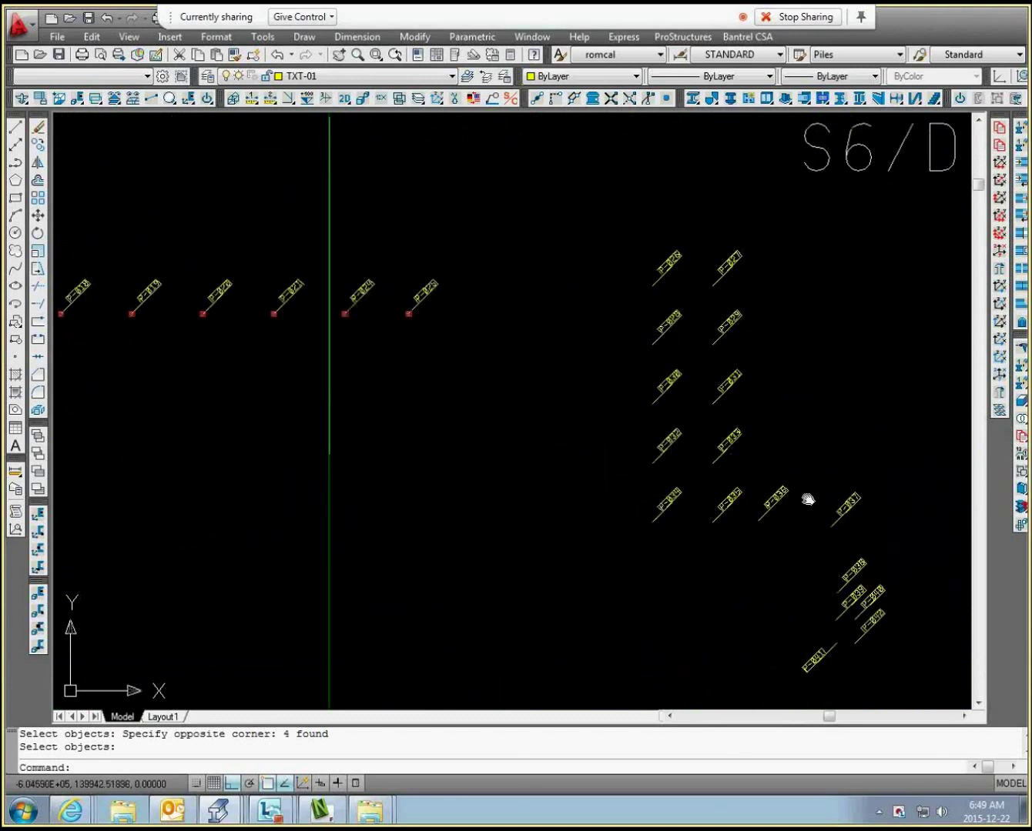
mouse_move(807, 499)
middle_mouse_down()
mouse_move(716, 371)
mouse_move(870, 308)
middle_mouse_up()
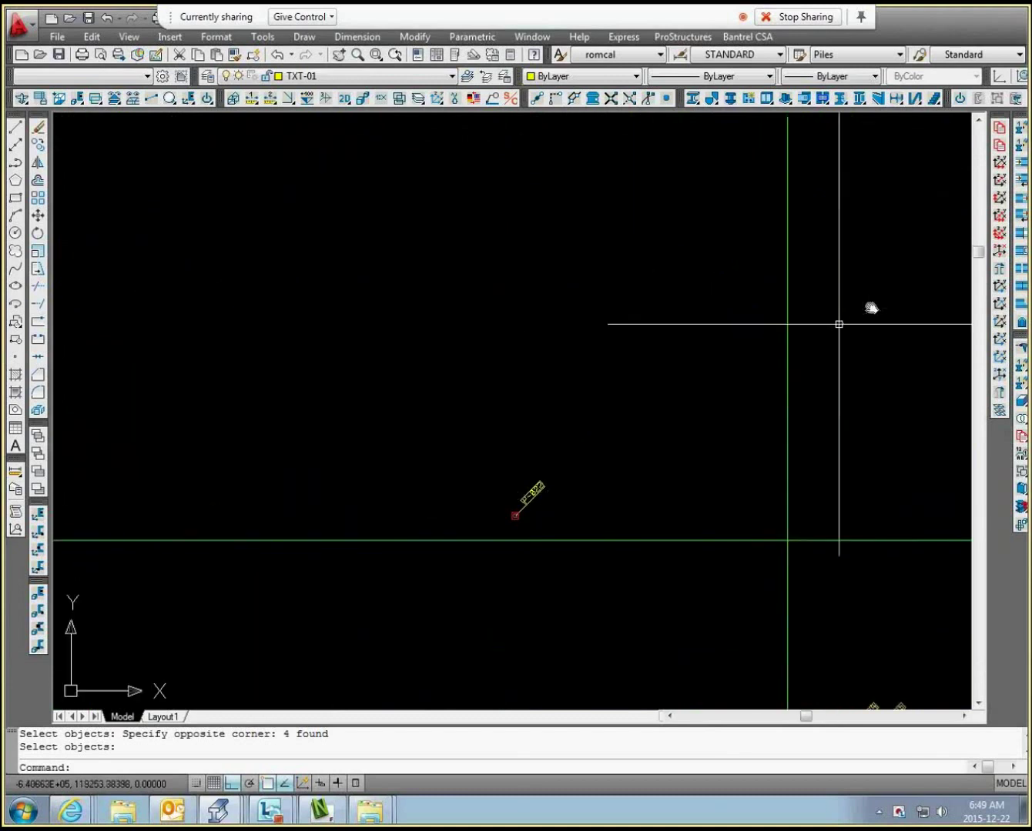
Turn off the image and wipeout frames around the pile labels with the frames command, checking it at pile P-022.
middle_click_drag(634, 426, 678, 394)
scroll(564, 471, "up", 5)
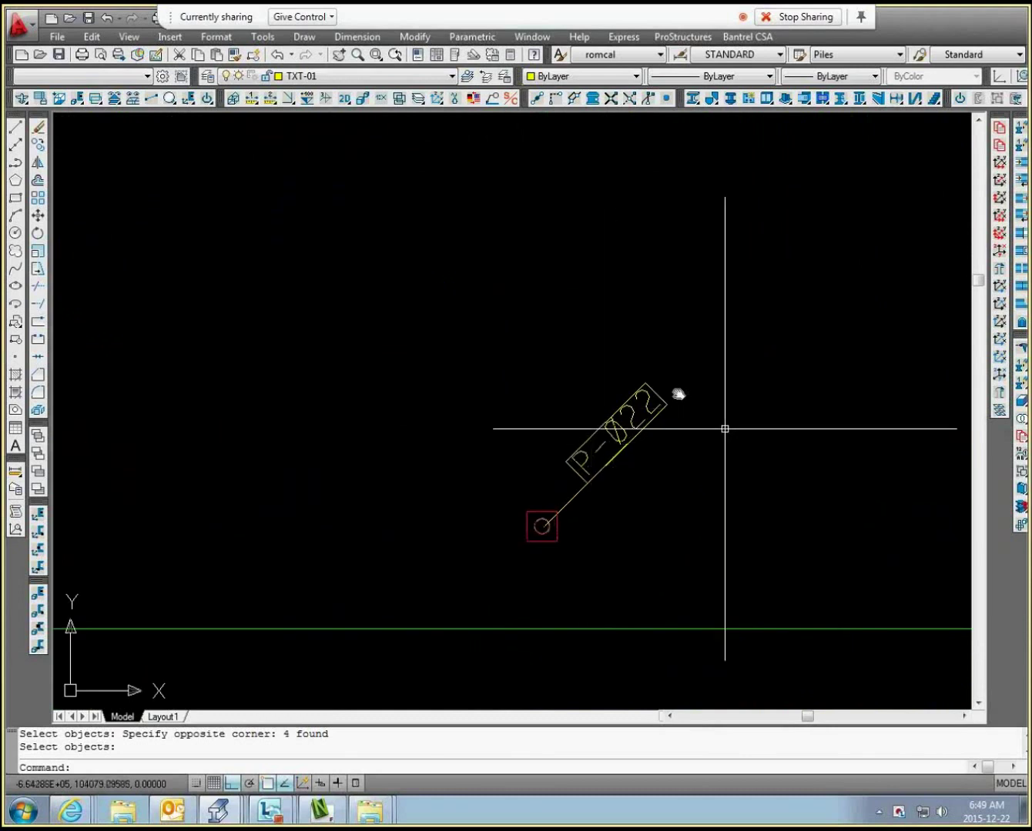
type("frames")
key("Return")
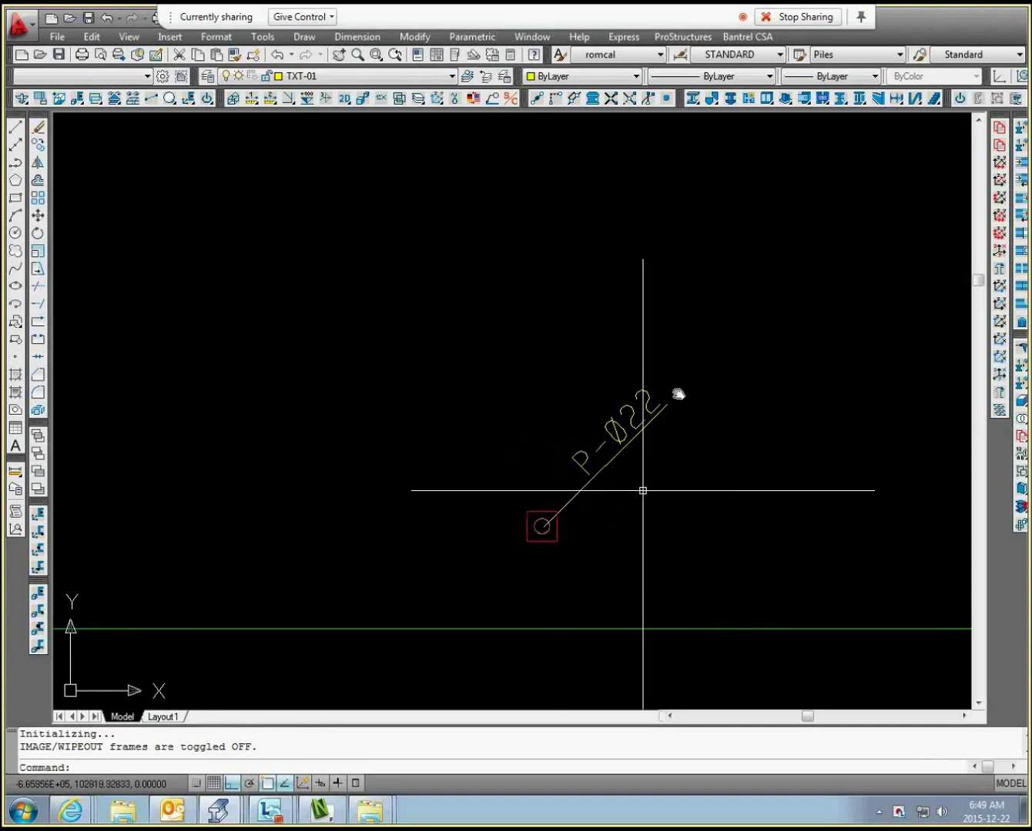
Examine the two unlabelled piles above the S4/D-2.2-21380--2000LRT title.
scroll(678, 394, "down", 3)
mouse_move(564, 262)
middle_mouse_down()
mouse_move(822, 264)
mouse_move(753, 333)
mouse_move(795, 301)
mouse_move(746, 358)
middle_mouse_up()
scroll(794, 301, "down", 2)
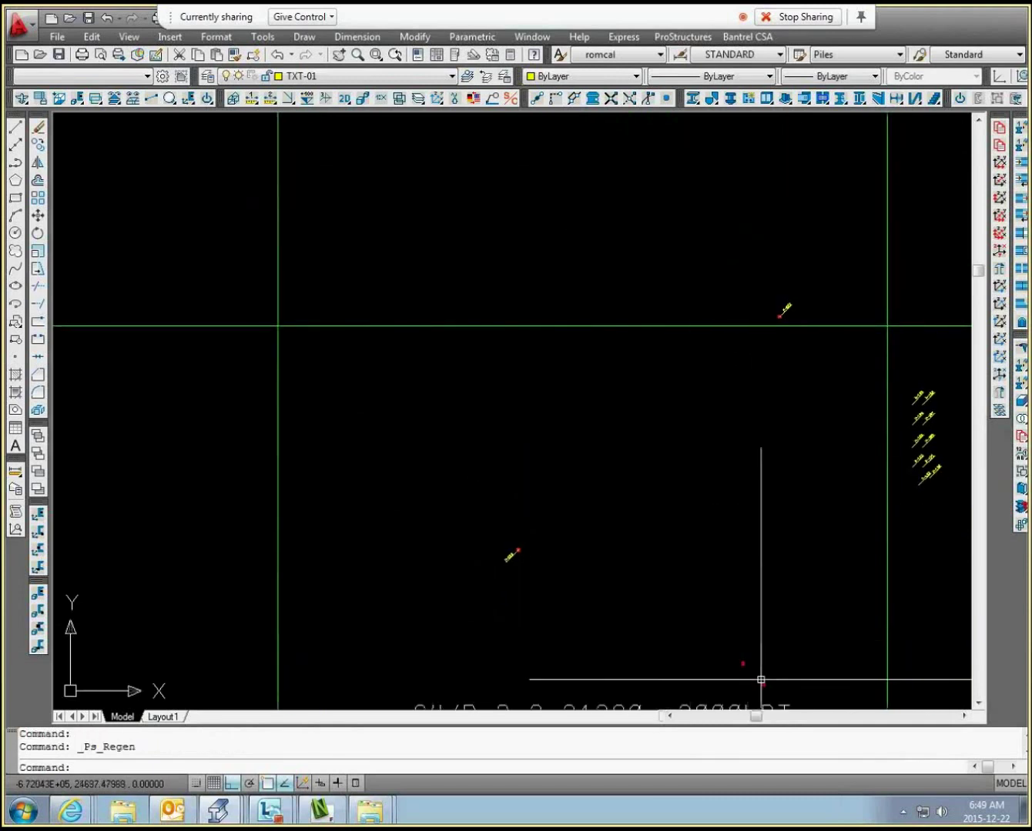
scroll(760, 675, "up", 5)
middle_click_drag(763, 669, 764, 653)
scroll(763, 654, "up", 5)
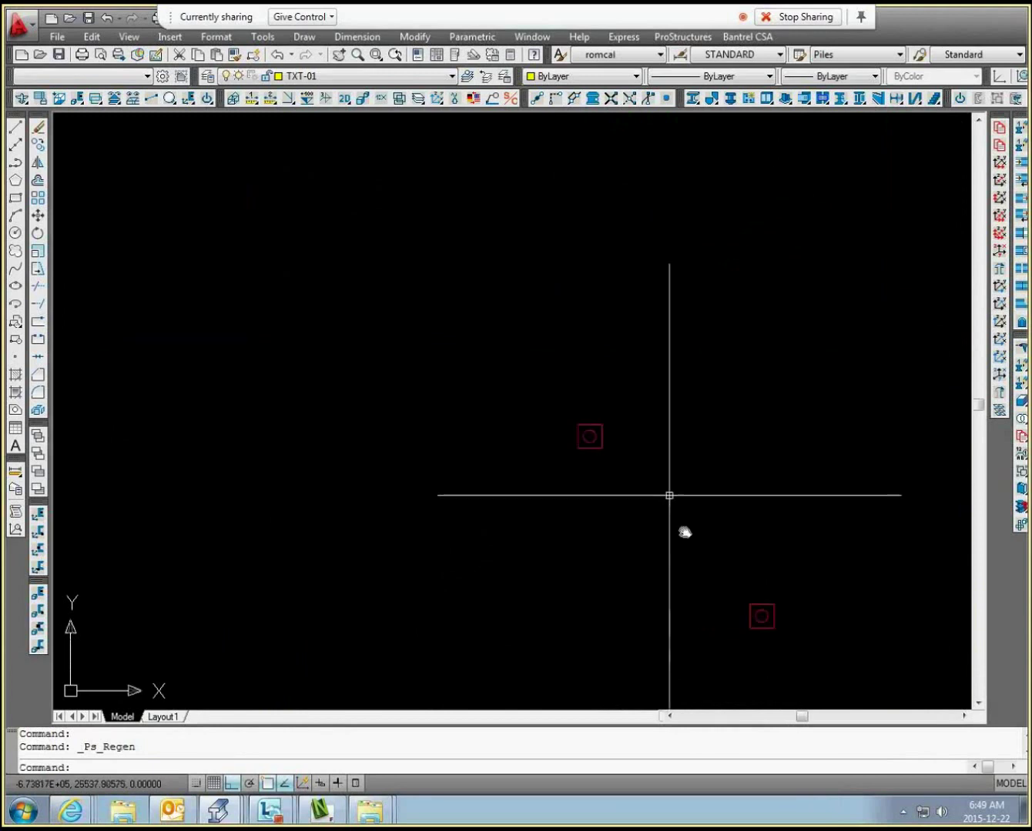
middle_click_drag(683, 531, 709, 490)
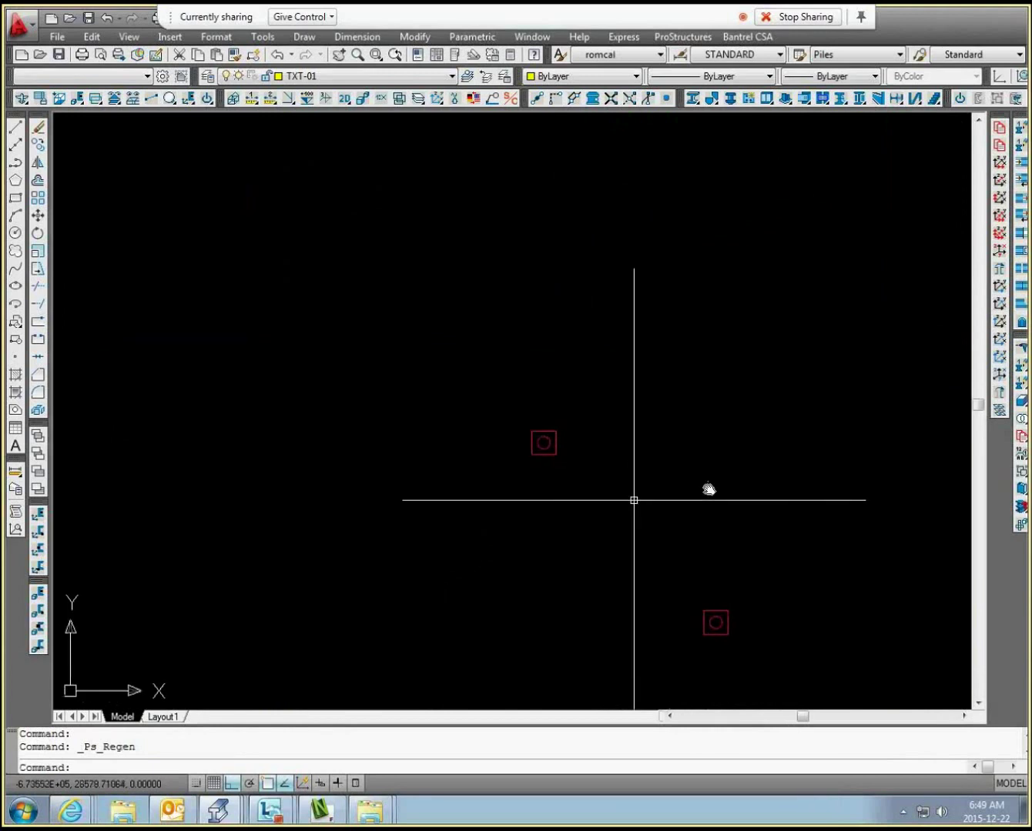
scroll(631, 499, "down", 2)
middle_click_drag(630, 500, 630, 614)
scroll(630, 613, "down", 4)
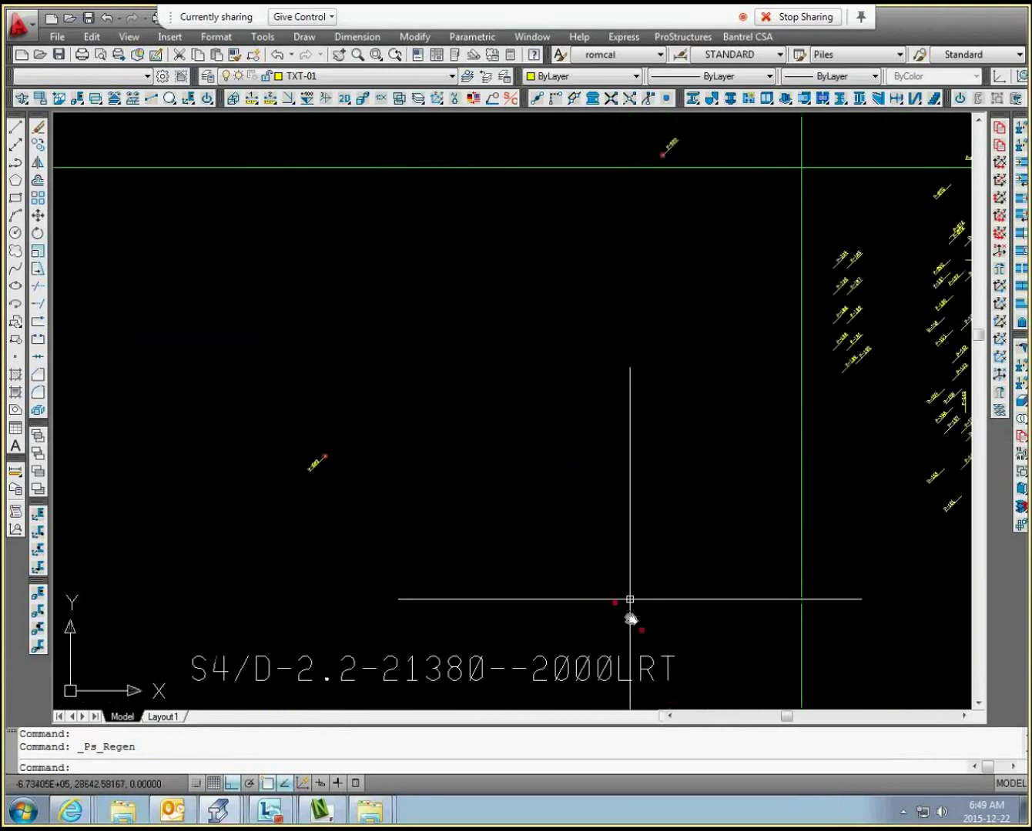
Examine the isolated piles P-023 and P-022, and the row end where P-021 is followed by P-024 and P-025.
scroll(421, 480, "up", 8)
middle_click_drag(422, 479, 648, 497)
scroll(527, 427, "down", 3)
middle_click_drag(526, 427, 436, 560)
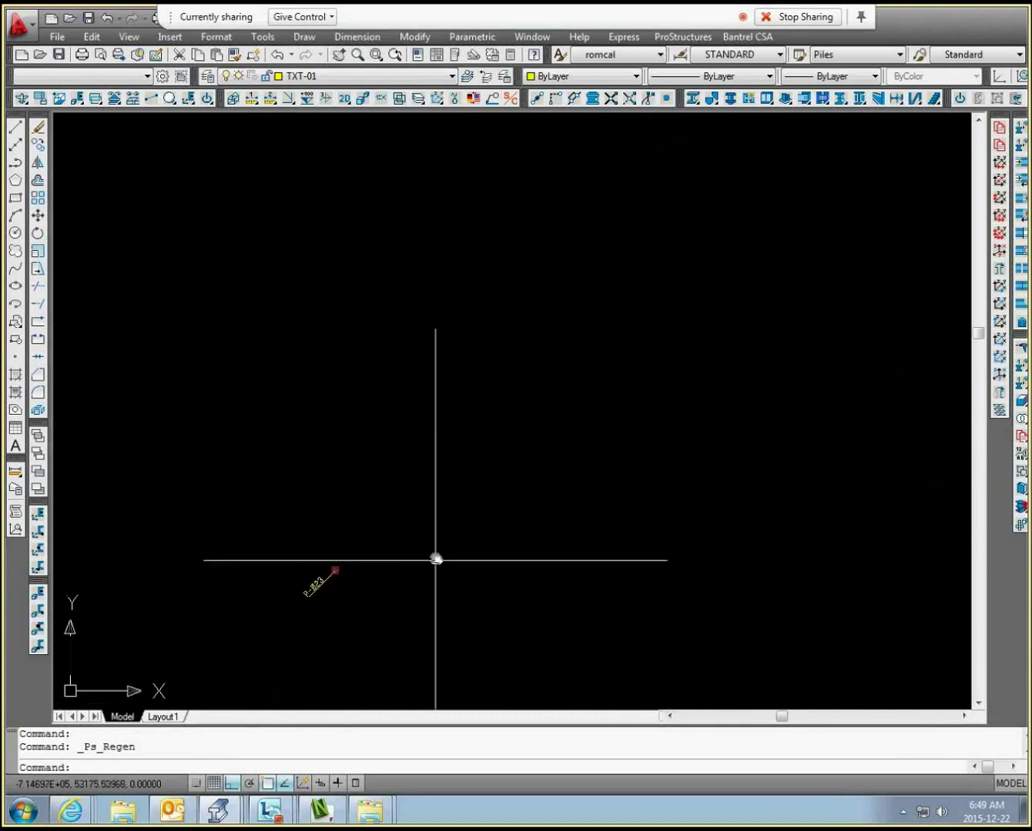
scroll(436, 559, "down", 4)
scroll(536, 433, "up", 3)
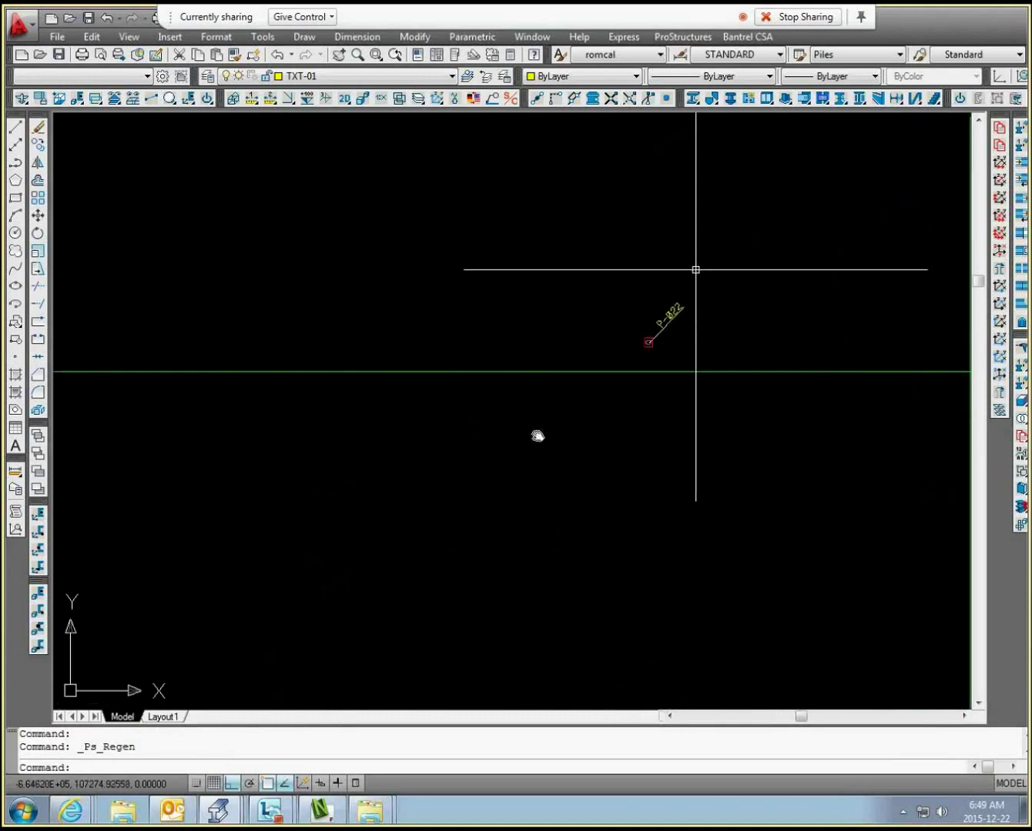
middle_click_drag(538, 436, 526, 550)
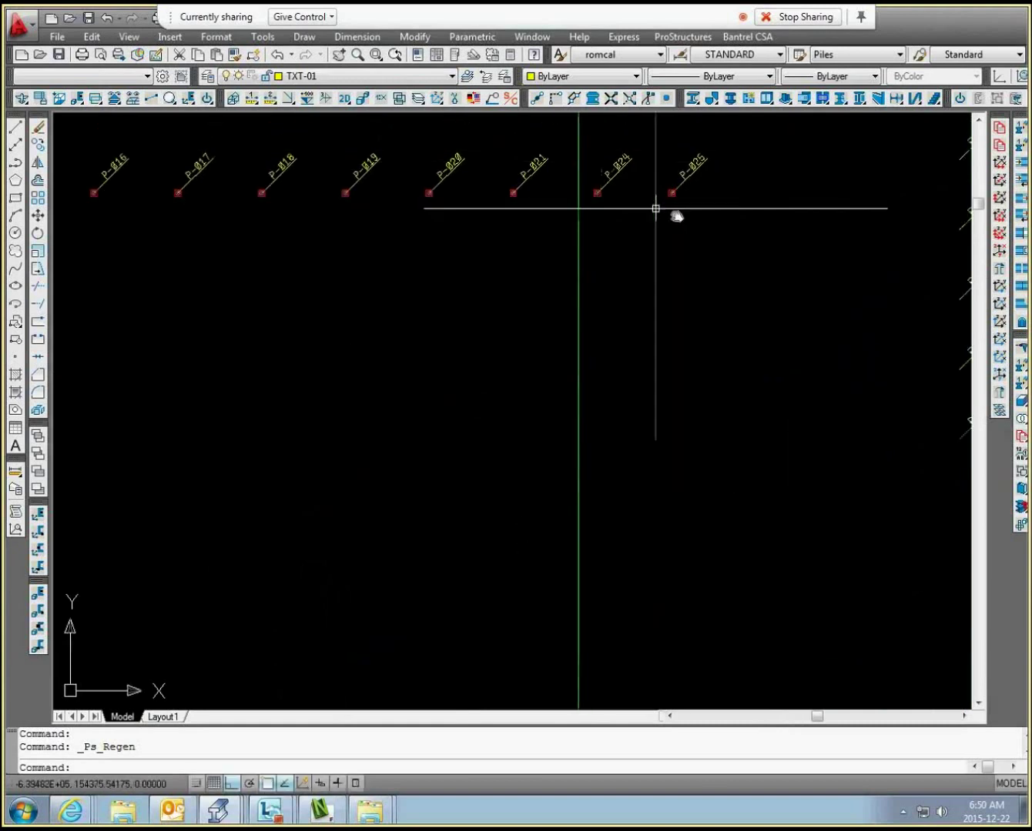
scroll(677, 216, "up", 2)
scroll(677, 216, "up", 1)
middle_click_drag(676, 215, 649, 321)
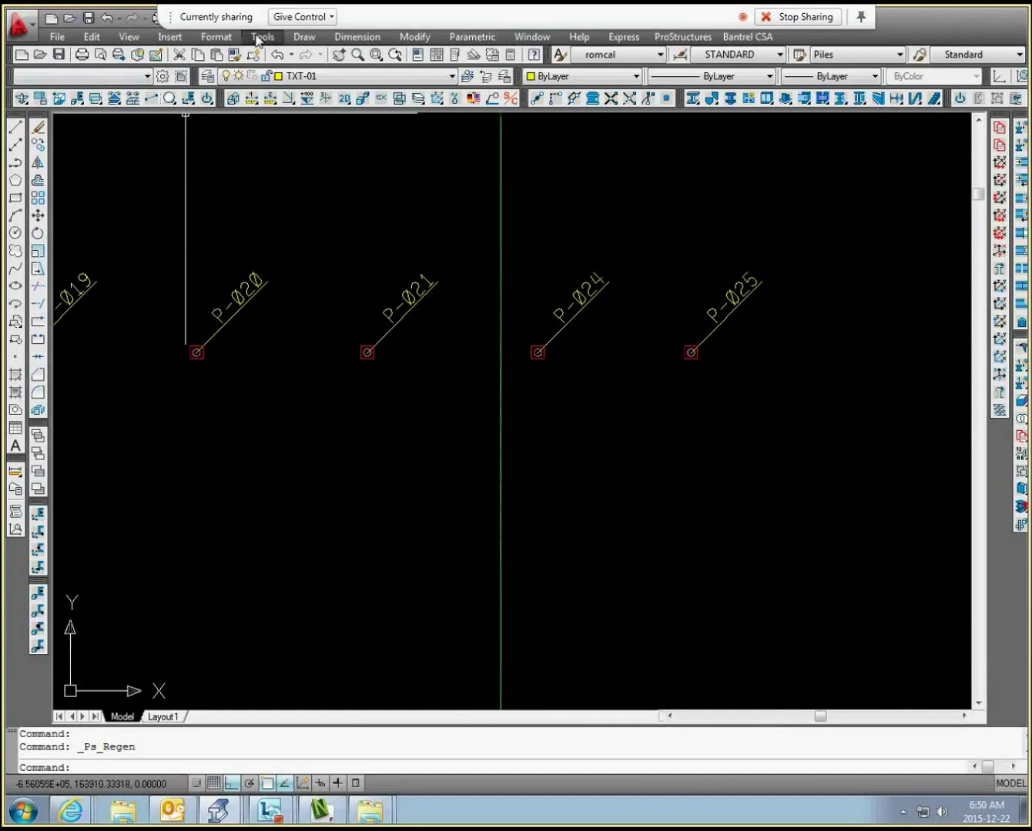
Load the AutoLISP file enbTEST7.lsp from the Custom folder and close the application loader.
left_click(260, 37)
left_click(350, 341)
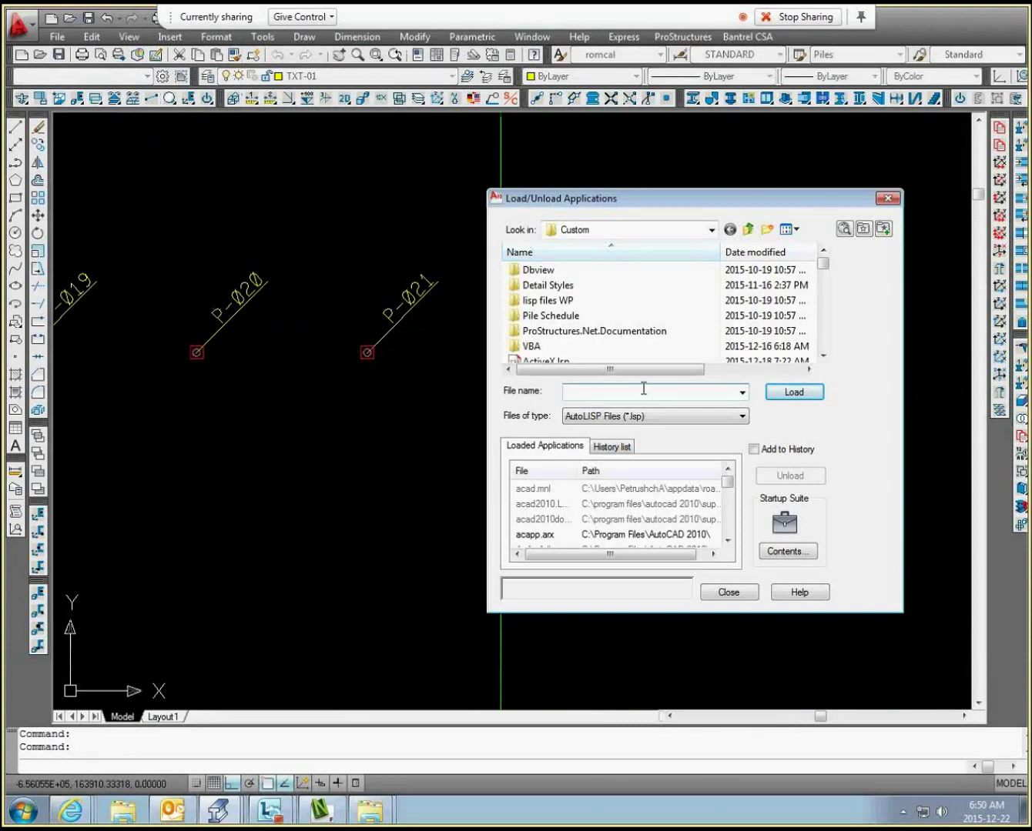
type("enbtext")
key("BackSpace")
key("BackSpace")
type("st")
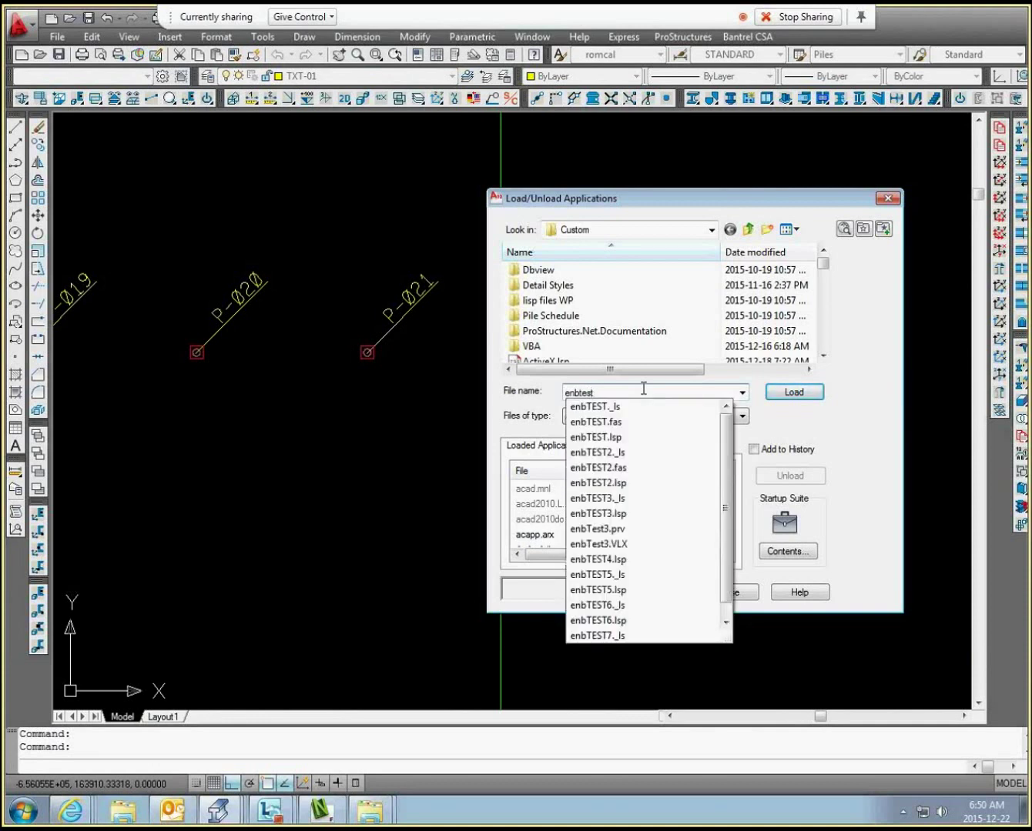
scroll(651, 631, "down", 1)
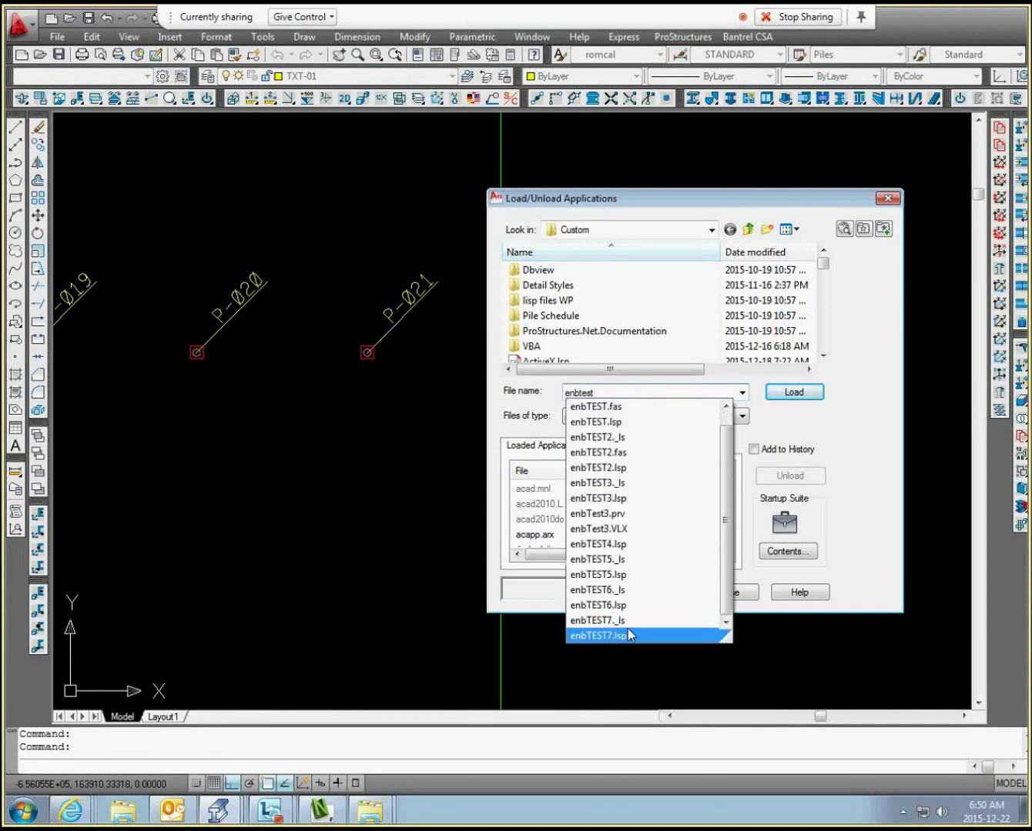
left_click(651, 632)
left_click(787, 390)
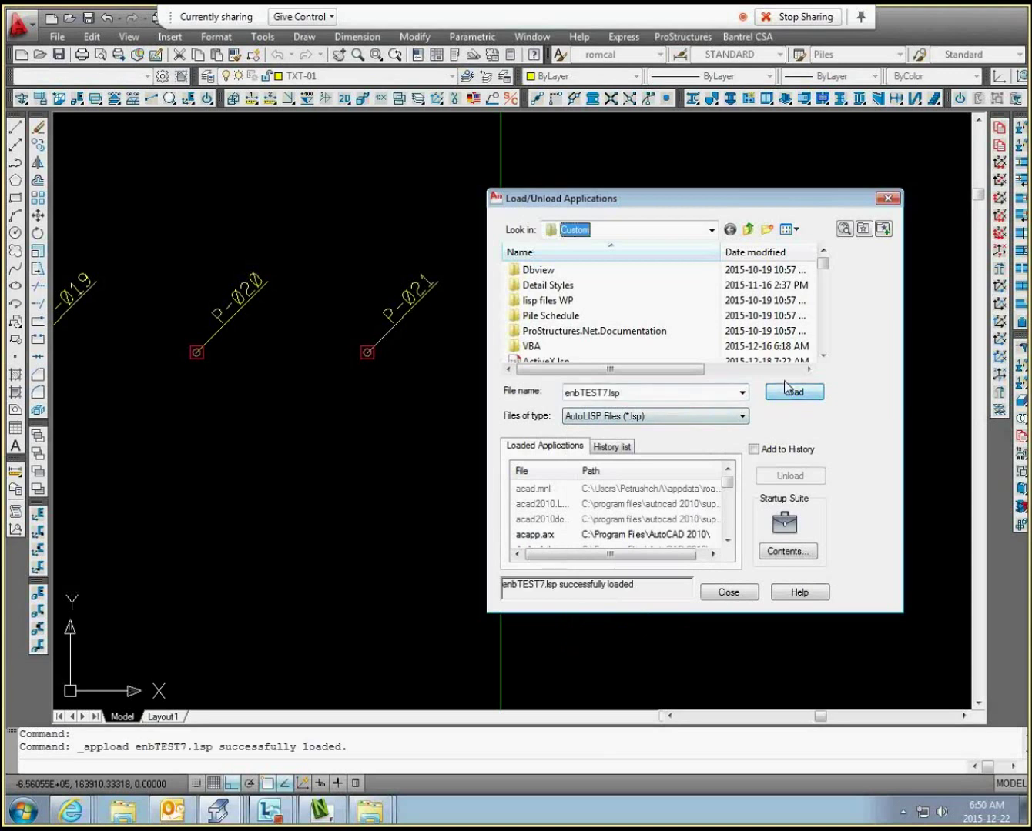
left_click(727, 593)
Show the object properties and check the PosNumber of the piles labelled P-025 and P-024.
middle_click_drag(696, 447, 661, 440)
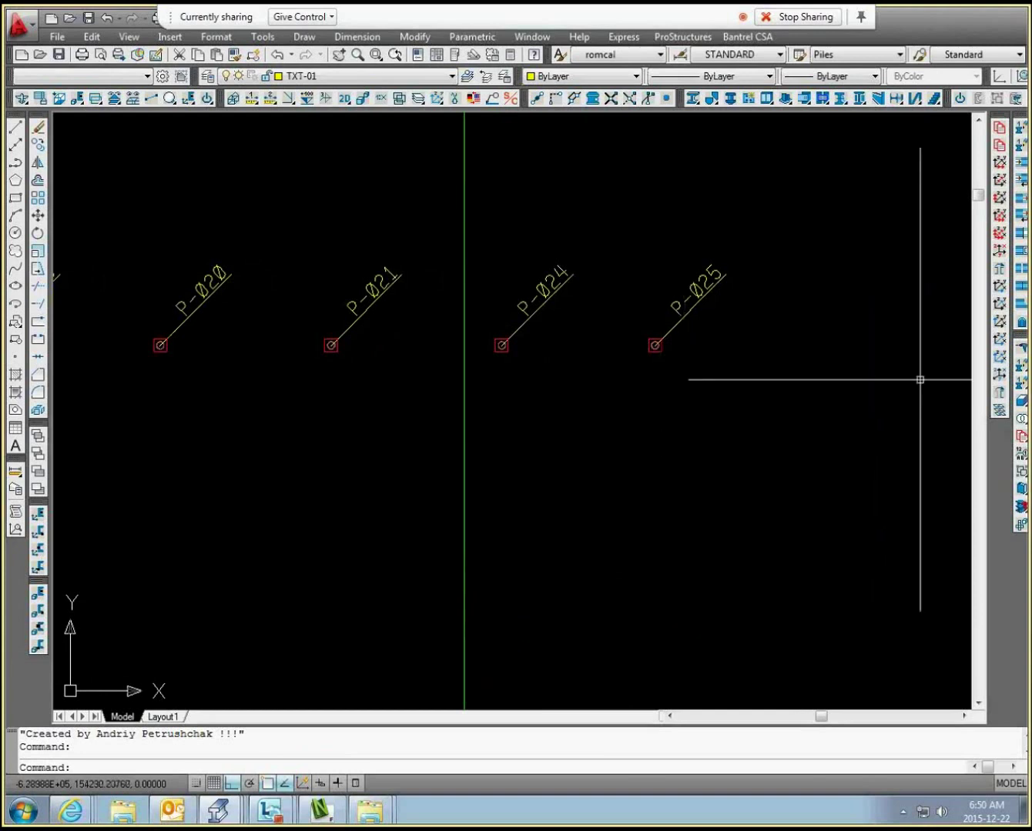
key("ctrl+1")
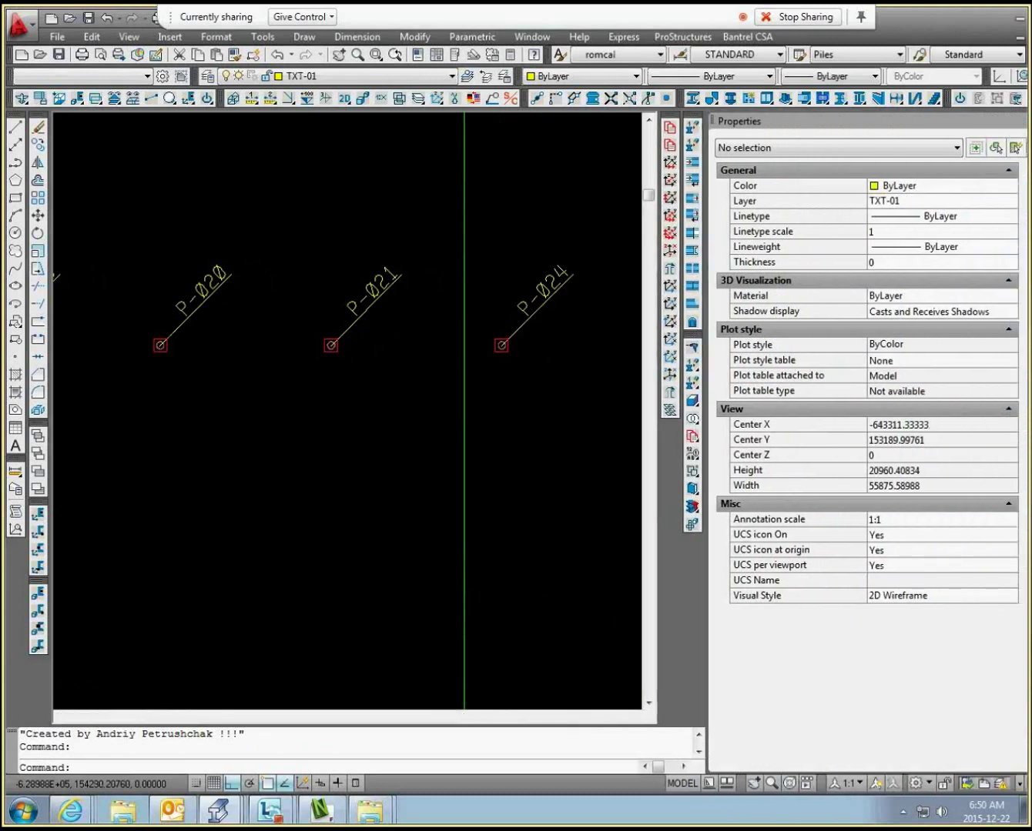
middle_click_drag(532, 397, 504, 420)
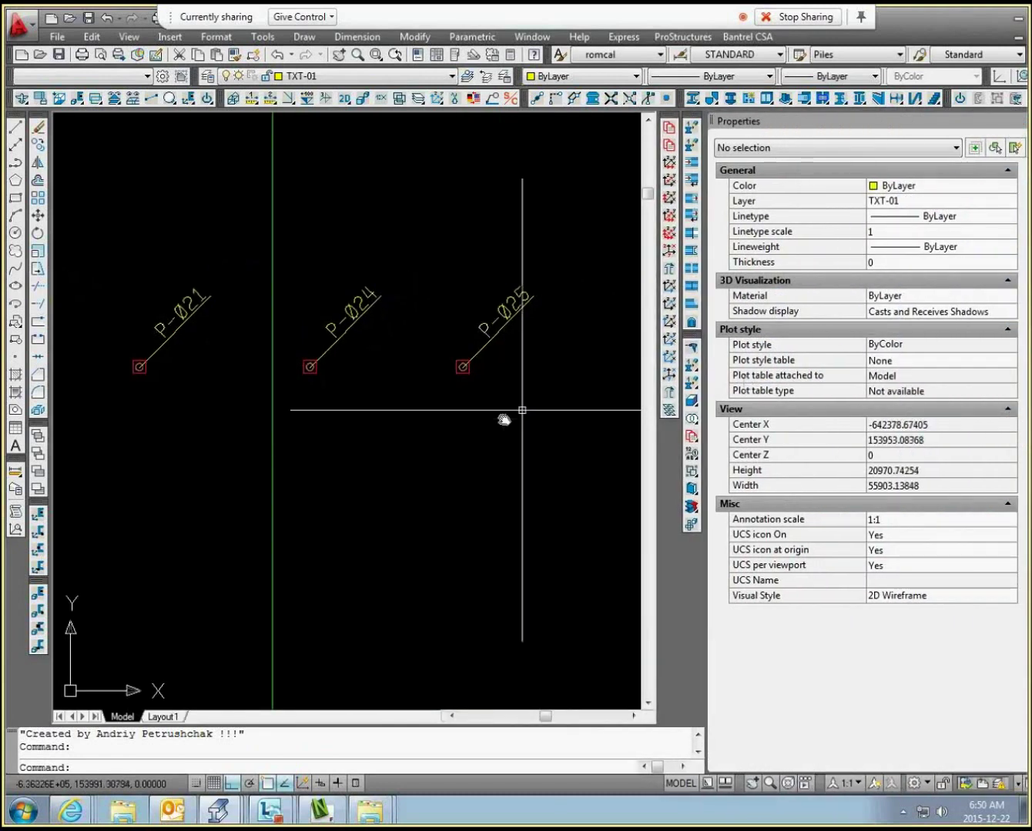
scroll(462, 367, "up", 3)
left_click(462, 367)
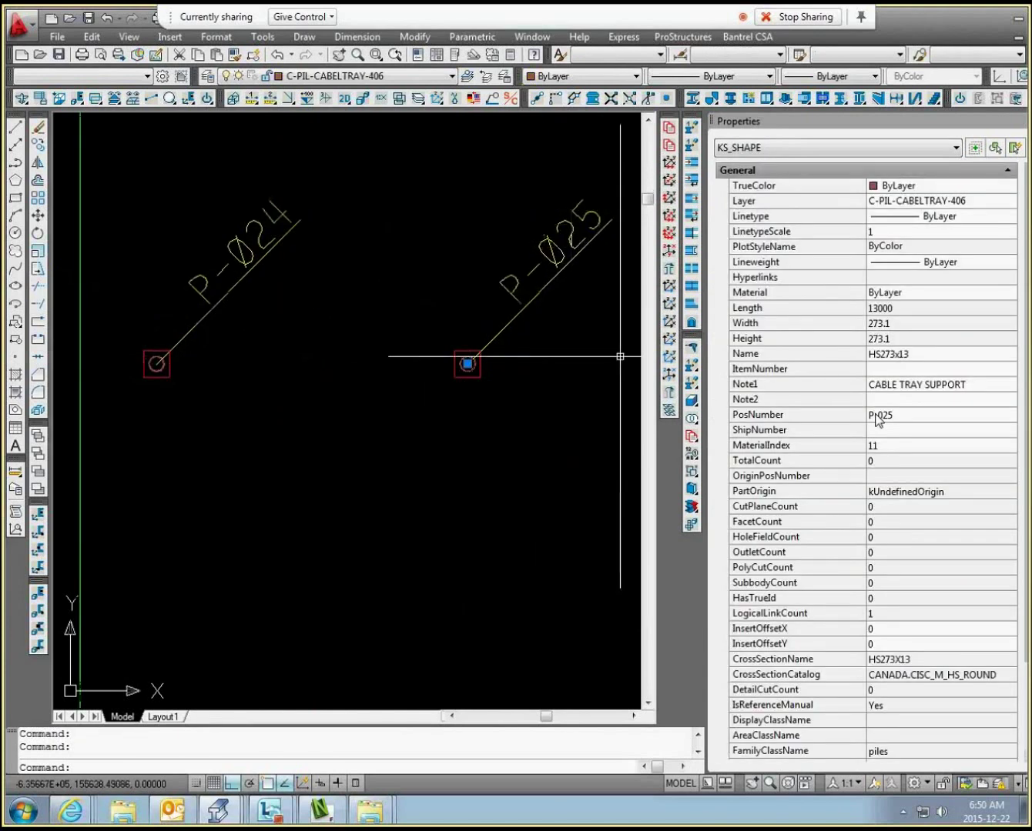
key("Escape")
left_click(156, 363)
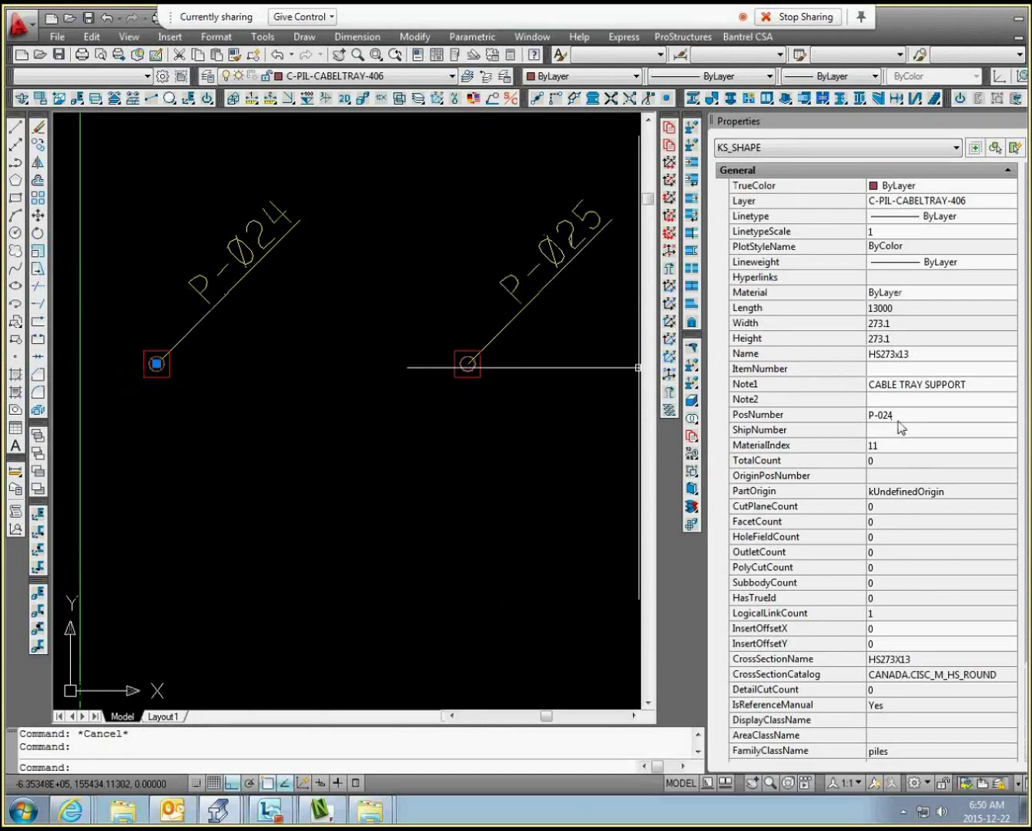
key("Escape")
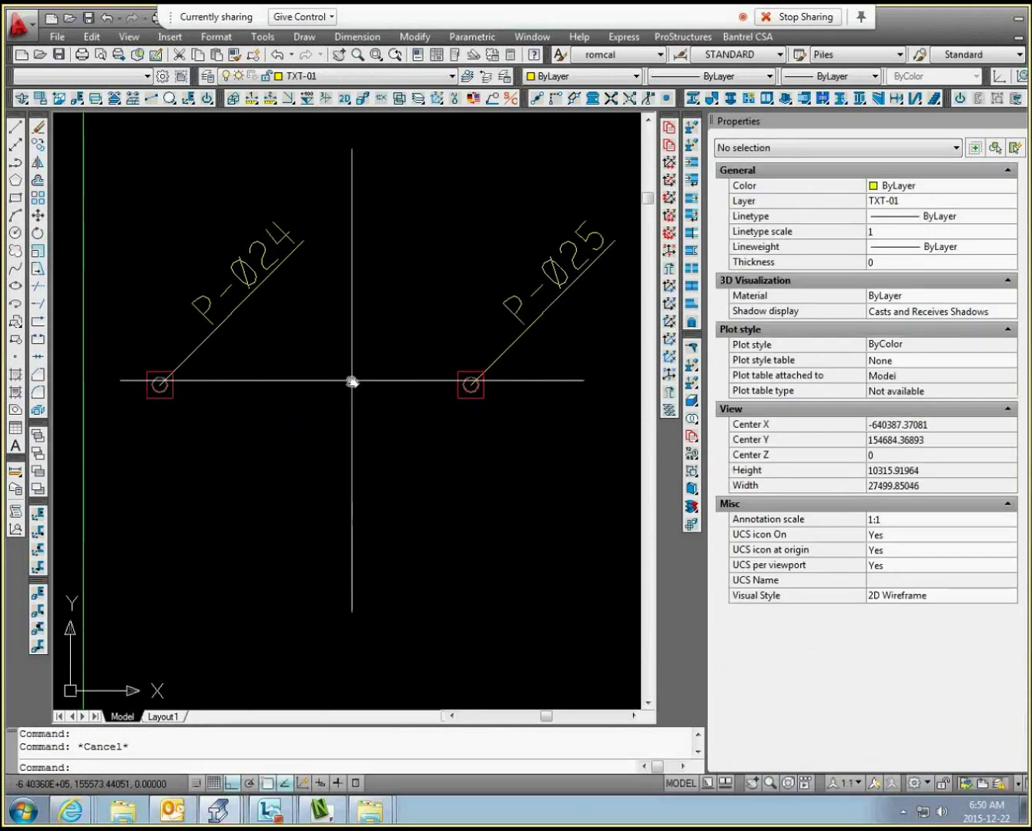
Run appush with prefix P- on the piles labelled P-024 and P-025, offsetting their position numbers to P-026 and P-027.
type("appush")
key("Return")
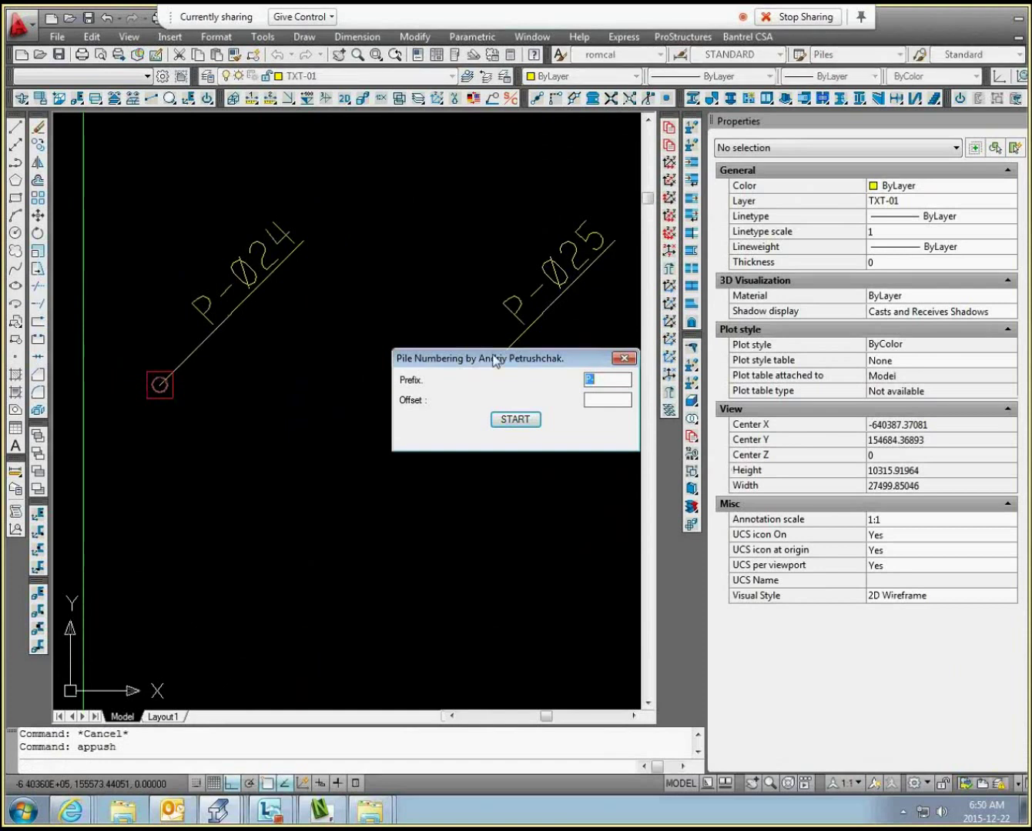
left_click_drag(492, 359, 356, 449)
left_click(466, 489)
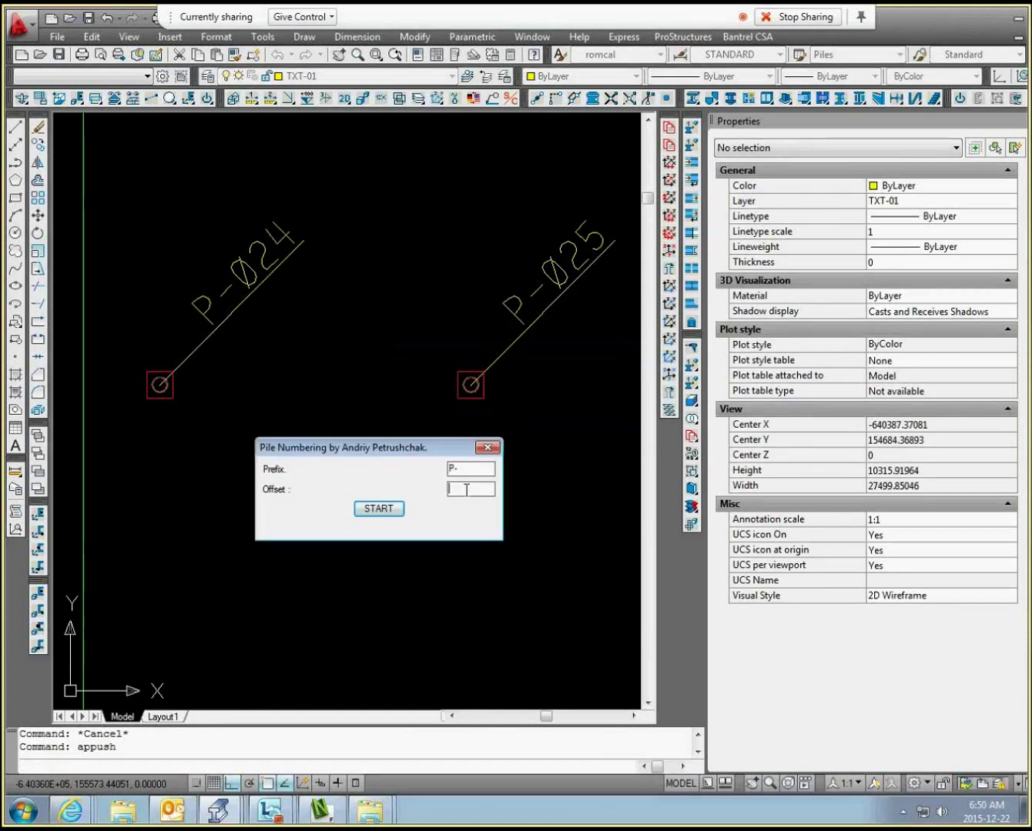
left_click(378, 509)
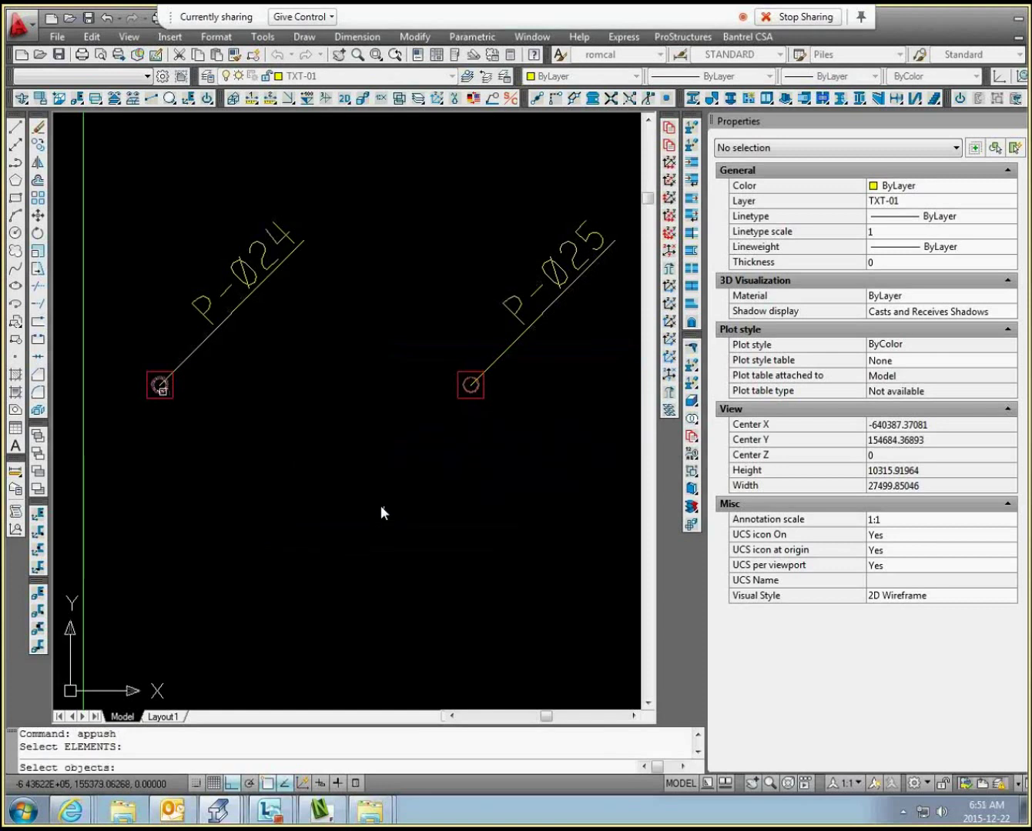
left_click(162, 391)
left_click(473, 392)
key("Return")
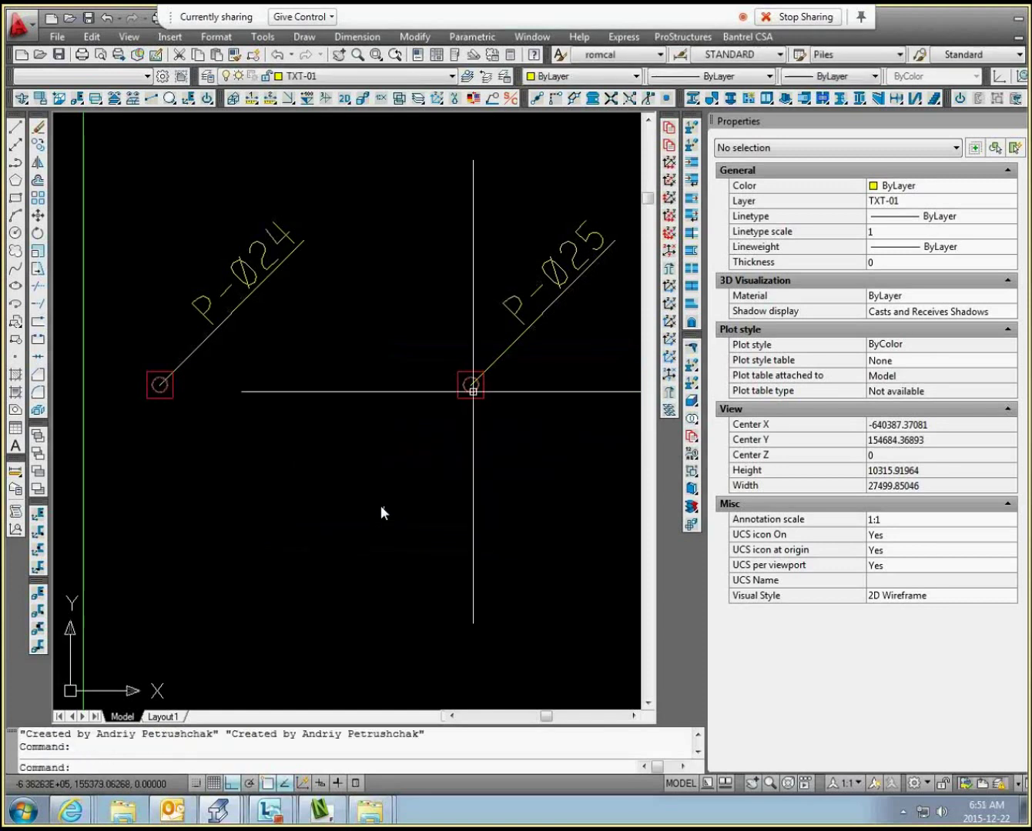
Check the PosNumber property of the piles labelled P-024 and P-025 after the renumbering.
left_click(159, 384)
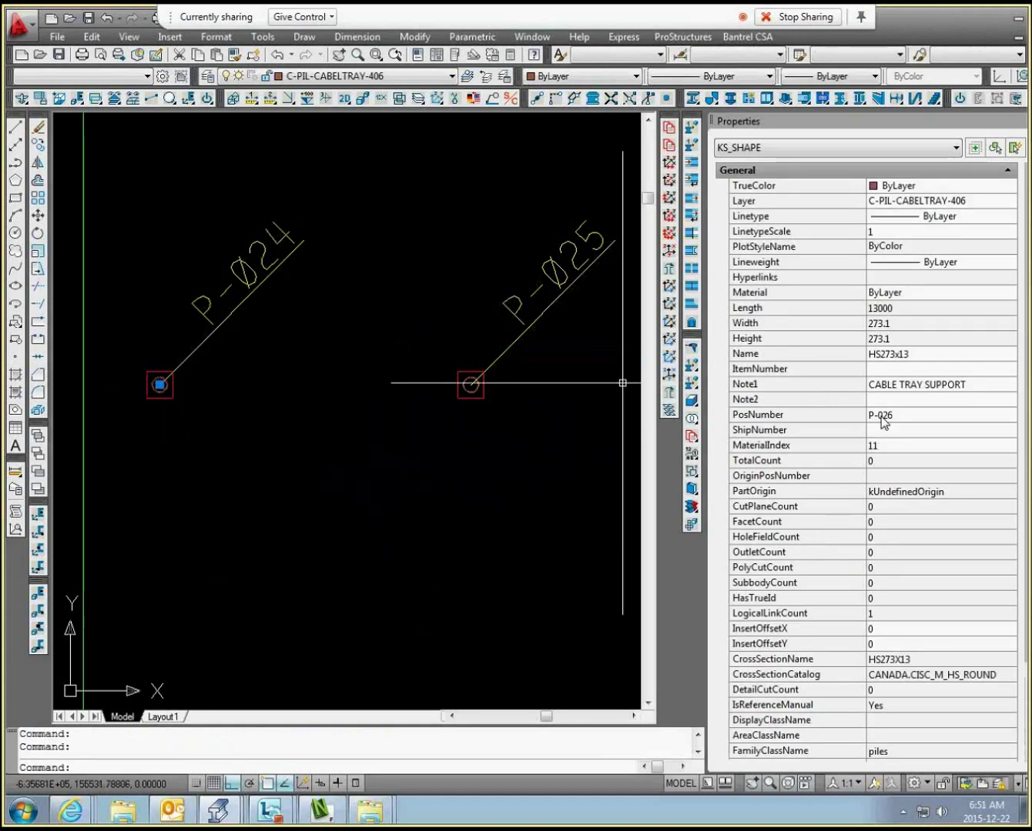
key("Escape")
left_click(471, 385)
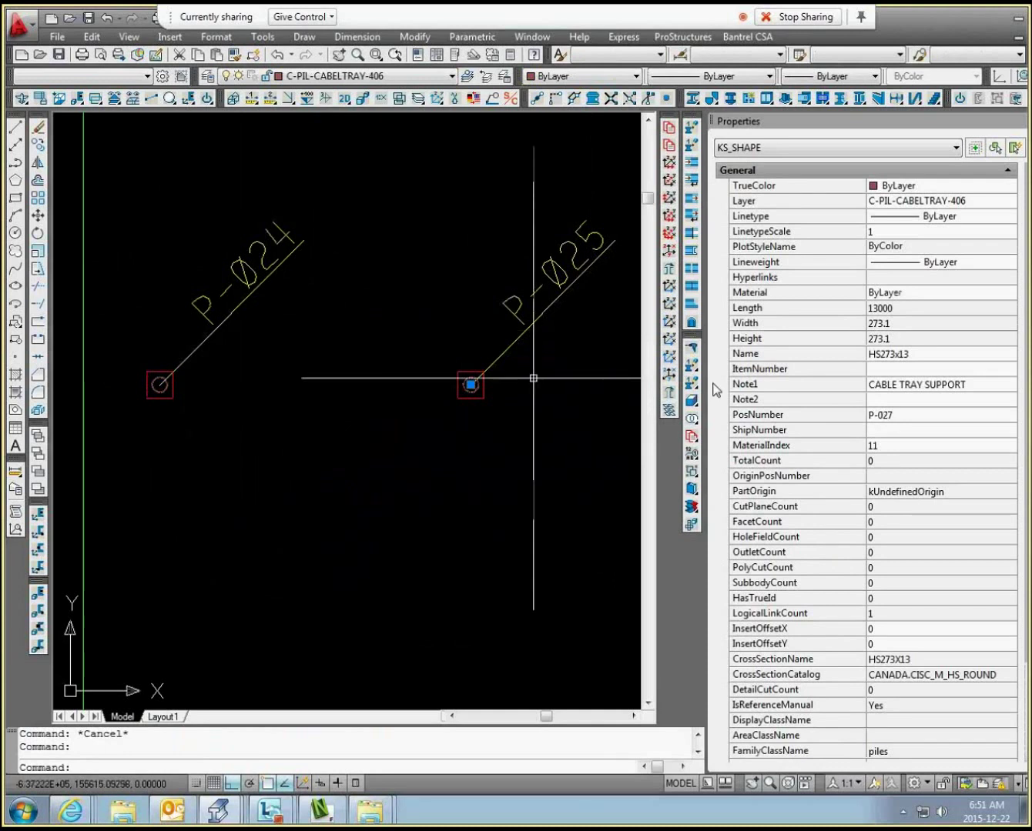
Set the PosNumber of the upper unnumbered pile near the S4/D-2.2-21380--2000LRT title to P-024.
key("Escape")
scroll(532, 376, "down", 4)
scroll(462, 397, "down", 2)
mouse_move(524, 408)
middle_mouse_down()
mouse_move(338, 408)
mouse_move(341, 295)
mouse_move(502, 295)
mouse_move(548, 262)
middle_mouse_up()
scroll(502, 297, "down", 4)
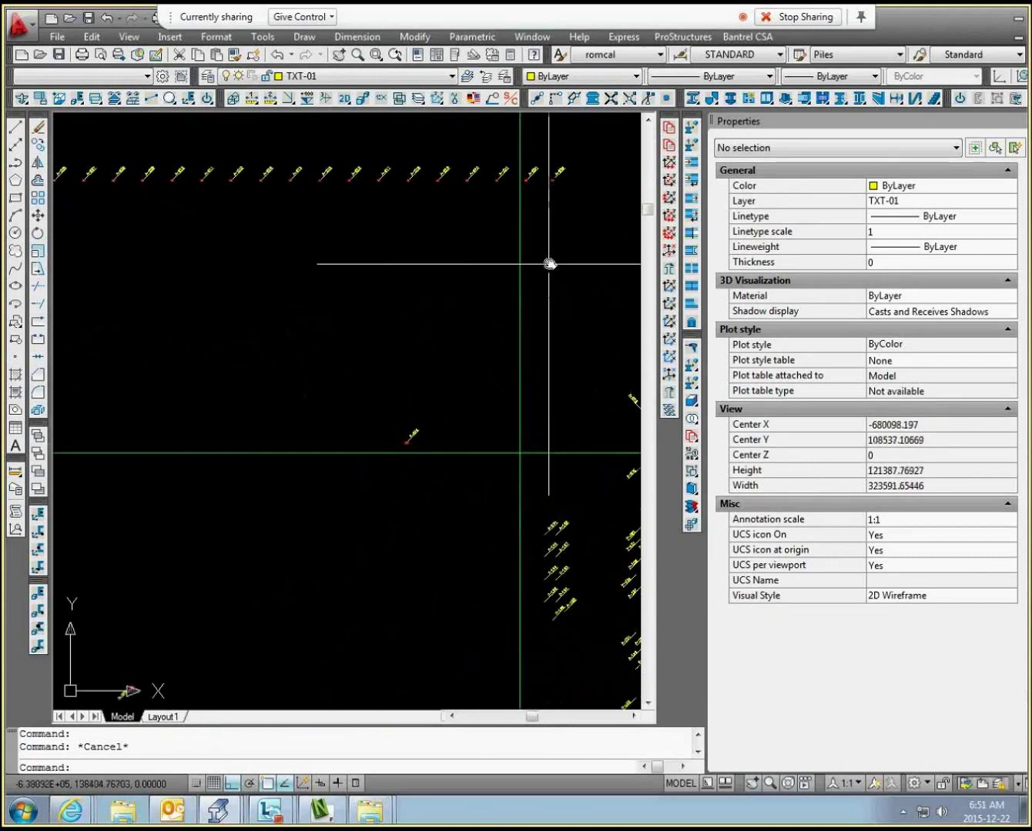
middle_click_drag(357, 511, 533, 246)
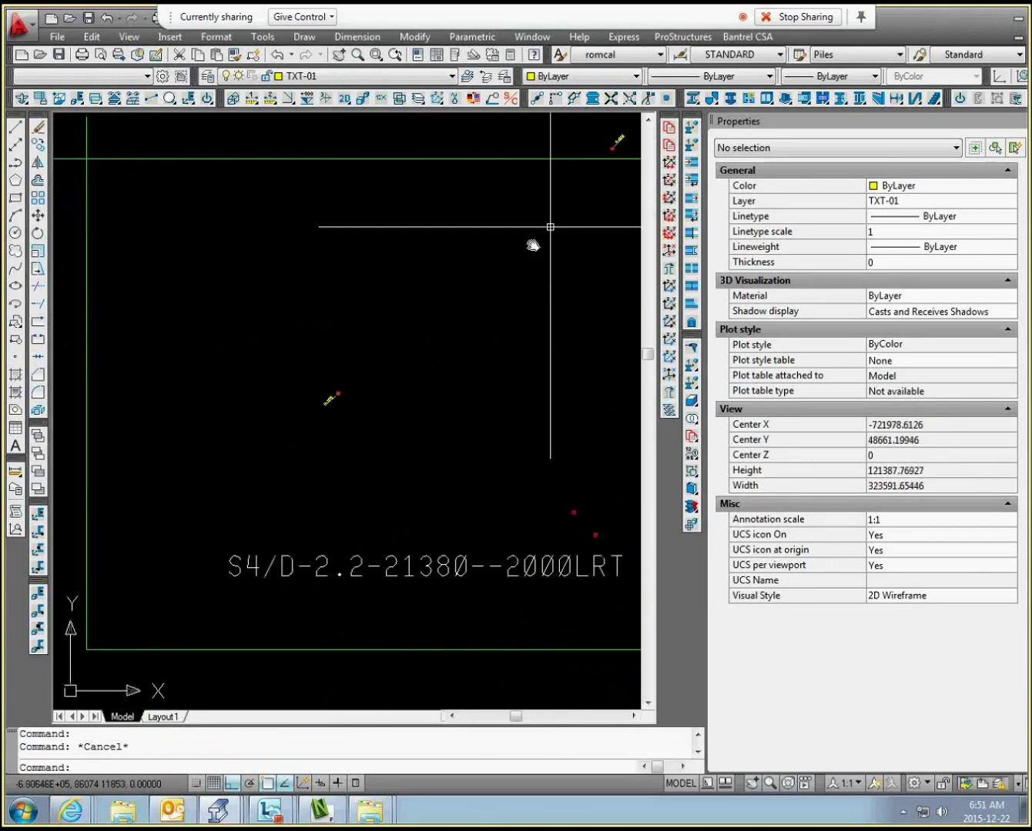
scroll(272, 404, "up", 3)
left_click(275, 399)
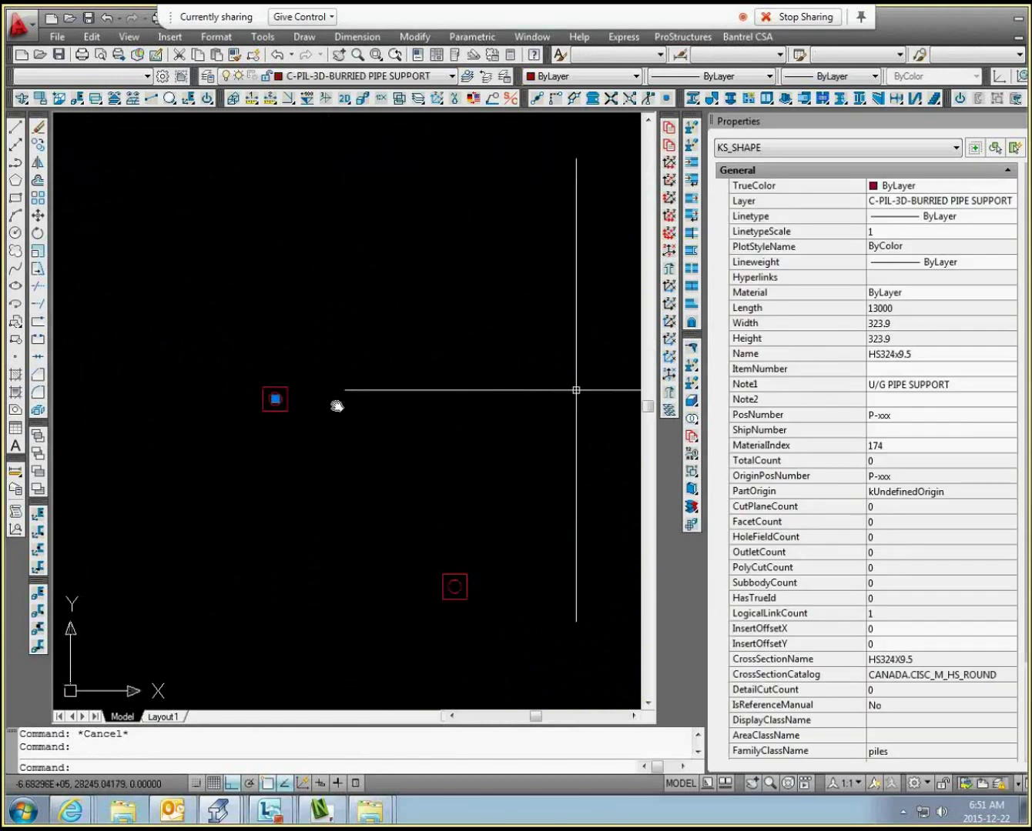
left_click(886, 416)
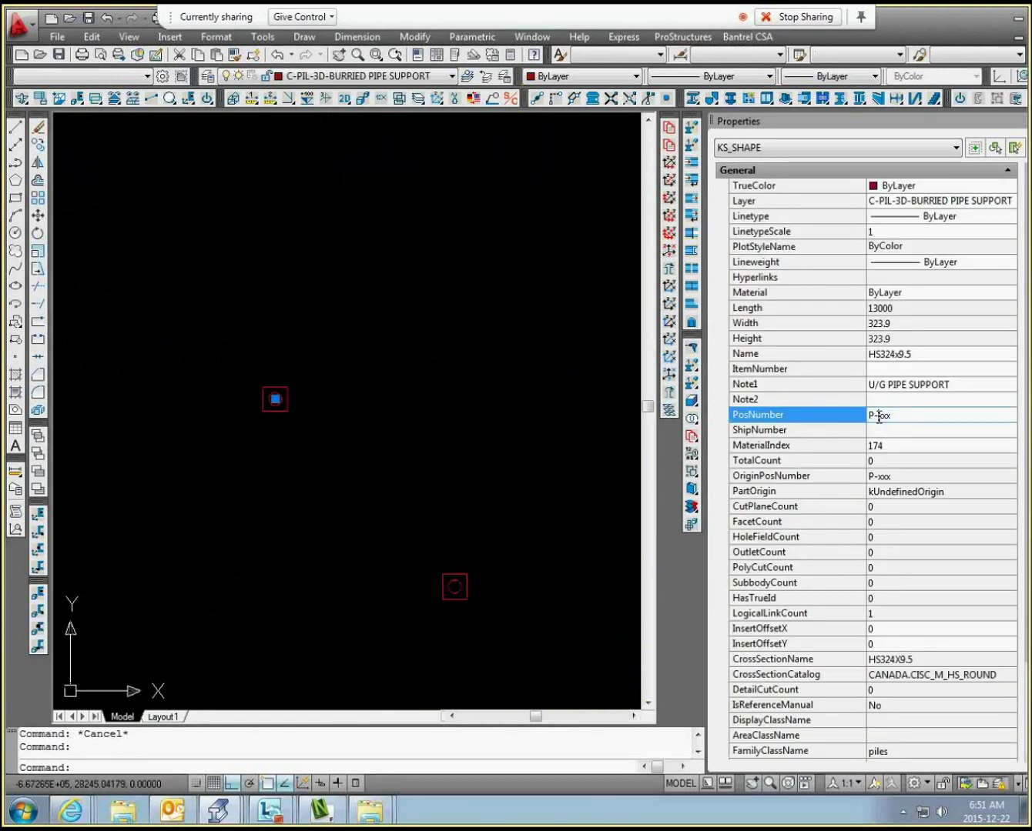
left_click_drag(878, 416, 893, 417)
type("024")
key("Return")
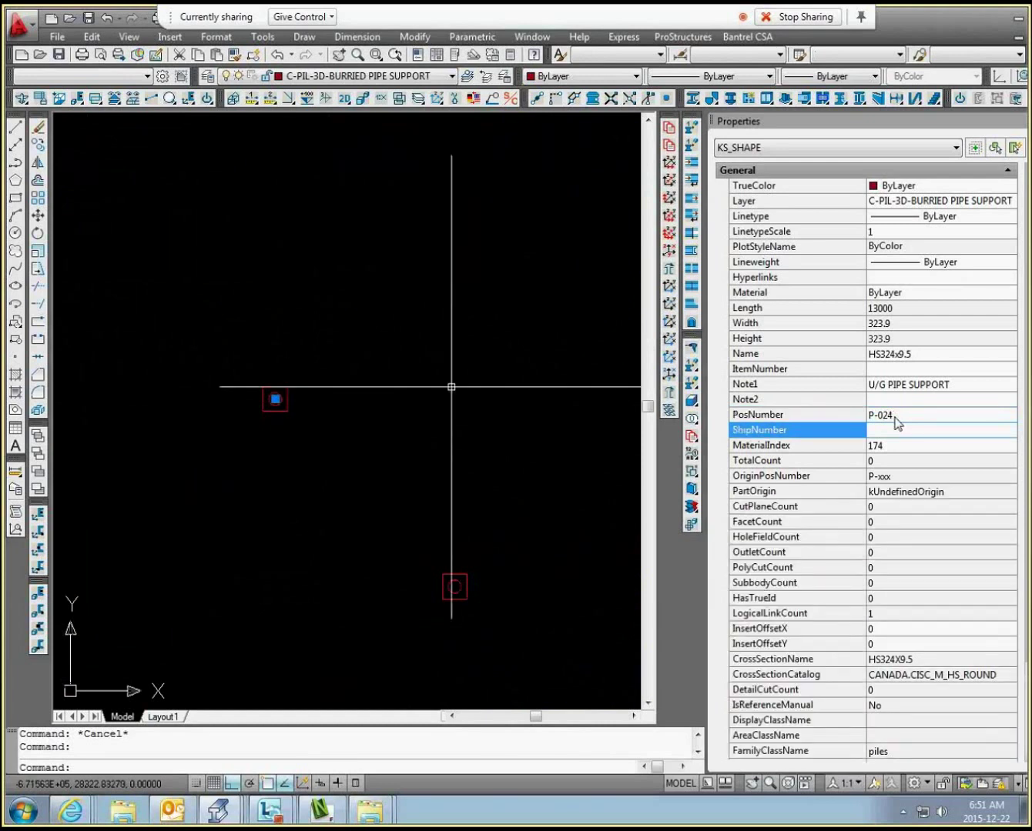
key("Escape")
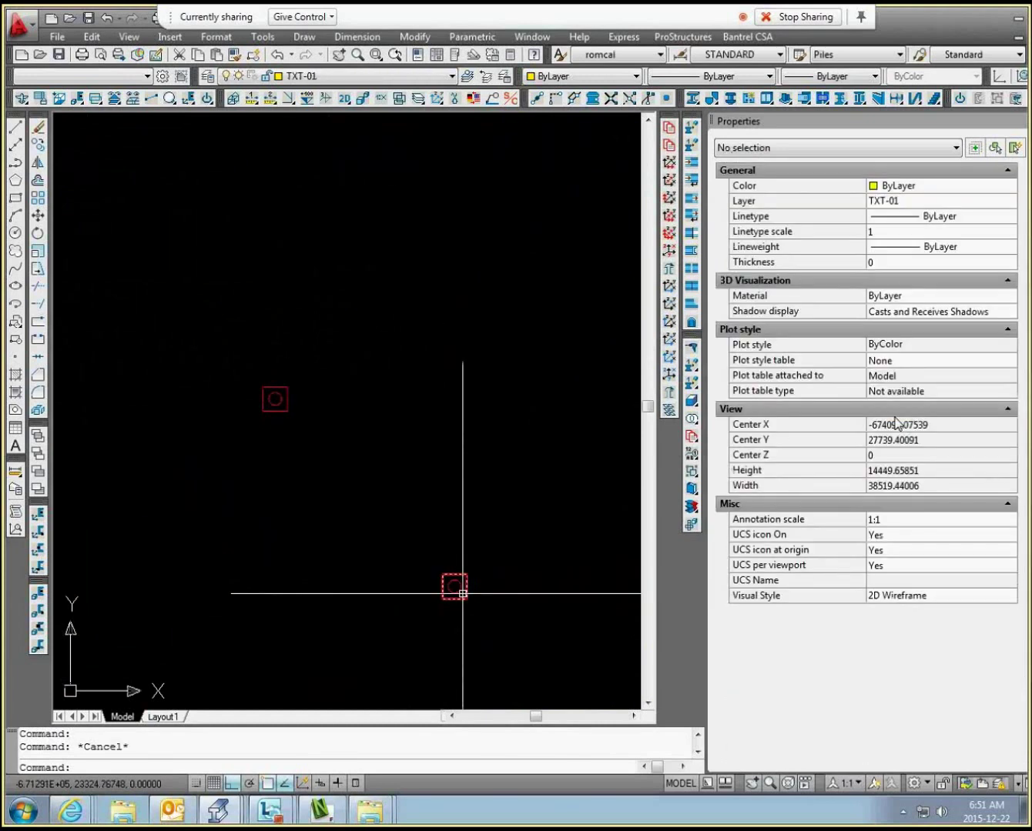
Set the PosNumber of the lower unnumbered pile to P-025.
left_click(455, 587)
double_click(884, 416)
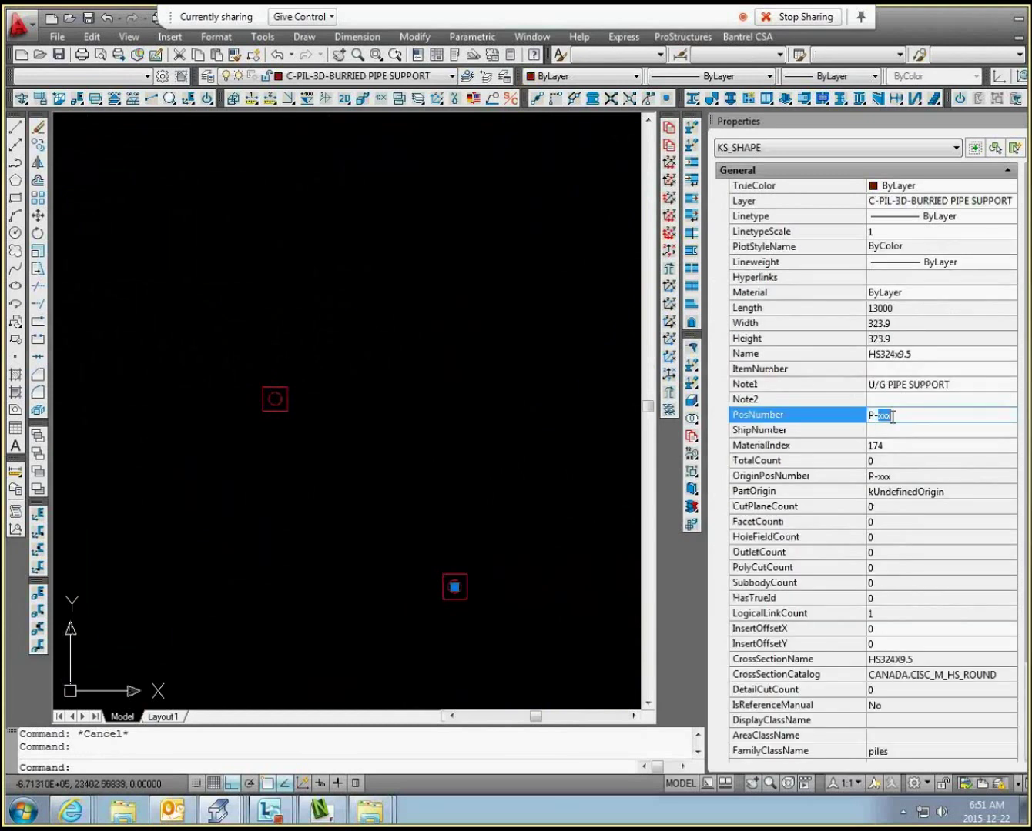
type("025")
left_click(892, 425)
key("Escape")
Run aplabel with text size 500 on the two newly numbered pipe support piles to label them P-024 and P-025.
mouse_move(362, 459)
middle_mouse_down()
mouse_move(294, 528)
mouse_move(467, 574)
middle_mouse_up()
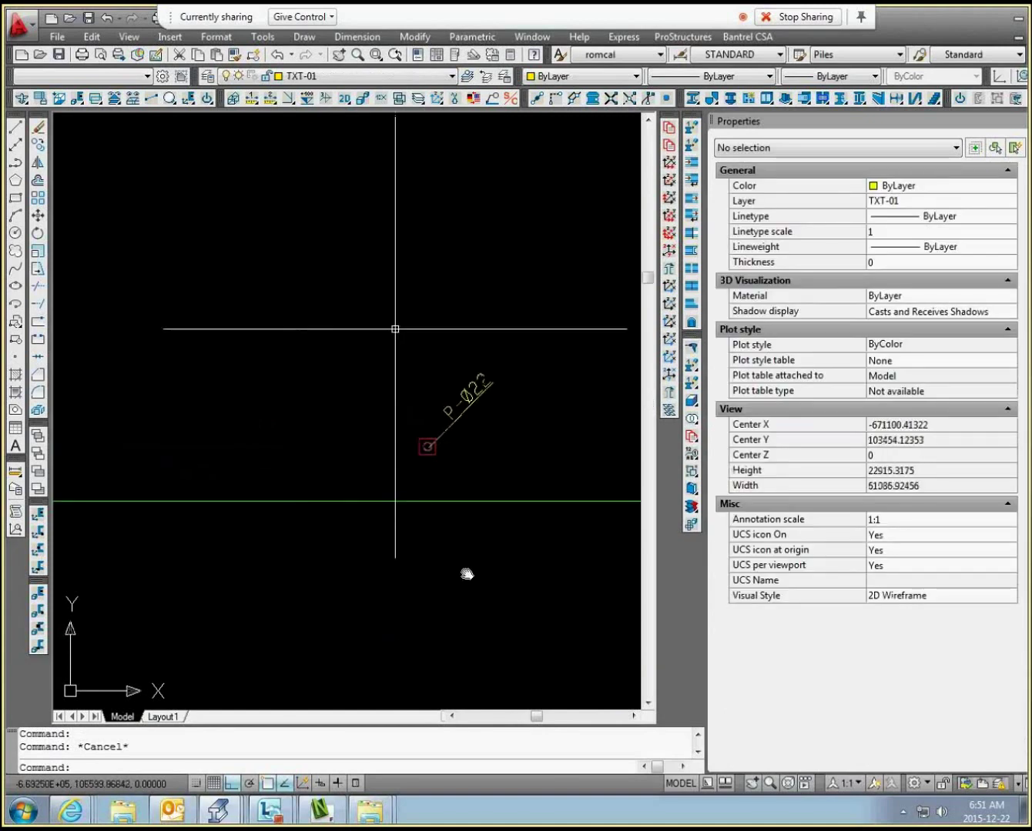
scroll(466, 573, "down", 3)
middle_click_drag(338, 422, 535, 284)
scroll(535, 283, "down", 1)
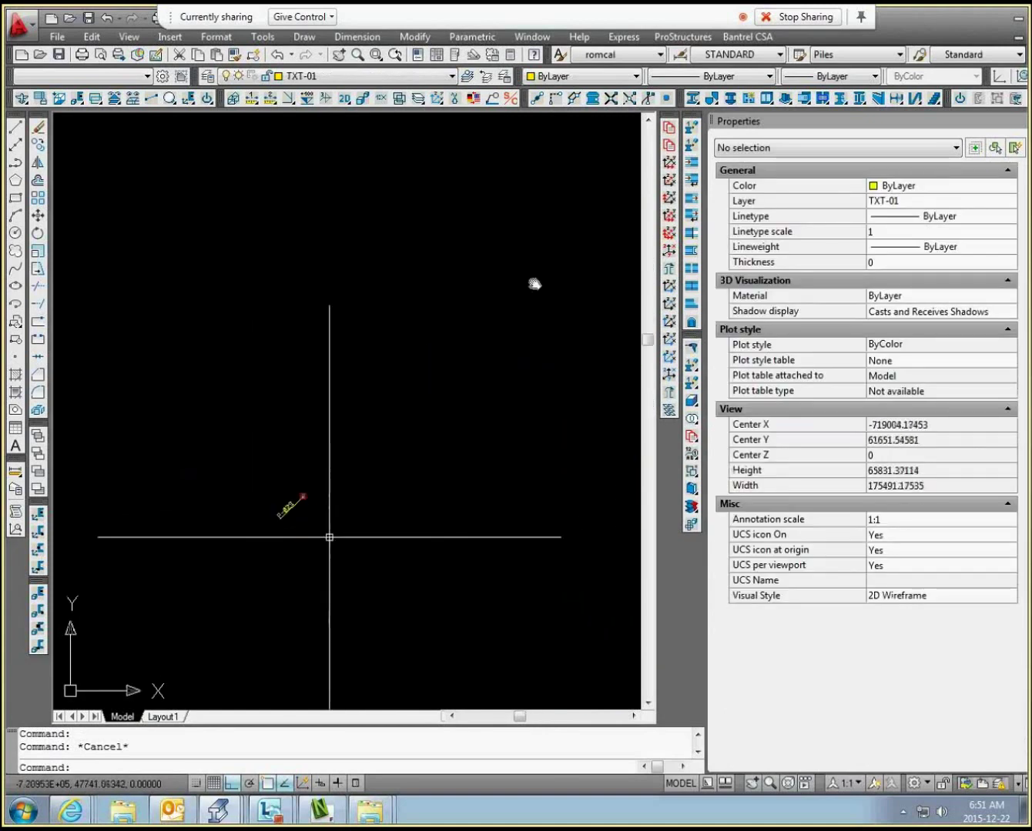
middle_click_drag(394, 502, 212, 335)
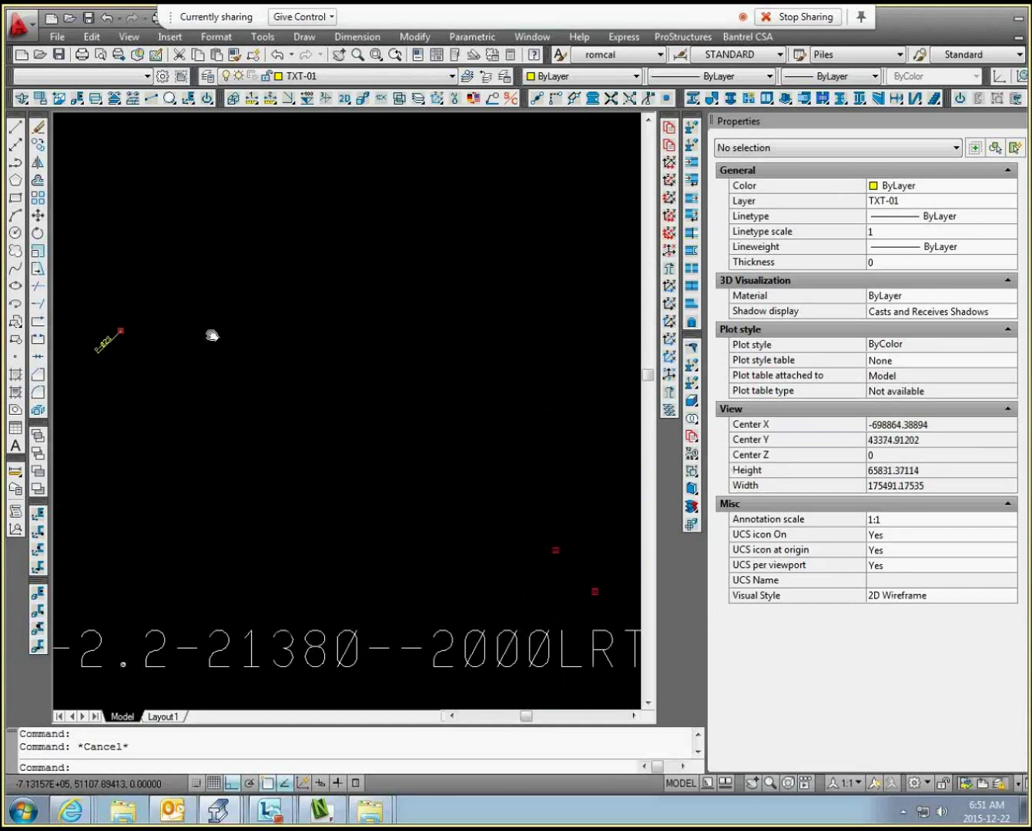
scroll(363, 489, "up", 3)
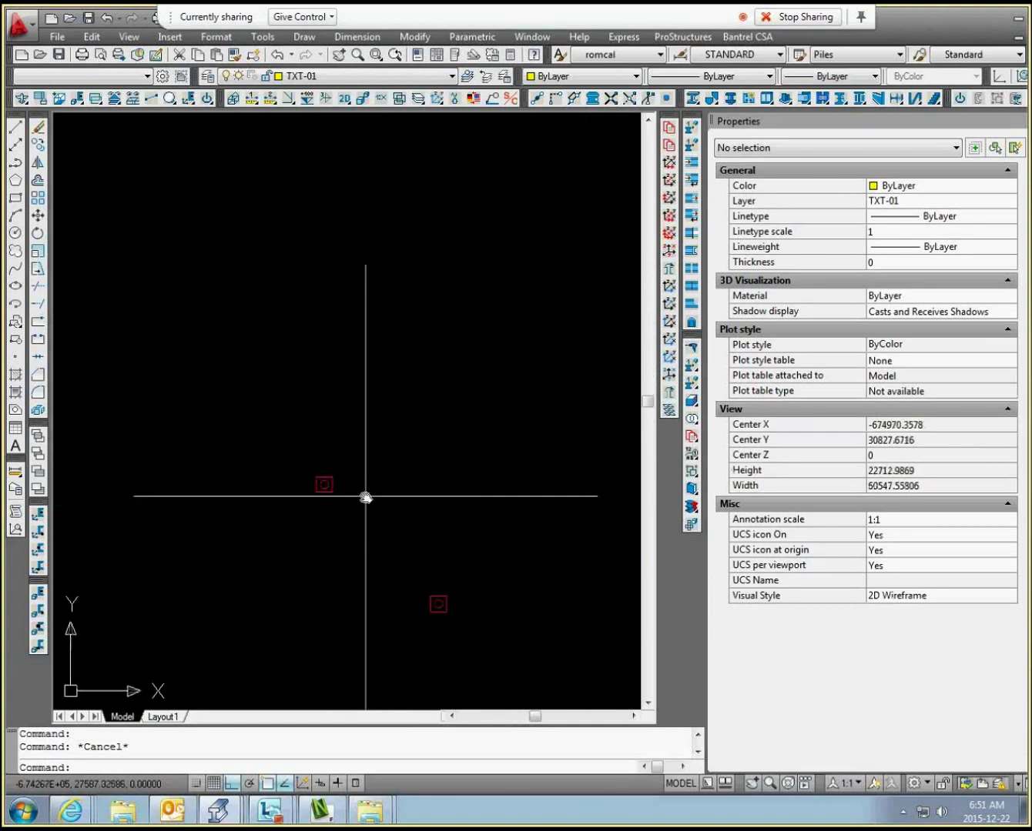
type("lable")
key("Return")
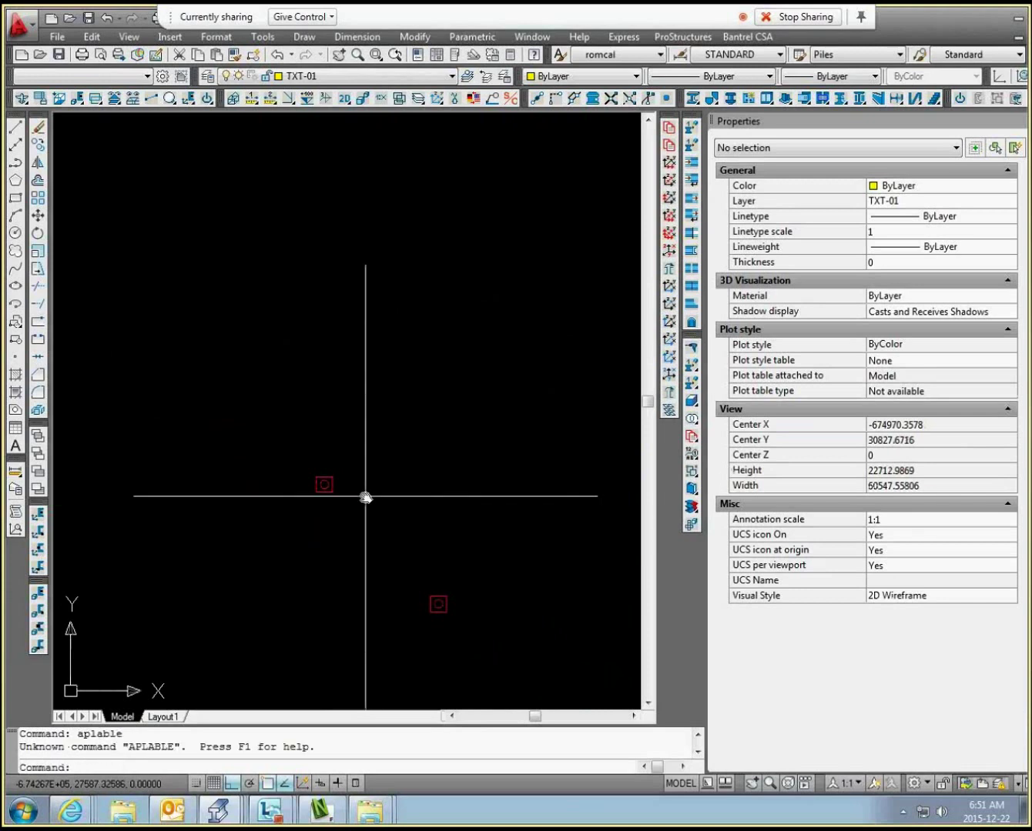
type("aplabel")
key("Return")
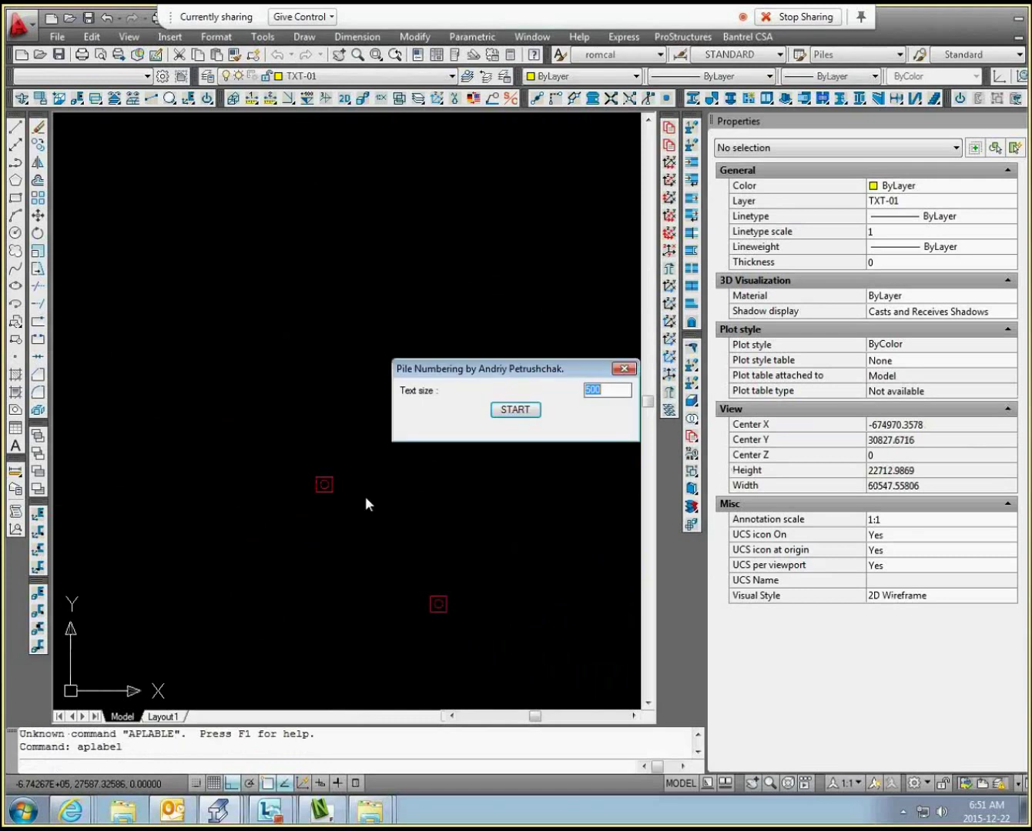
left_click(514, 410)
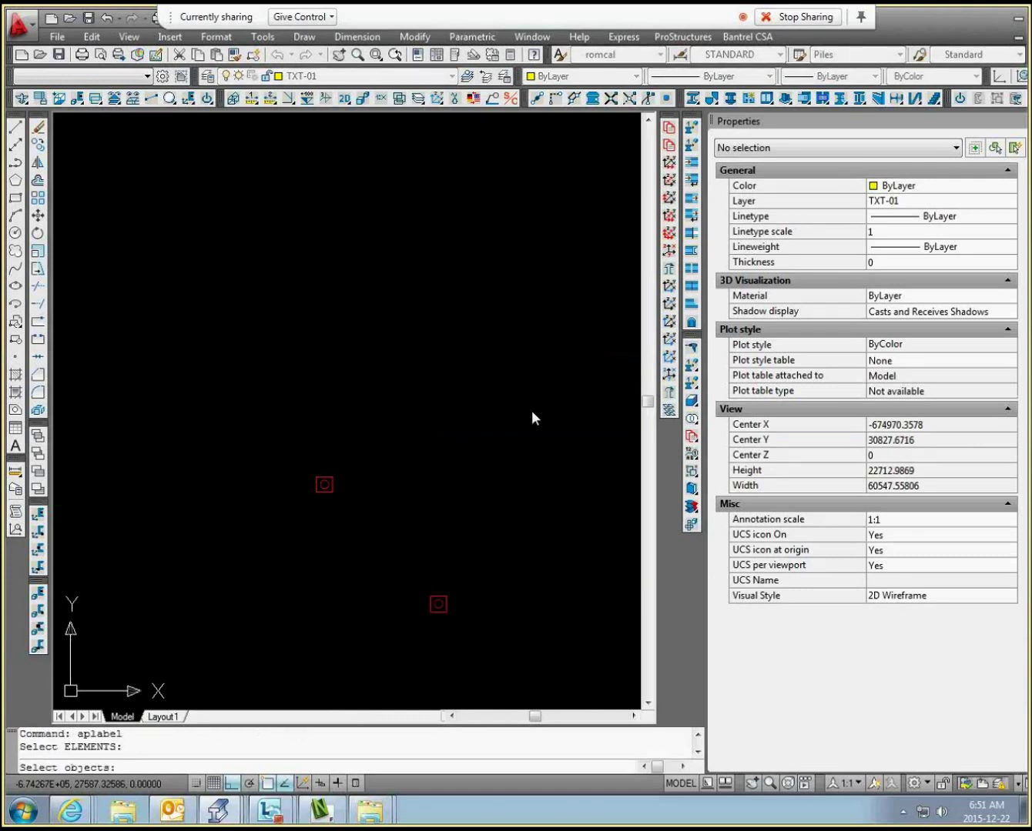
mouse_move(496, 504)
middle_mouse_down()
mouse_move(299, 396)
mouse_move(304, 365)
middle_mouse_up()
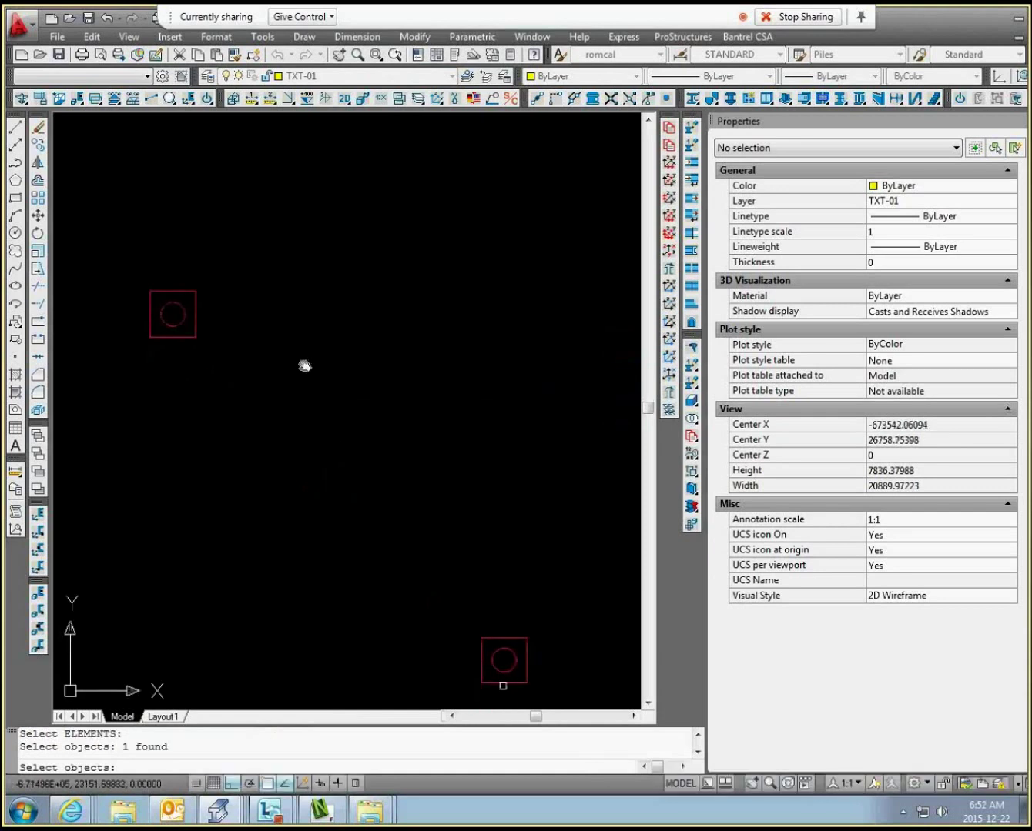
left_click(503, 685)
key("Return")
Check the new pile labels and the PosNumber of the pipe support pile labelled P-025.
middle_click_drag(404, 502, 352, 546)
scroll(352, 545, "down", 1)
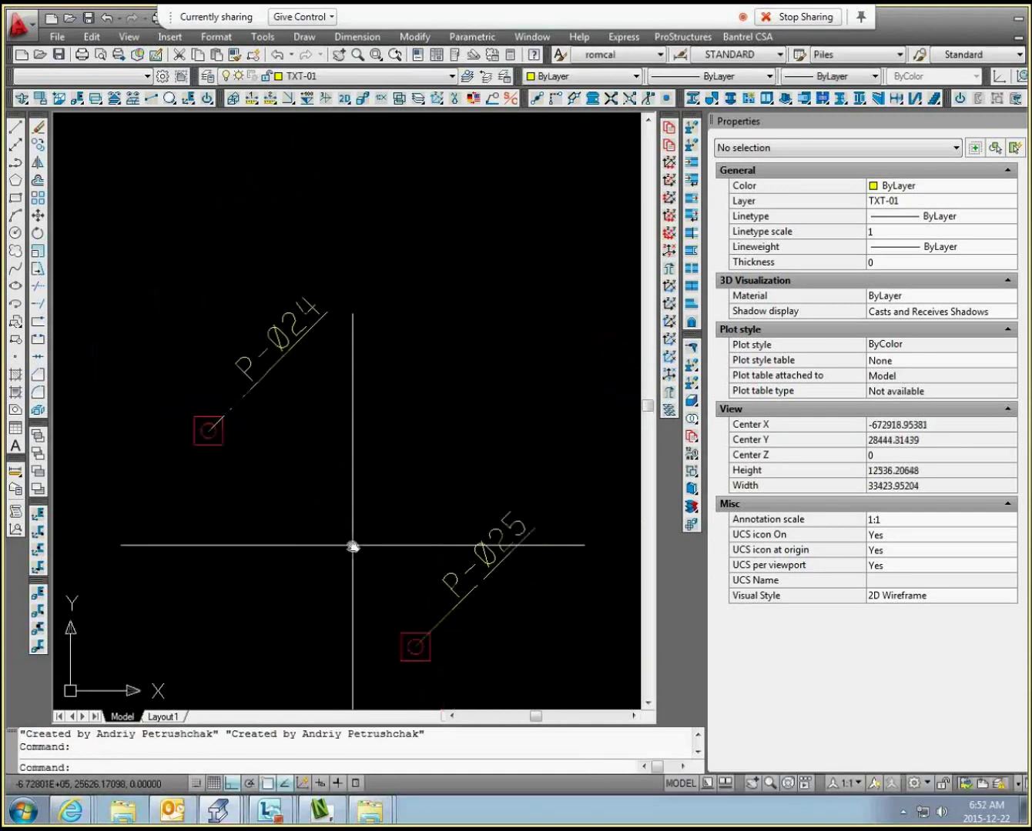
scroll(414, 645, "up", 1)
left_click(416, 644)
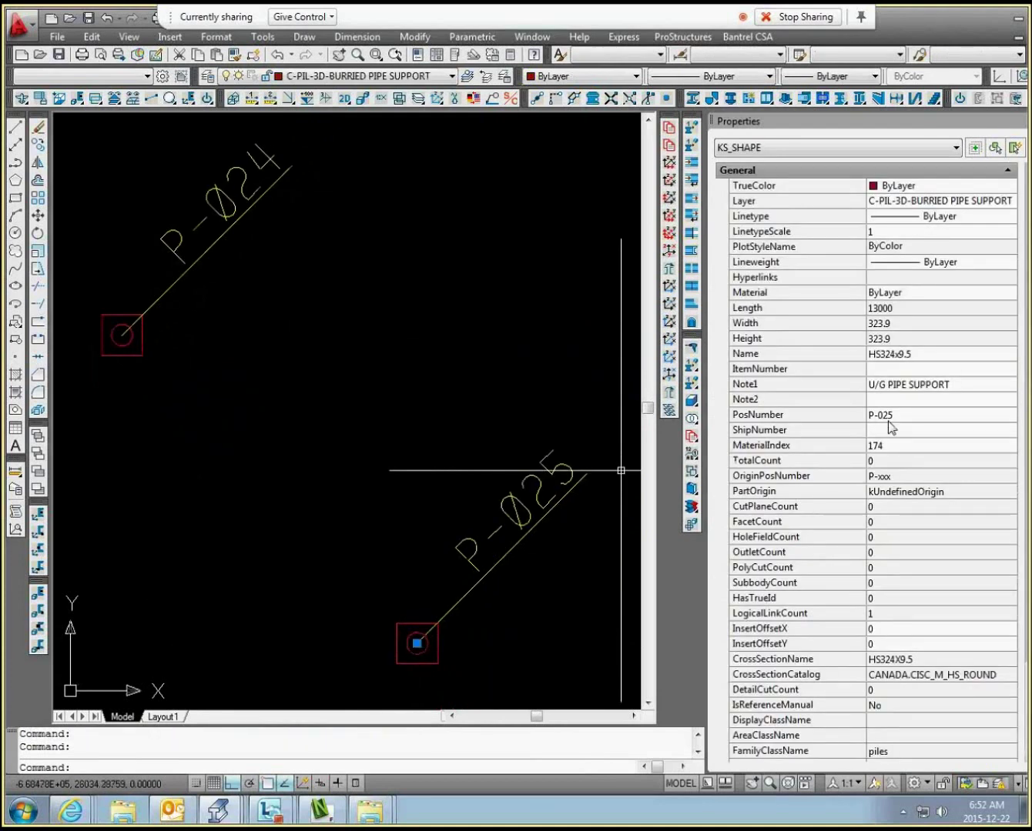
key("Escape")
Examine the labels of the two added piles, the cable tray row and the following piles for the numbering sequence.
scroll(433, 494, "down", 1)
mouse_move(433, 495)
middle_mouse_down()
mouse_move(398, 573)
mouse_move(381, 484)
middle_mouse_up()
scroll(380, 484, "down", 1)
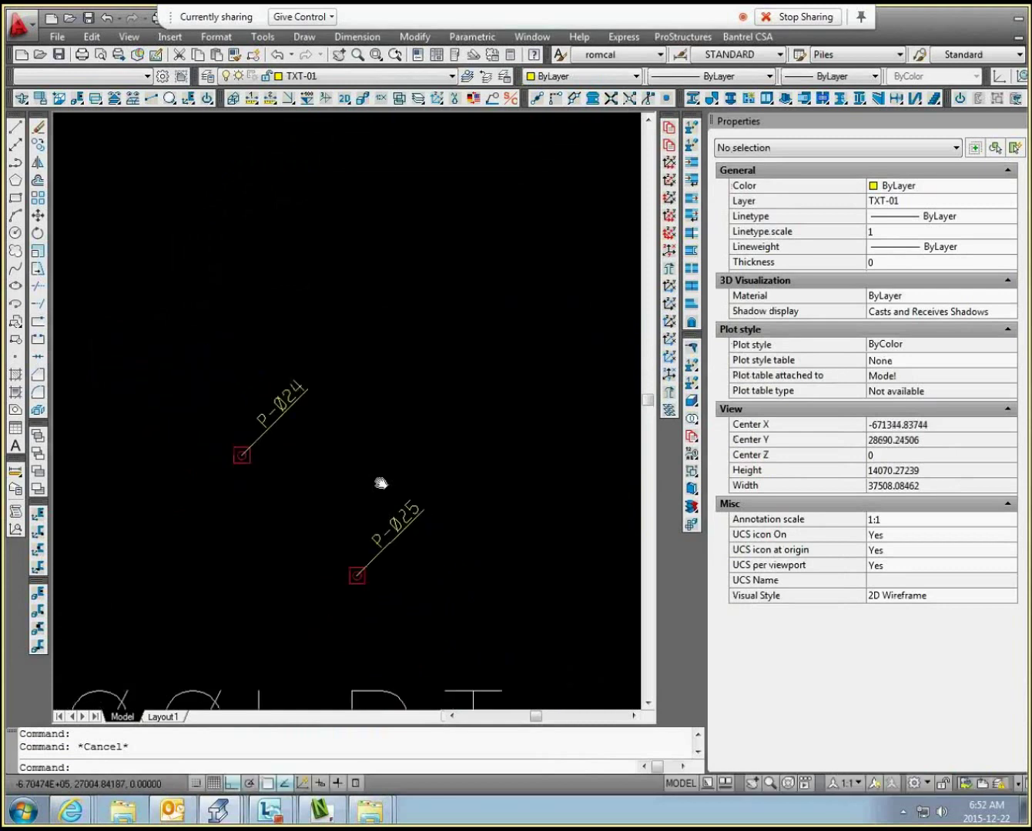
scroll(380, 483, "down", 2)
scroll(418, 633, "down", 3)
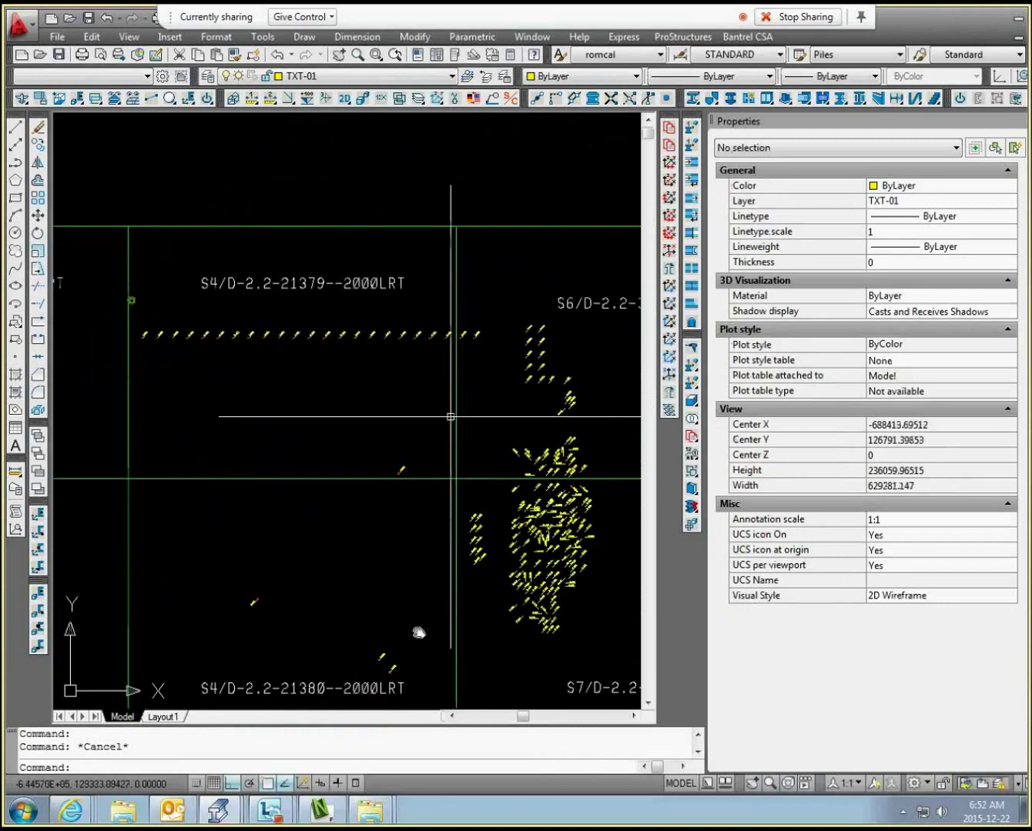
scroll(419, 633, "up", 5)
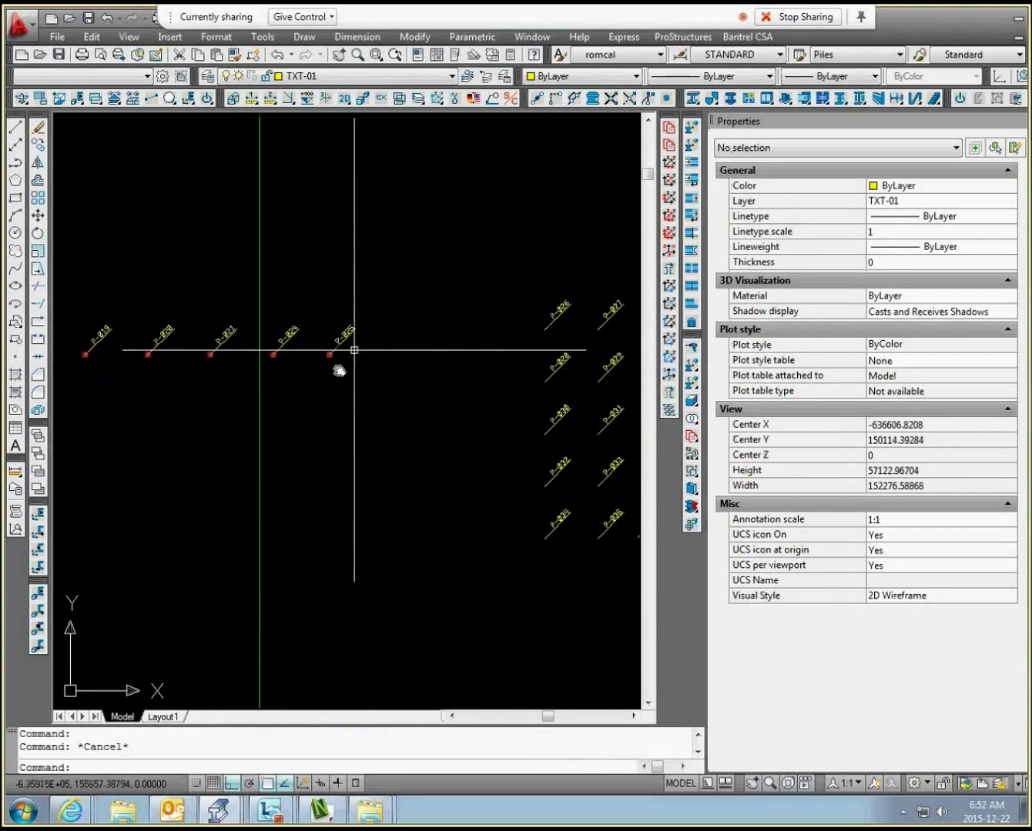
scroll(338, 370, "down", 5)
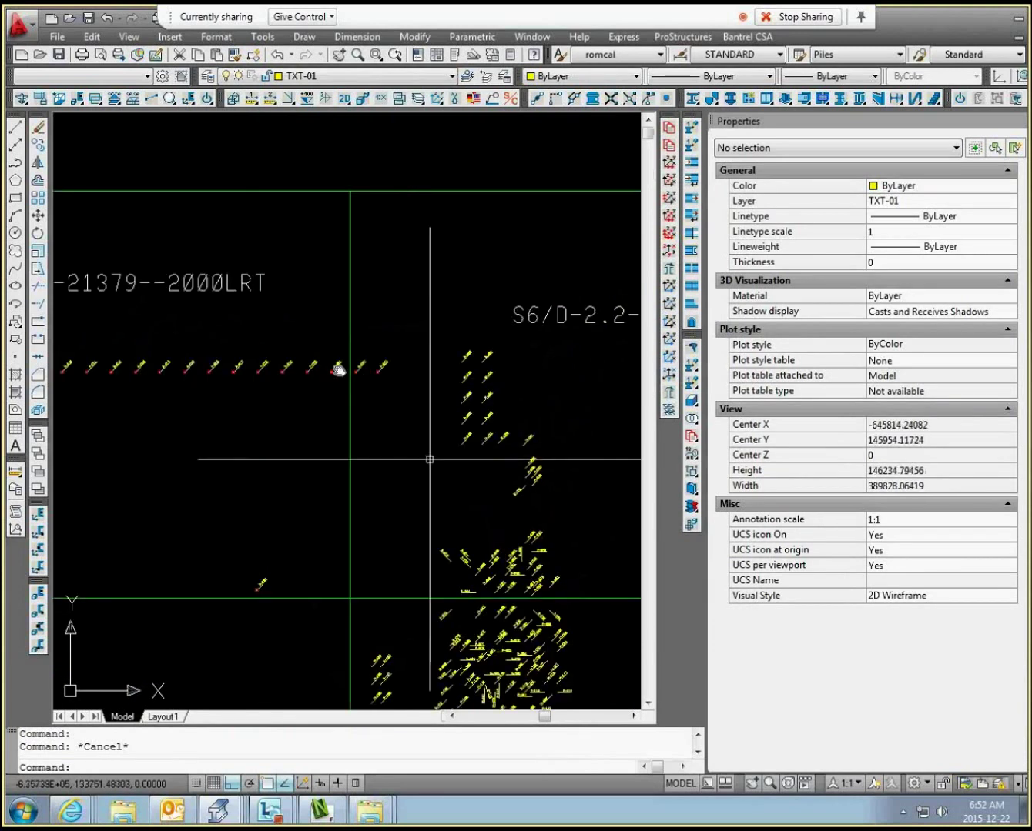
mouse_move(338, 370)
middle_mouse_down()
mouse_move(459, 325)
mouse_move(571, 330)
middle_mouse_up()
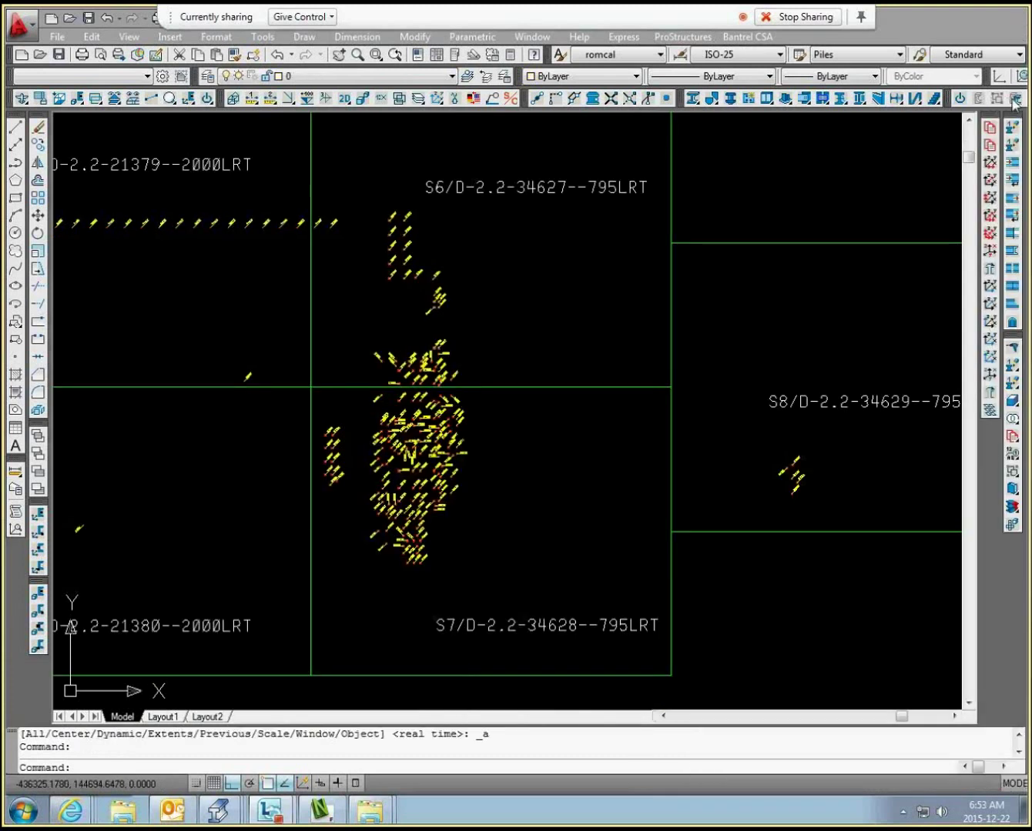
Hide the parts matching the PLATE filter template within a window around the piles in areas S6, S7 and S8.
left_click(978, 99)
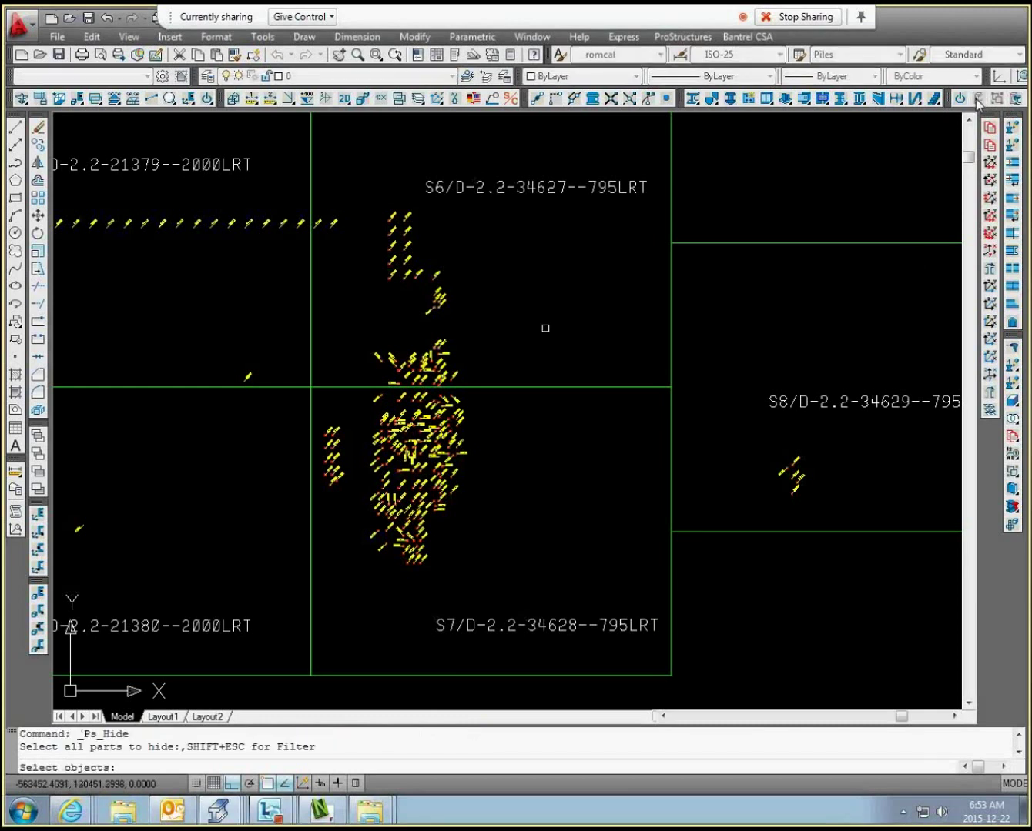
key("shift+Escape")
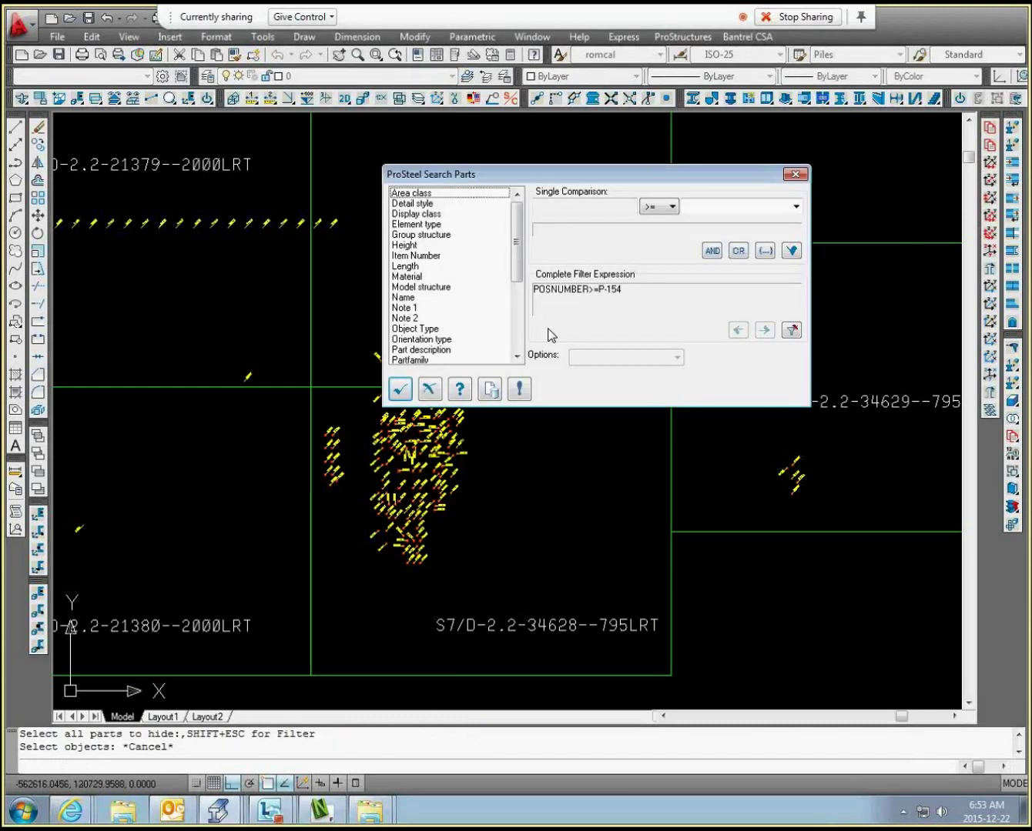
left_click(490, 388)
left_click(249, 163)
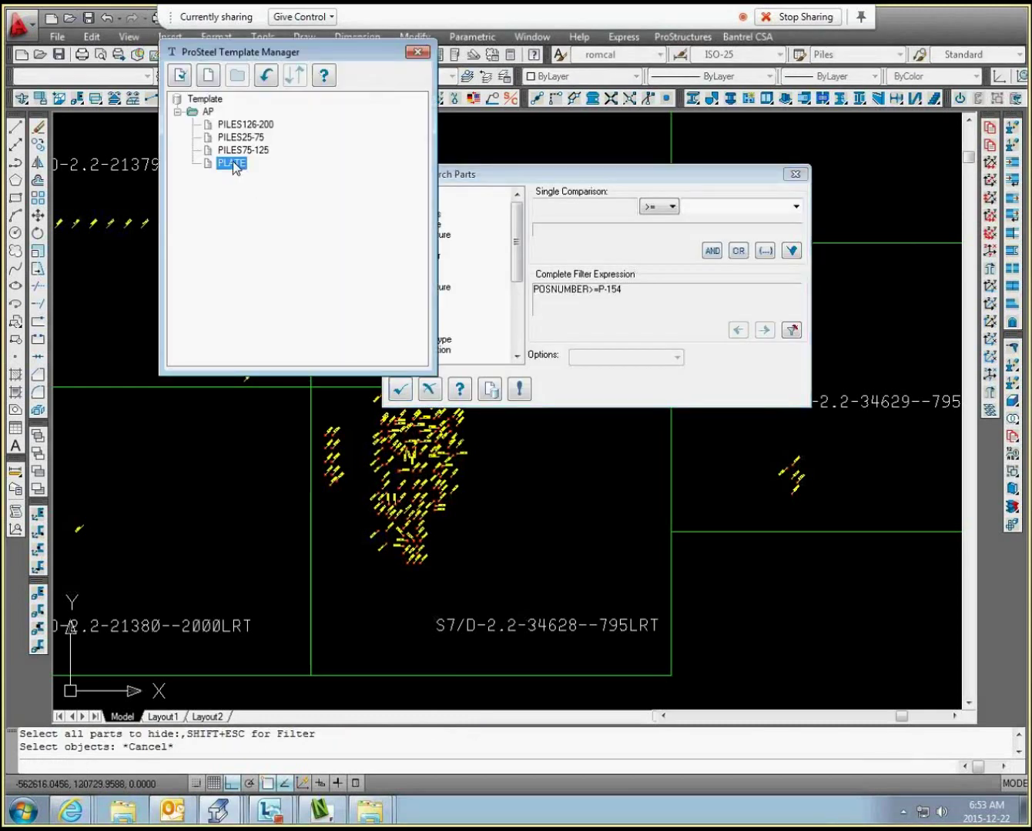
double_click(234, 162)
left_click(404, 394)
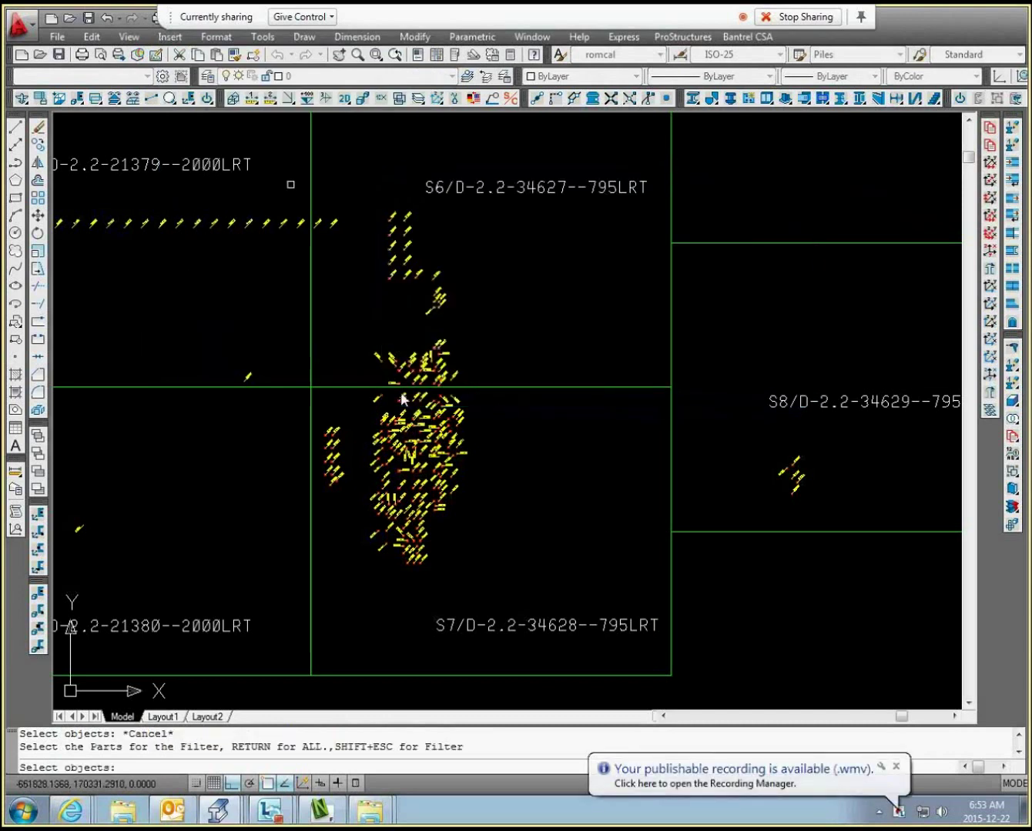
left_click_drag(290, 185, 877, 597)
key("Return")
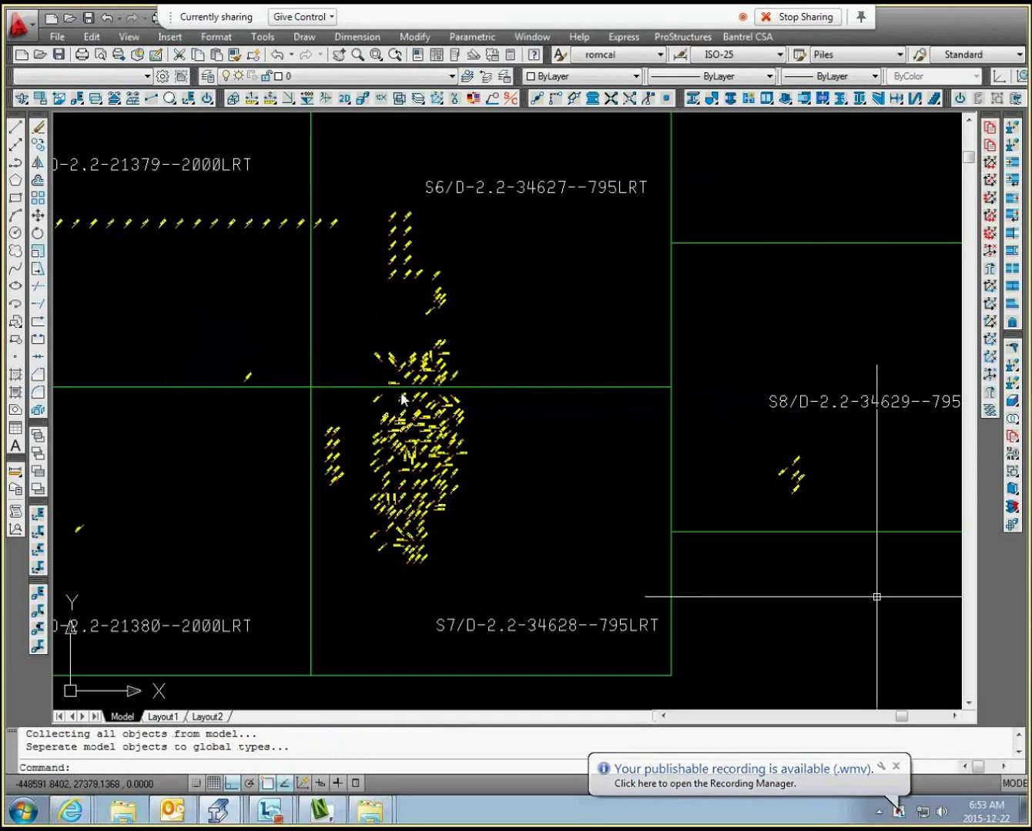
Show the object properties and check the PosNumber of the piles labelled P-197 and P-196 in area S8.
scroll(793, 490, "up", 6)
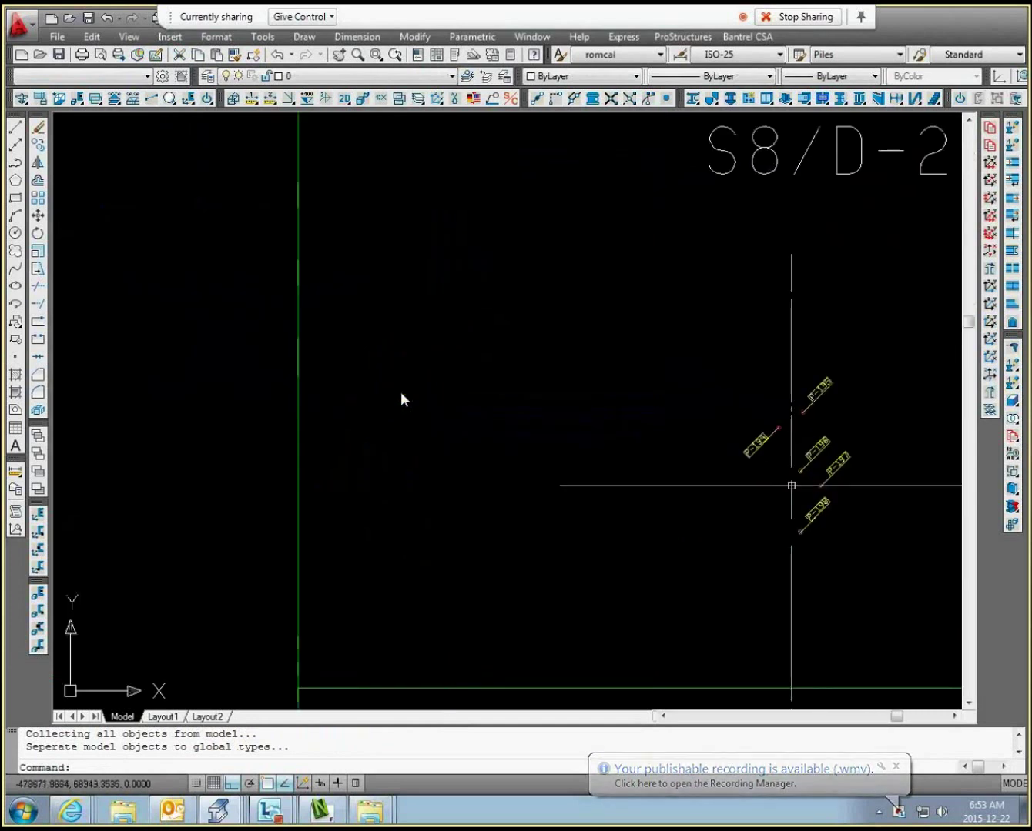
scroll(792, 486, "down", 6)
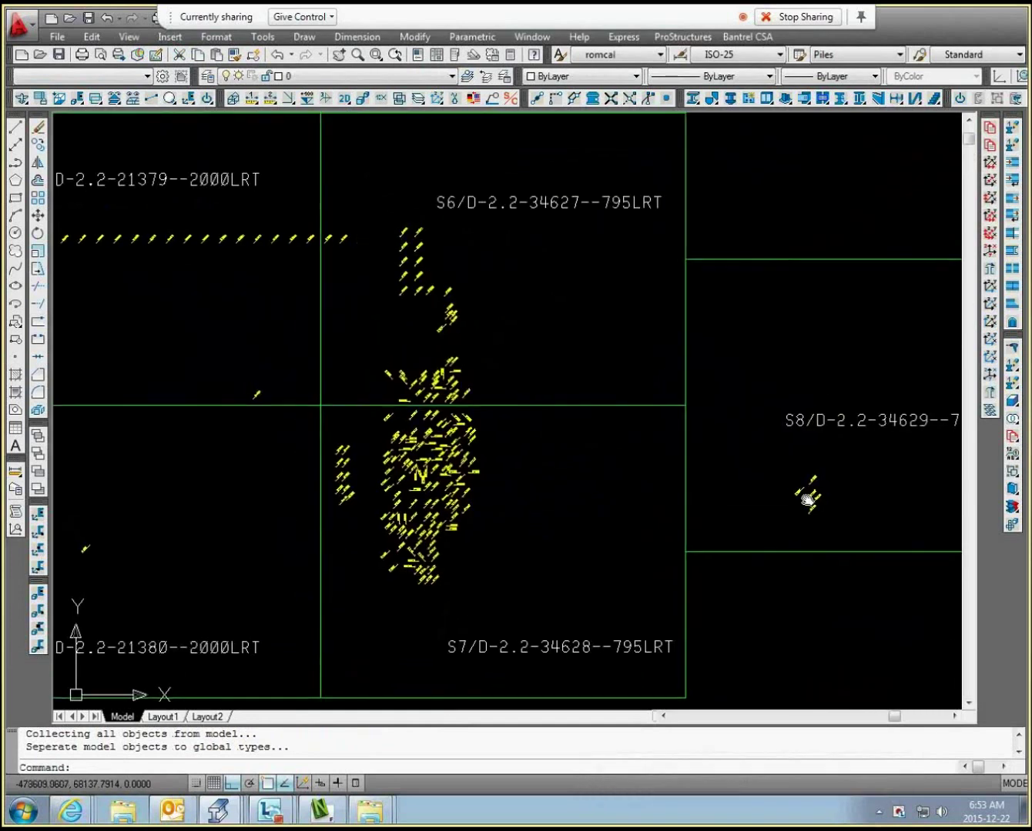
scroll(807, 498, "up", 8)
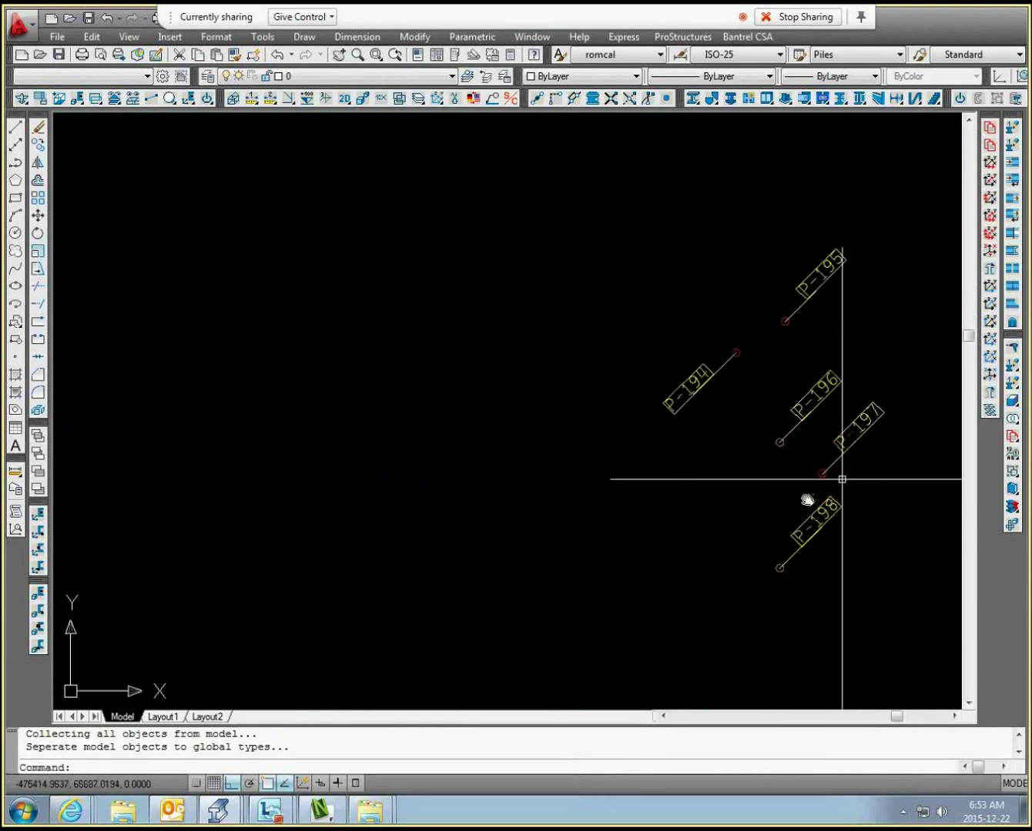
mouse_move(806, 501)
middle_mouse_down()
mouse_move(697, 472)
mouse_move(704, 470)
middle_mouse_up()
key("ctrl+1")
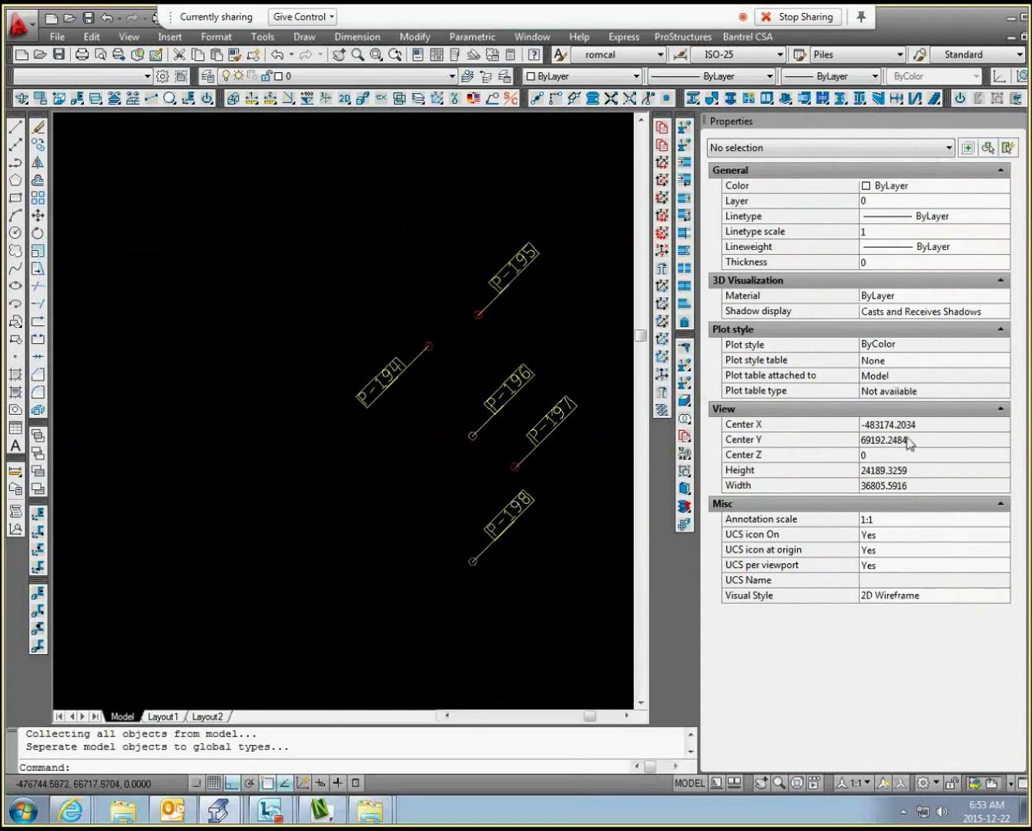
scroll(530, 472, "up", 4)
left_click(530, 468)
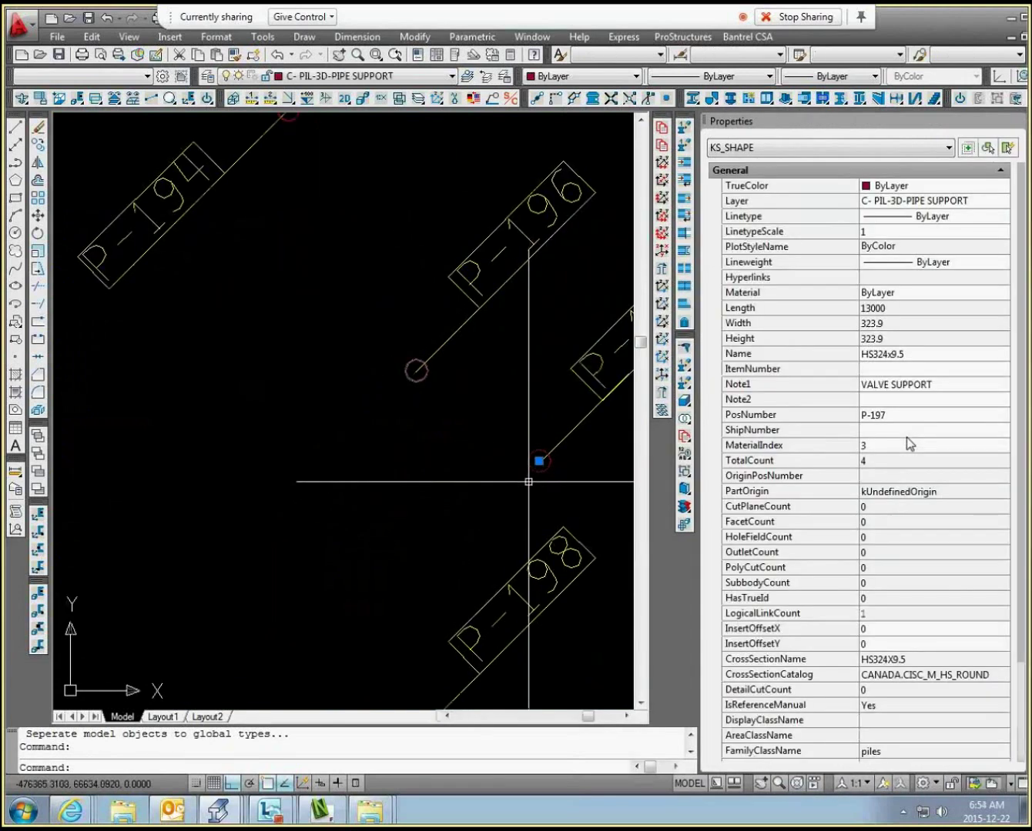
middle_click_drag(547, 464, 361, 505)
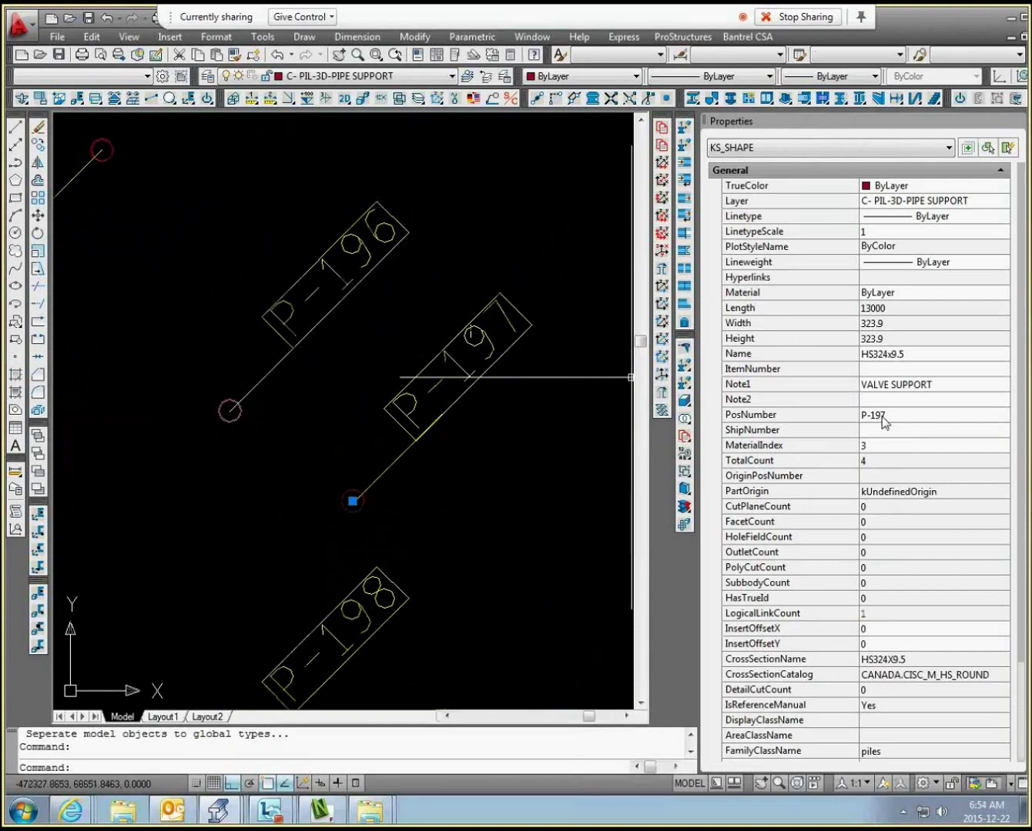
key("Escape")
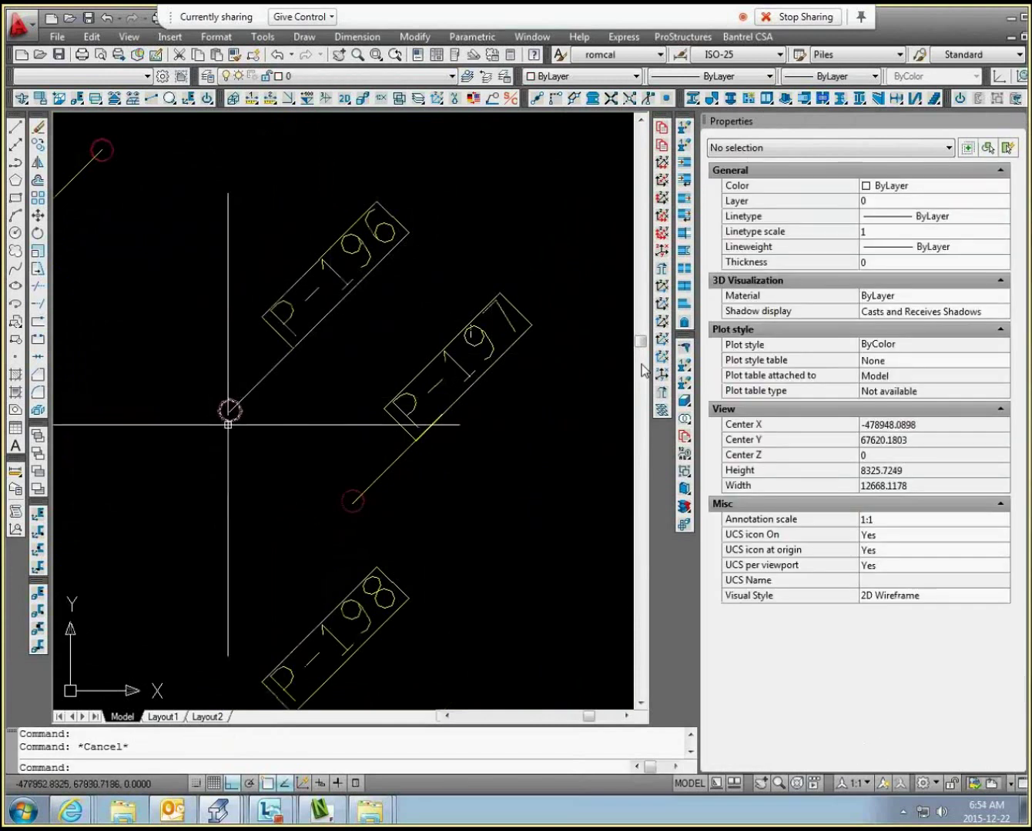
left_click(230, 410)
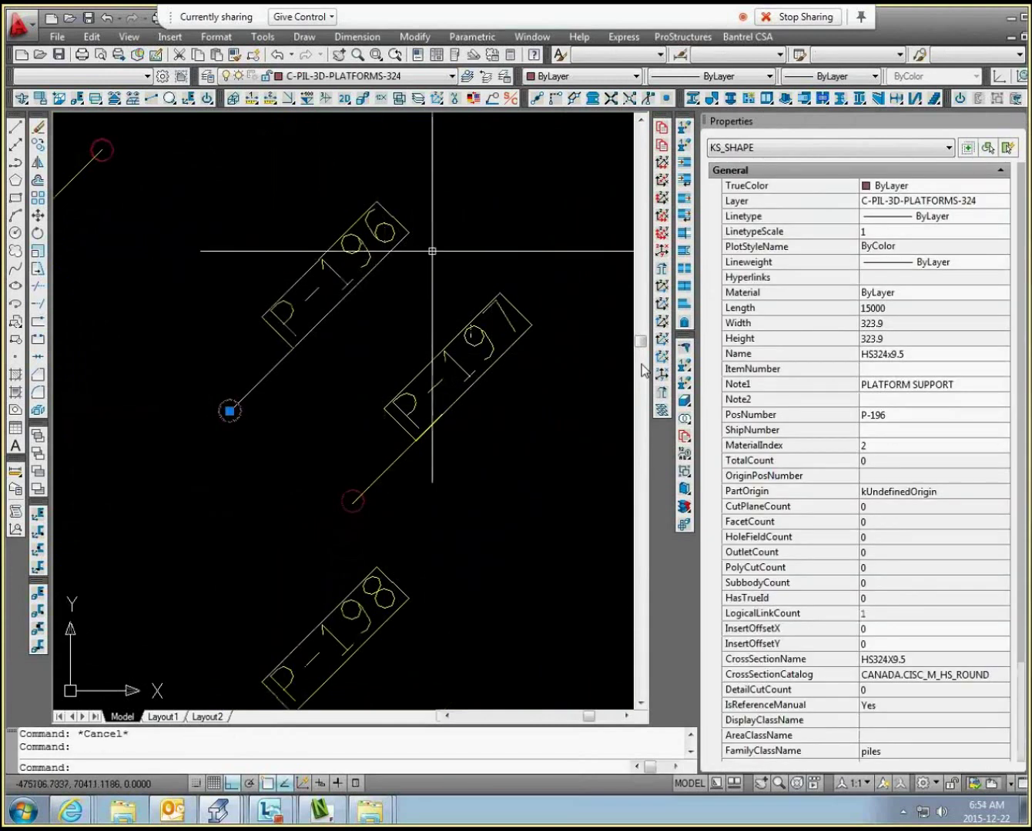
Load the AutoLISP file enbTEST7.lsp from the Custom folder.
key("Escape")
scroll(528, 328, "down", 10)
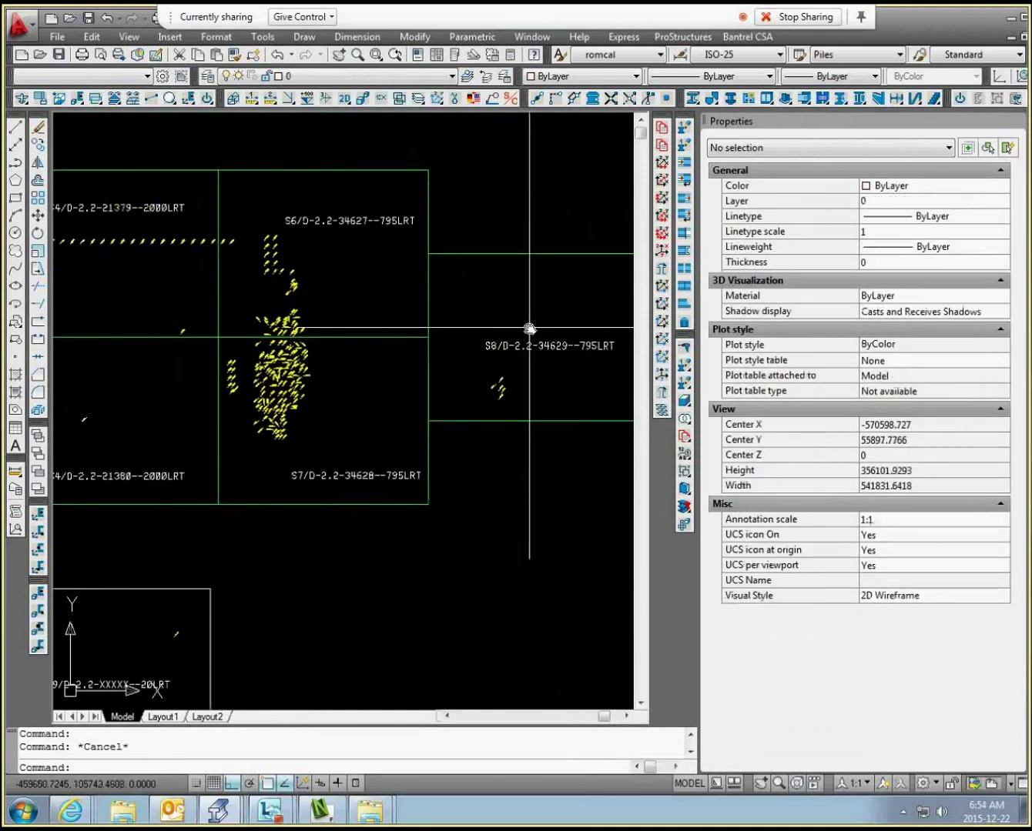
left_click(262, 37)
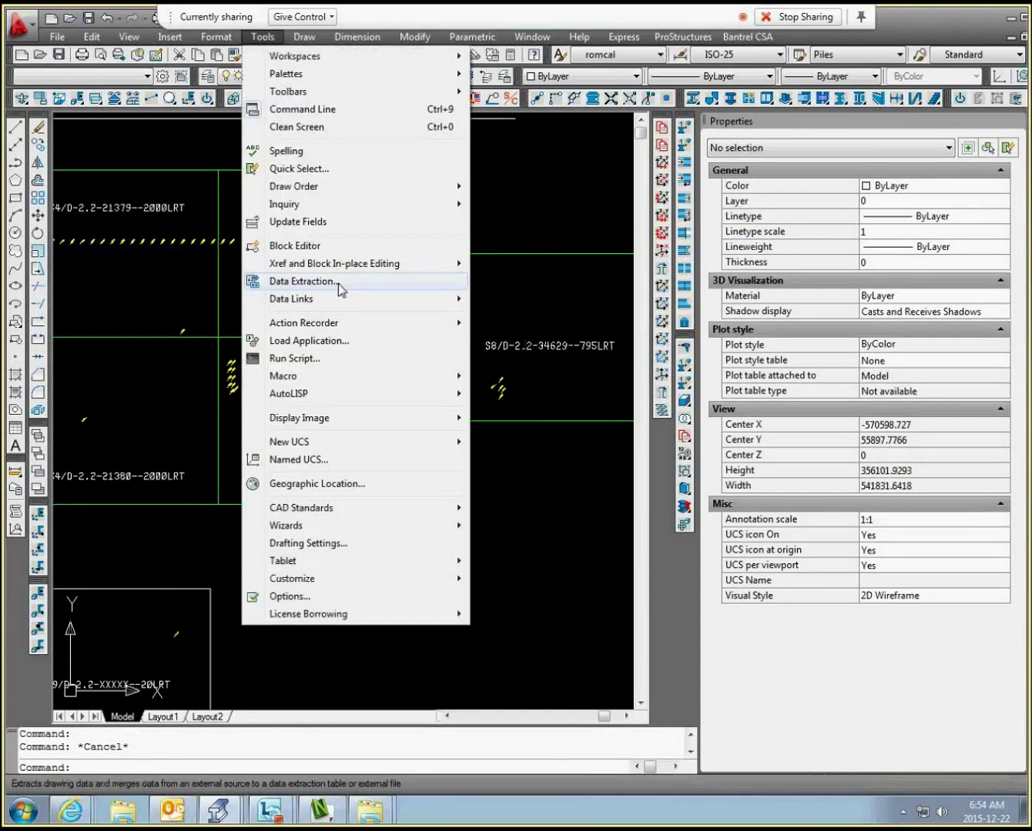
left_click(343, 340)
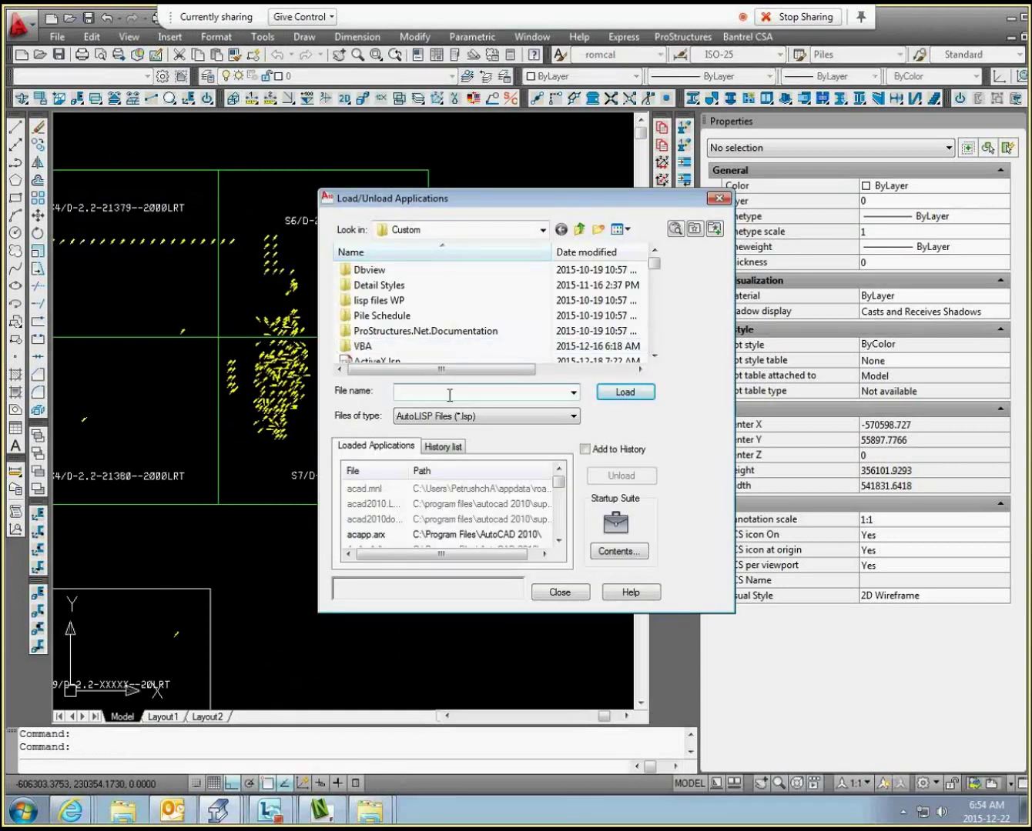
type("enbtest")
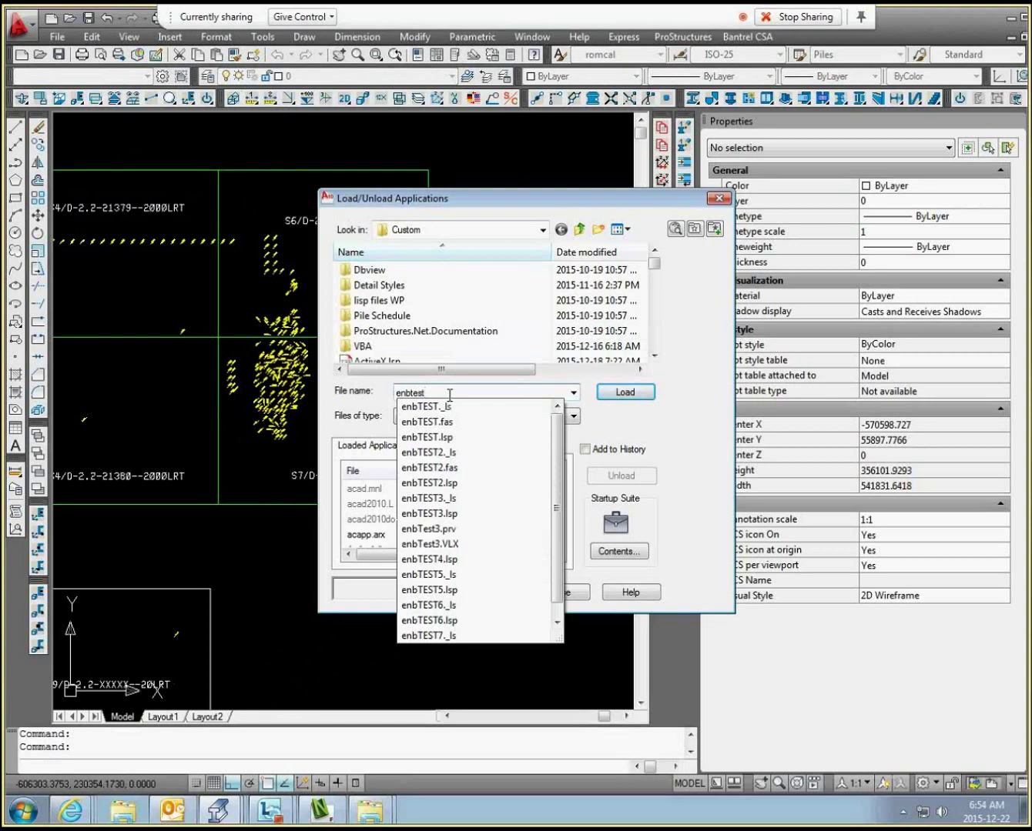
scroll(539, 468, "down", 1)
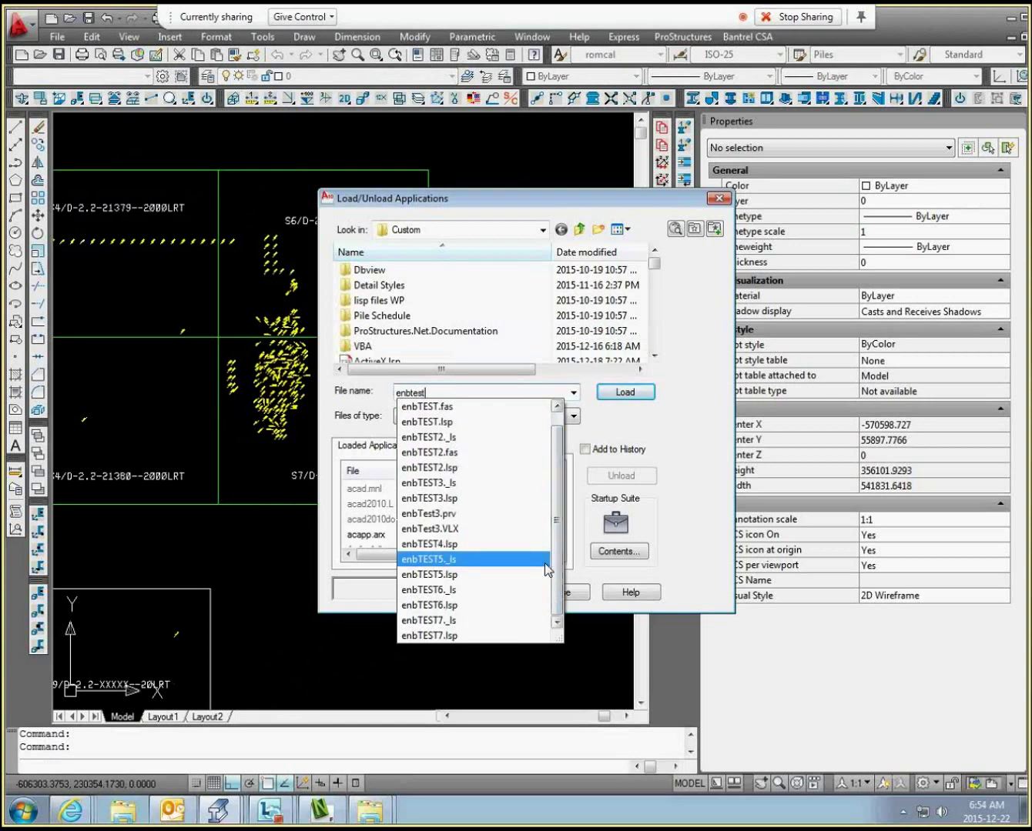
left_click(508, 636)
left_click(626, 394)
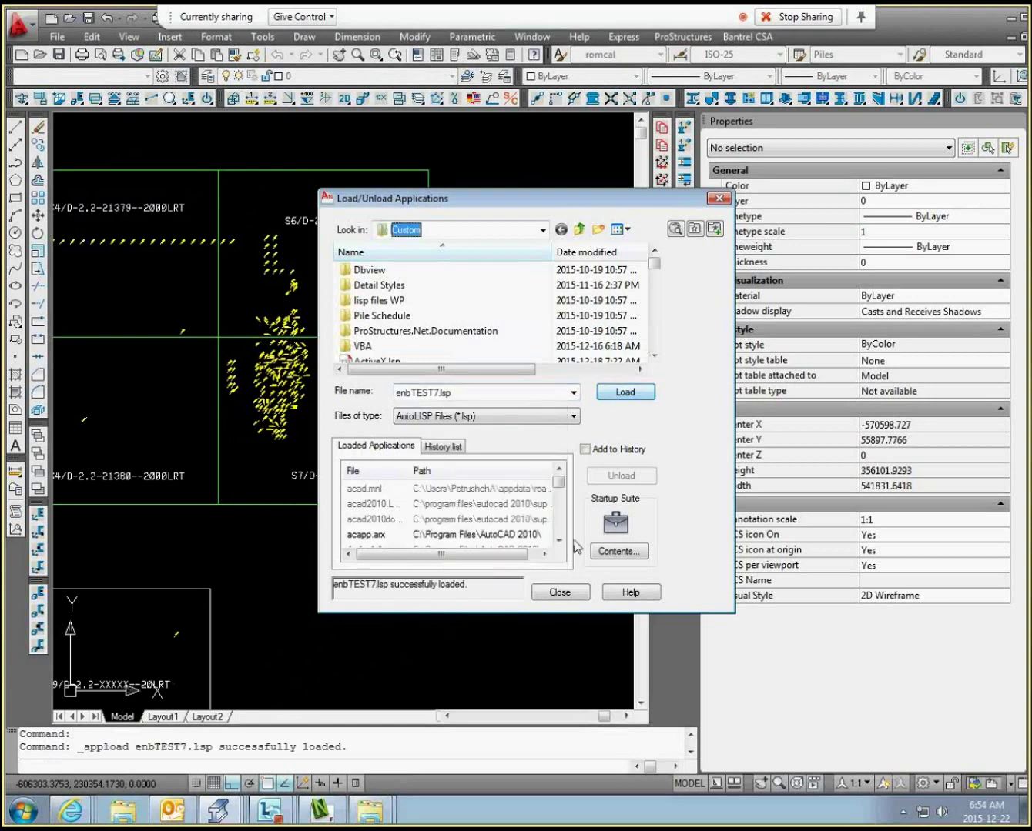
left_click(559, 594)
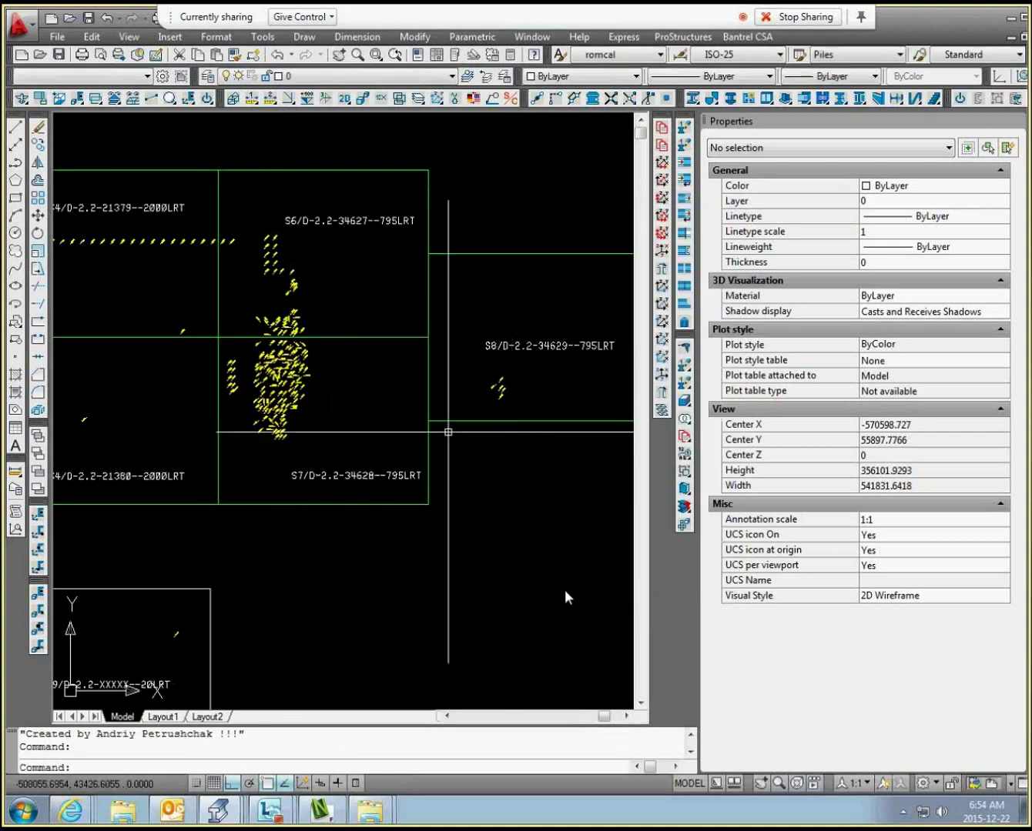
Run the APPUSH routine with prefix P- and offset 2 on a window around the piles in areas S6, S7 and S8.
type("a")
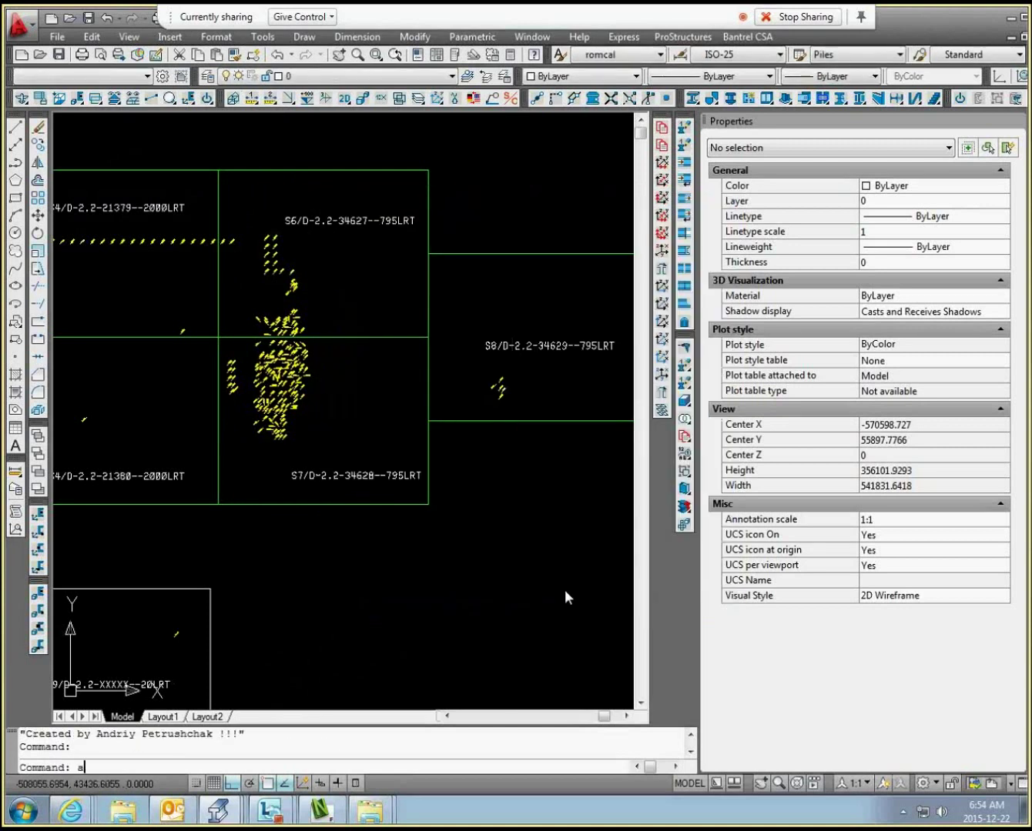
type("ppush")
key("Return")
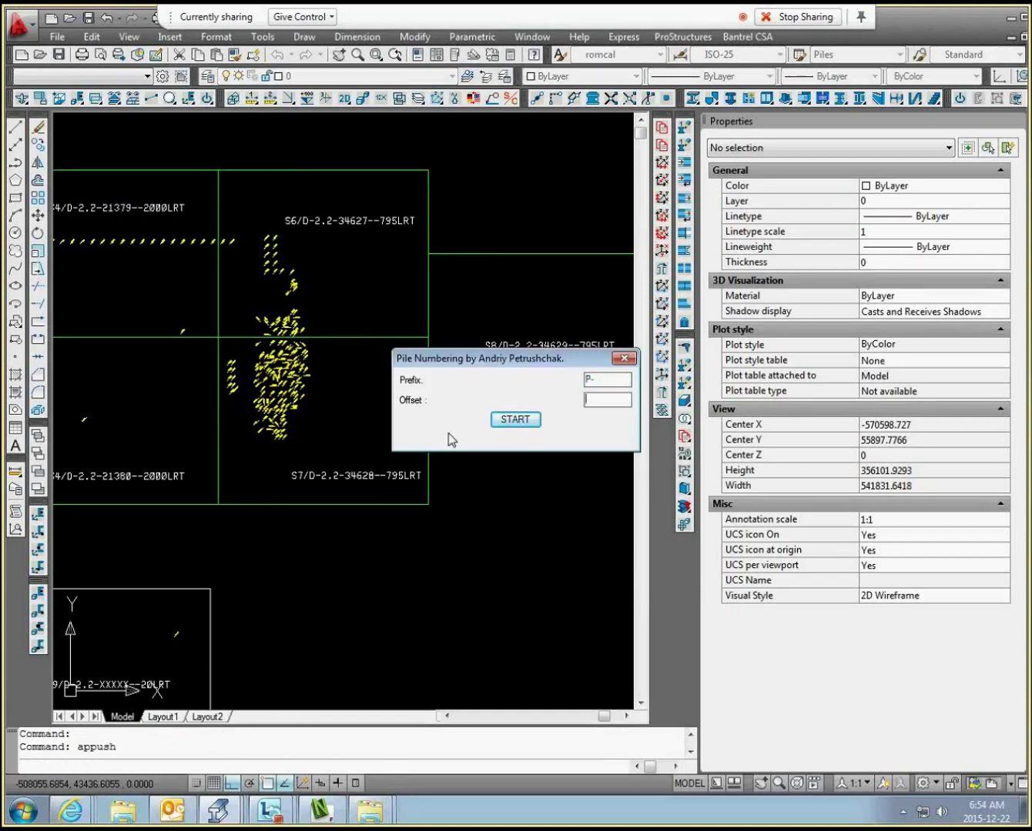
type("2")
left_click(518, 416)
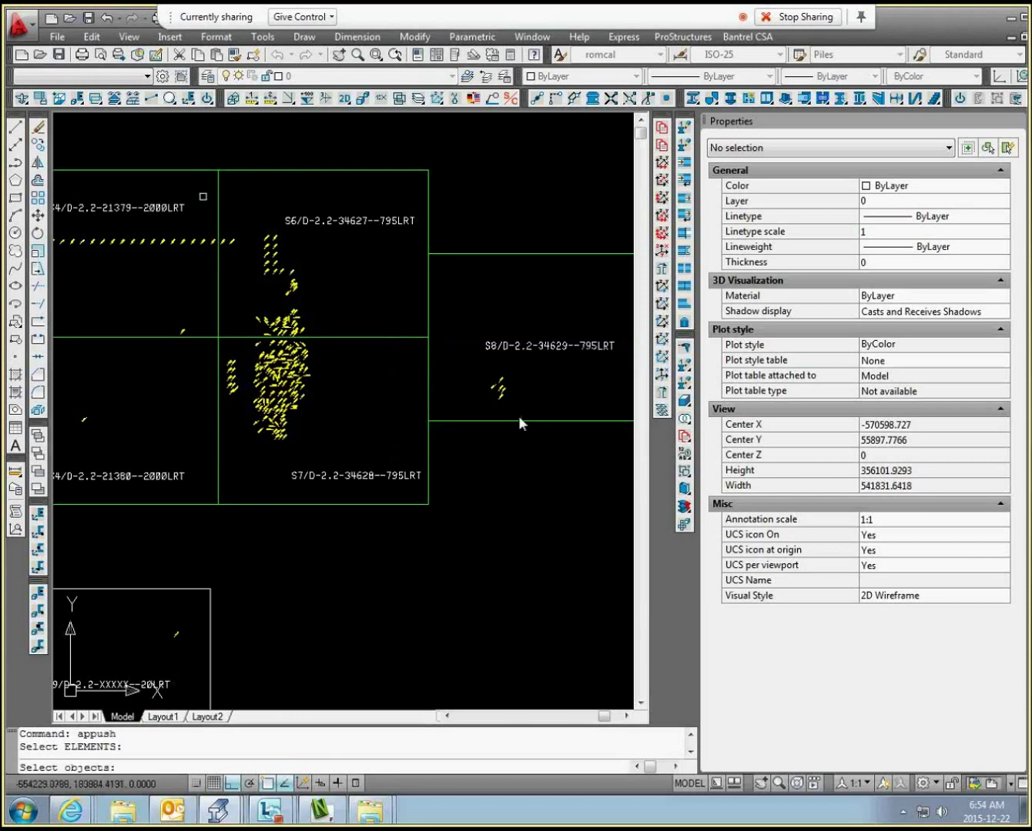
left_click(205, 194)
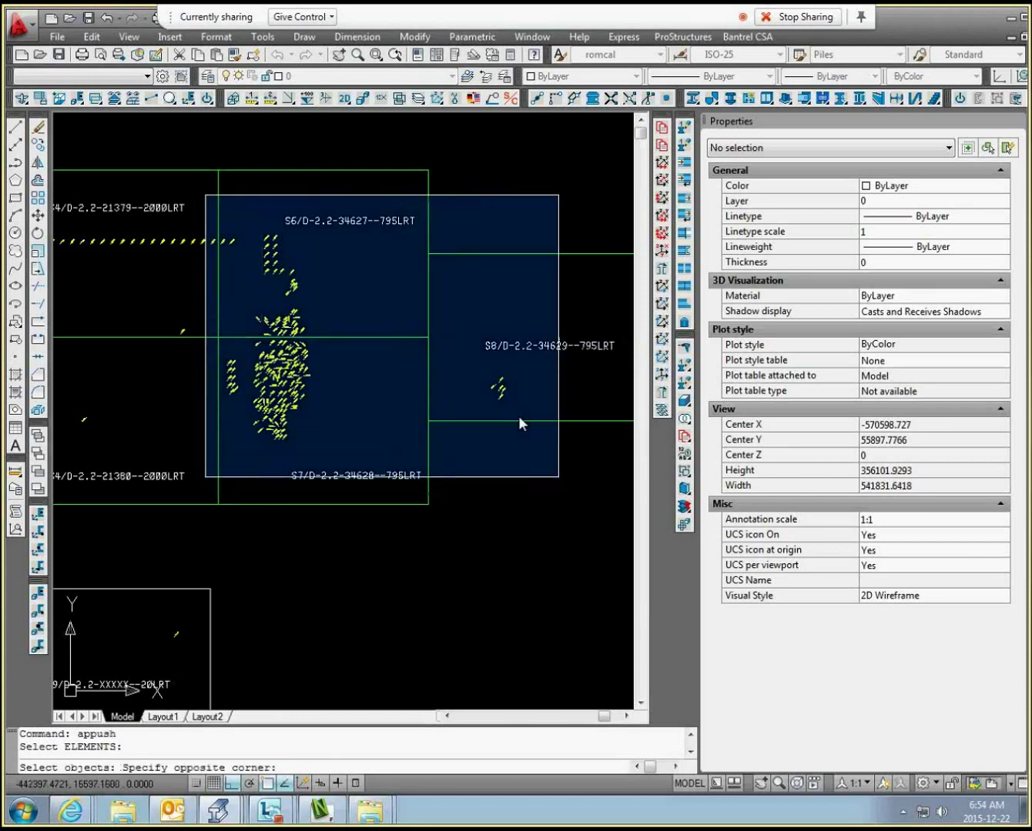
left_click(559, 476)
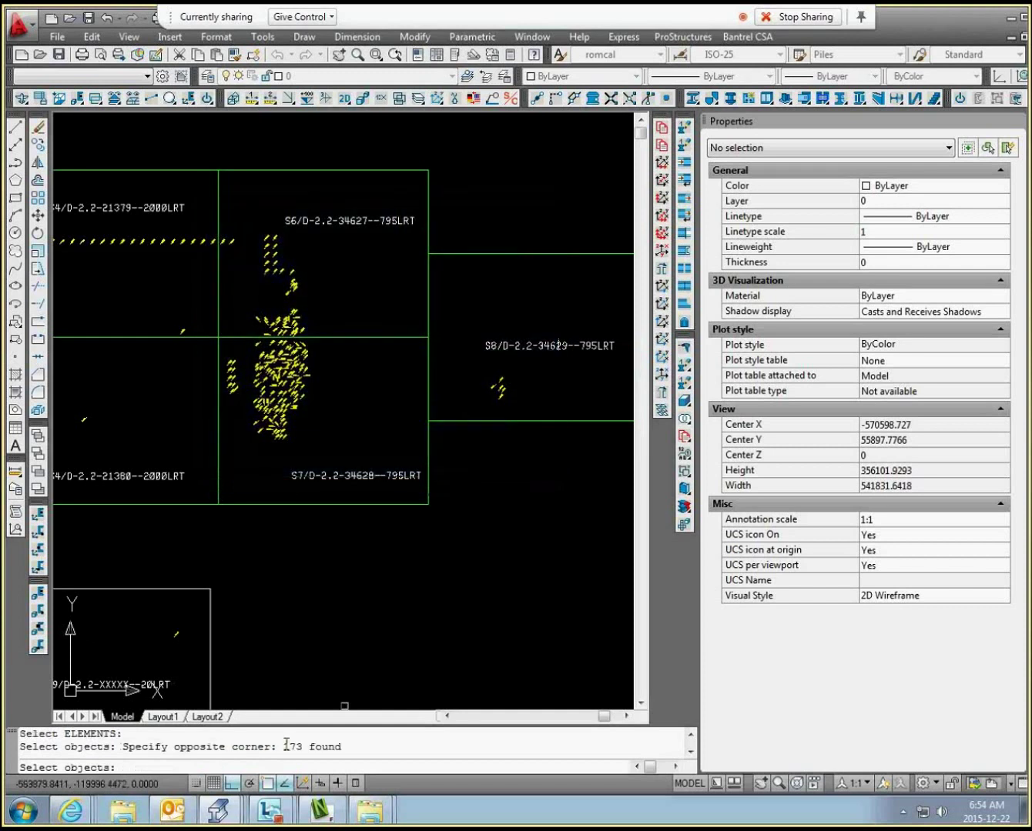
key("Return")
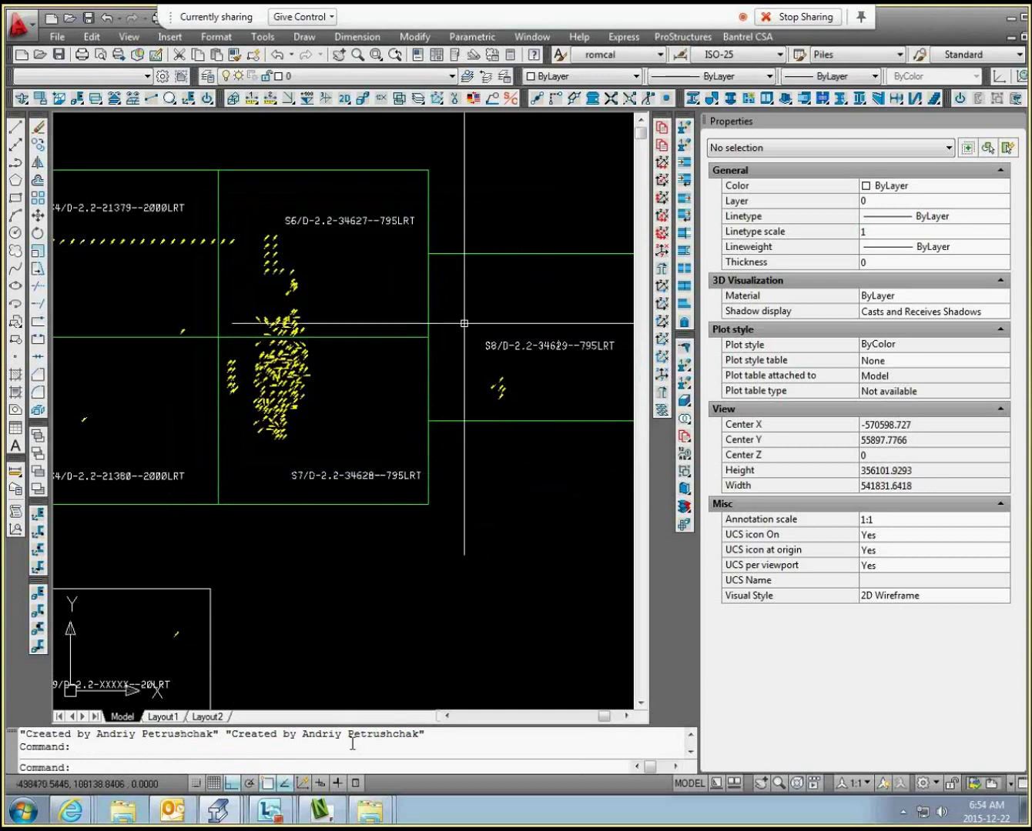
Check the PosNumber of the piles labelled P-198 and P-197 in area S8.
left_click(370, 534)
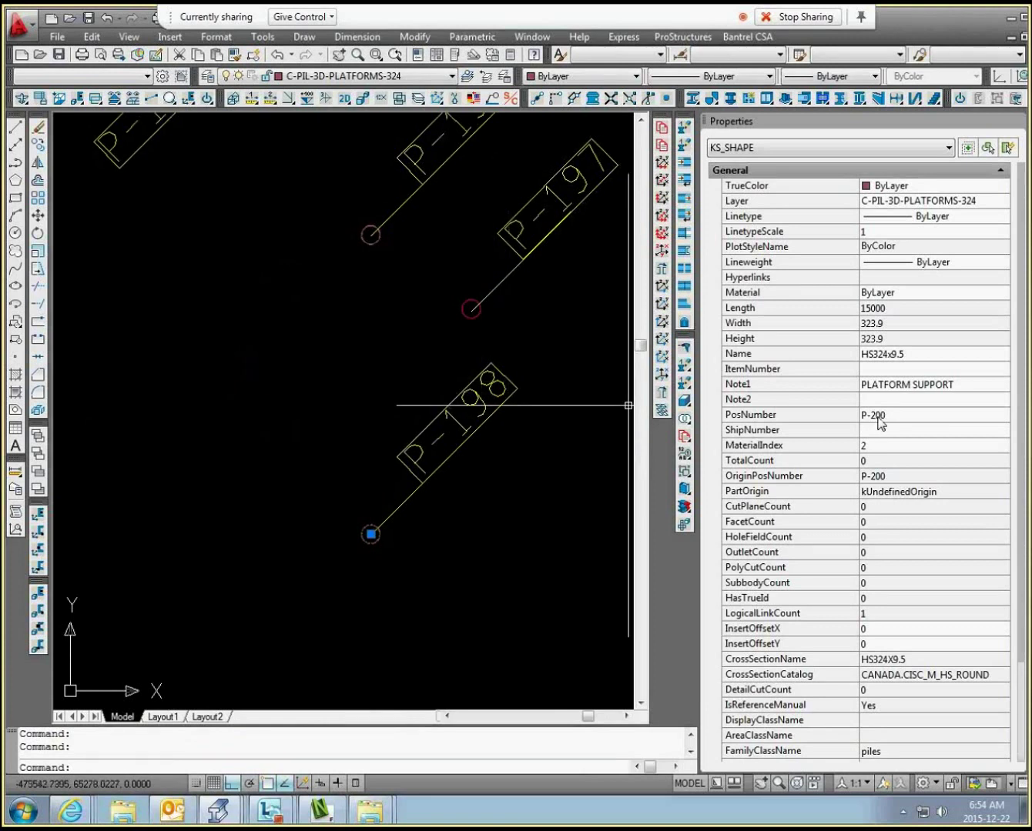
key("Escape")
middle_click_drag(492, 324, 457, 444)
left_click(438, 429)
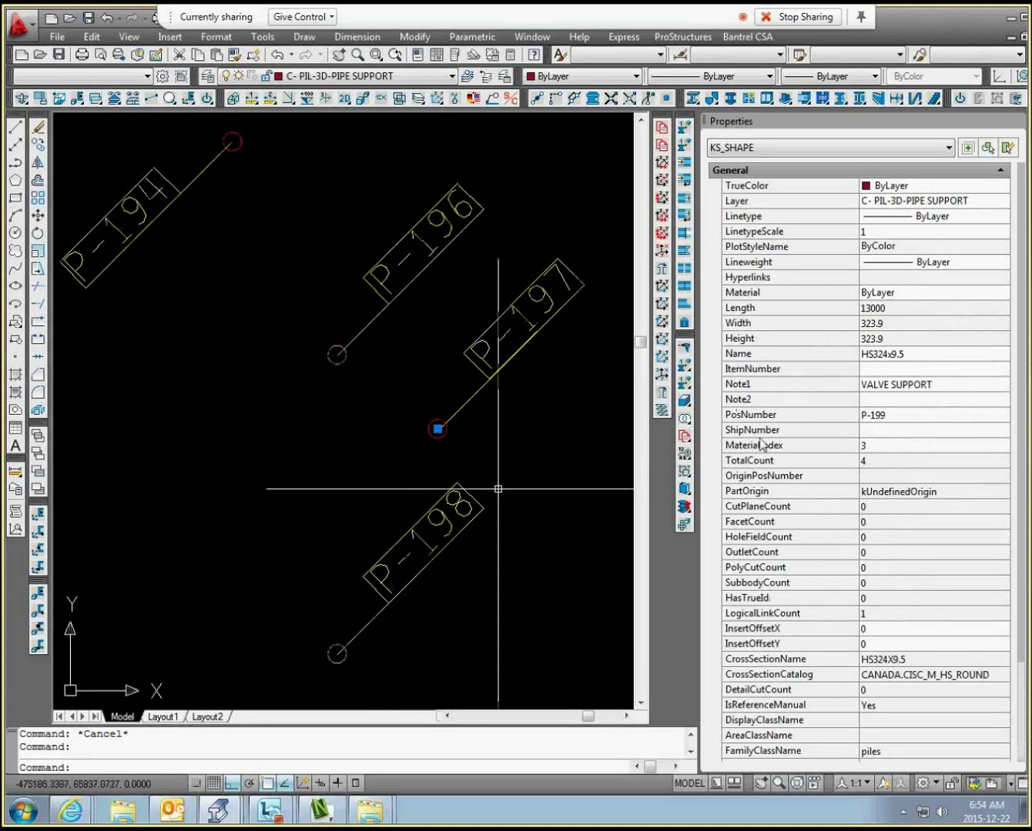
middle_click_drag(332, 422, 339, 481)
key("Escape")
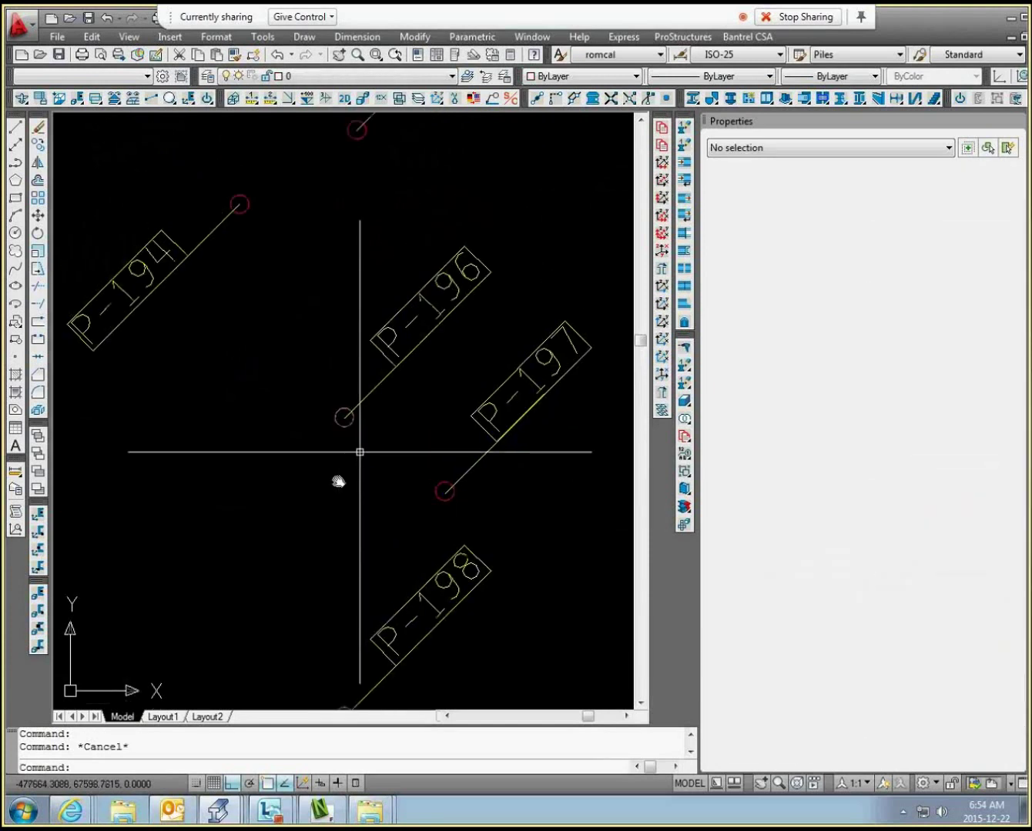
Check the PosNumber of the pile labelled P-196 and select the pile labelled P-194 in area S8.
left_click(349, 426)
key("Escape")
left_click(344, 418)
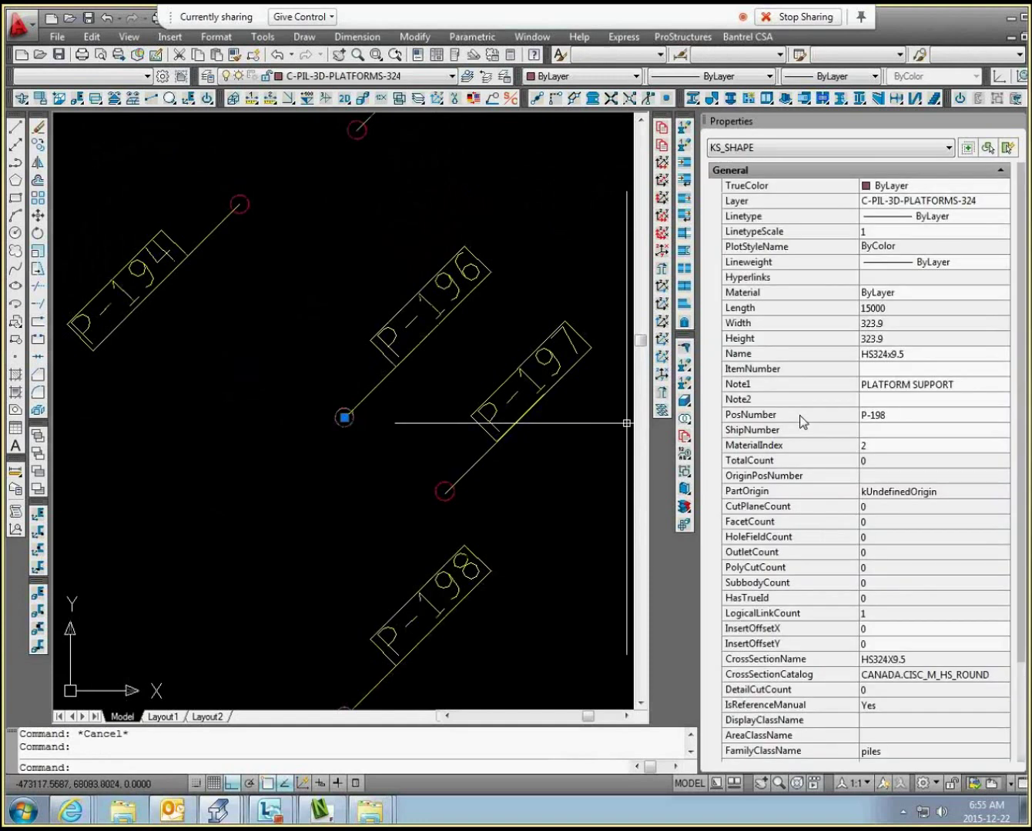
middle_click_drag(195, 290, 242, 428)
key("Escape")
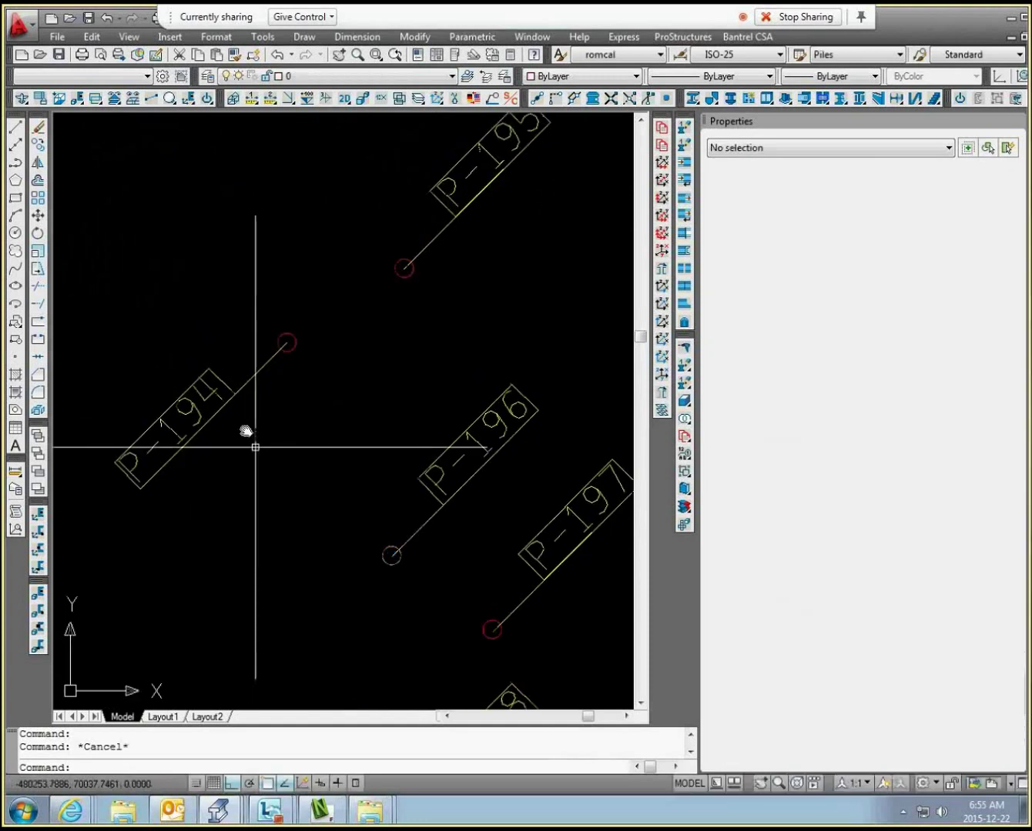
left_click(296, 337)
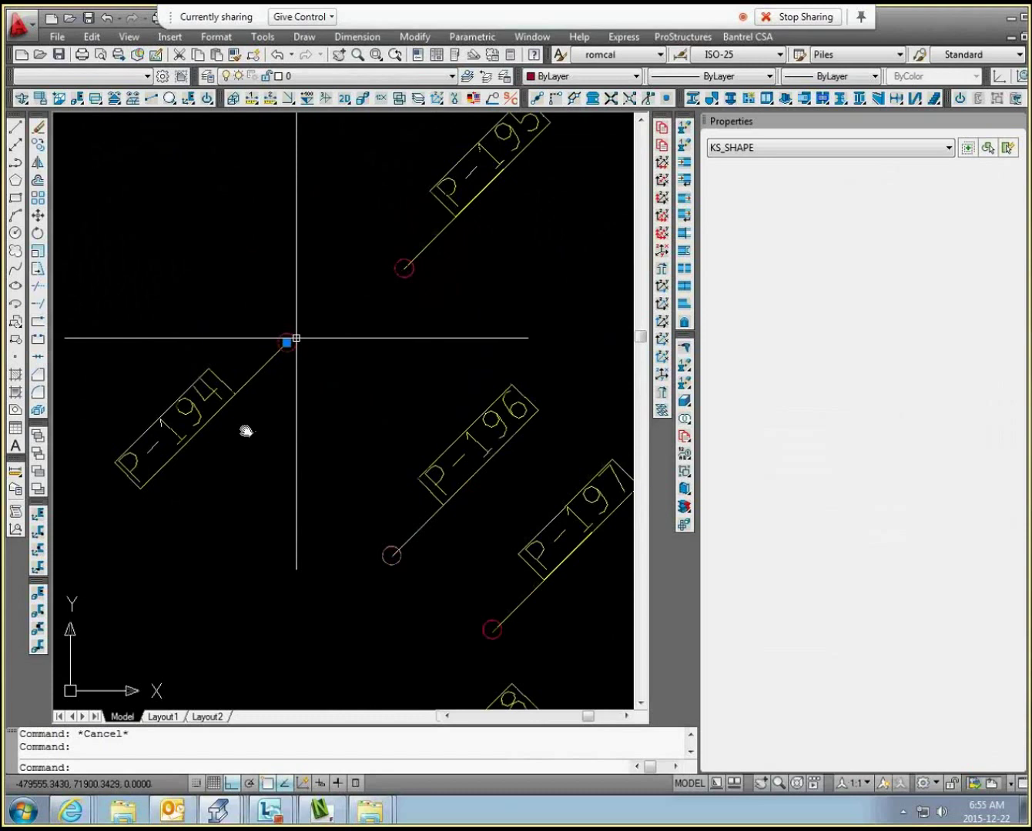
key("Escape")
scroll(495, 368, "down", 10)
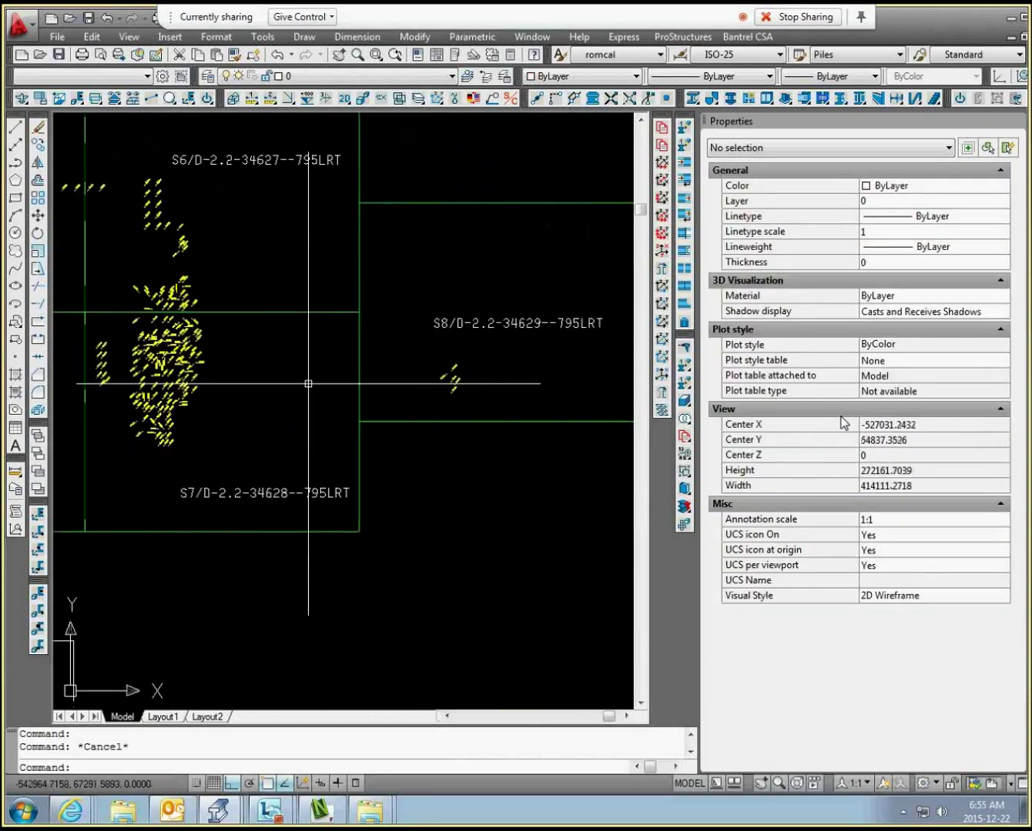
Check the PosNumber of the piles labelled P-126, P-149 and P-108 in area S7.
scroll(455, 409, "up", 14)
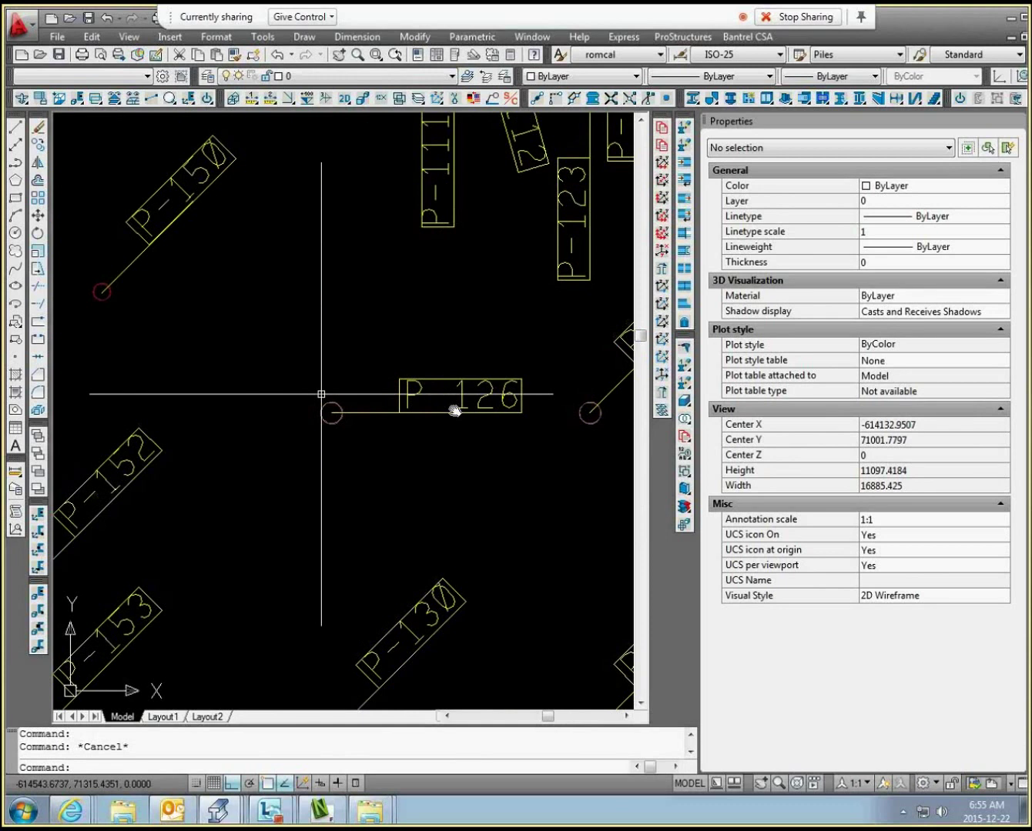
left_click(454, 411)
middle_click_drag(291, 350, 452, 461)
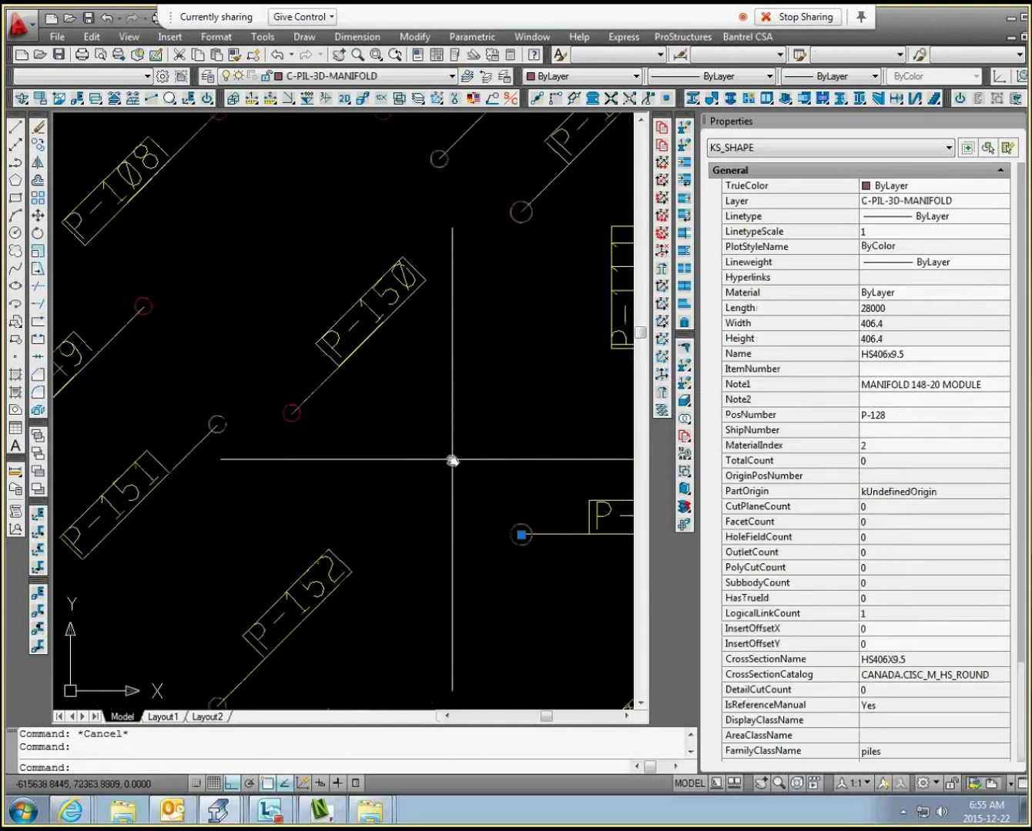
key("Escape")
middle_click_drag(153, 319, 391, 360)
left_click(391, 353)
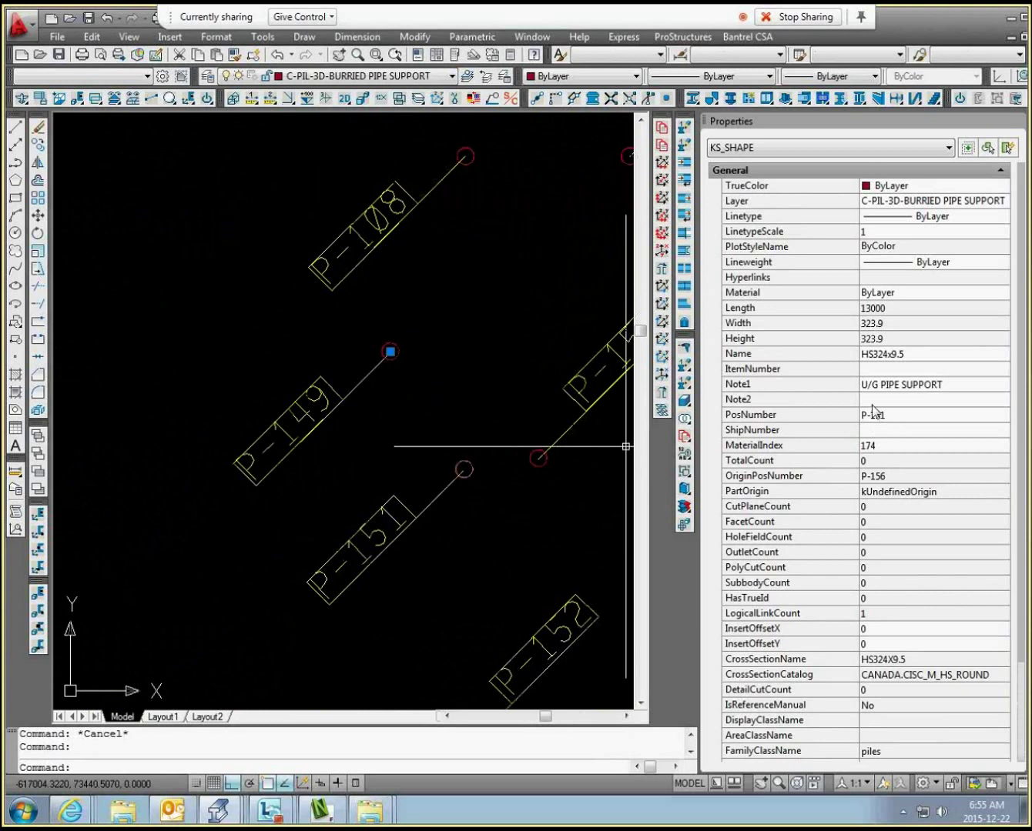
middle_click_drag(520, 343, 439, 444)
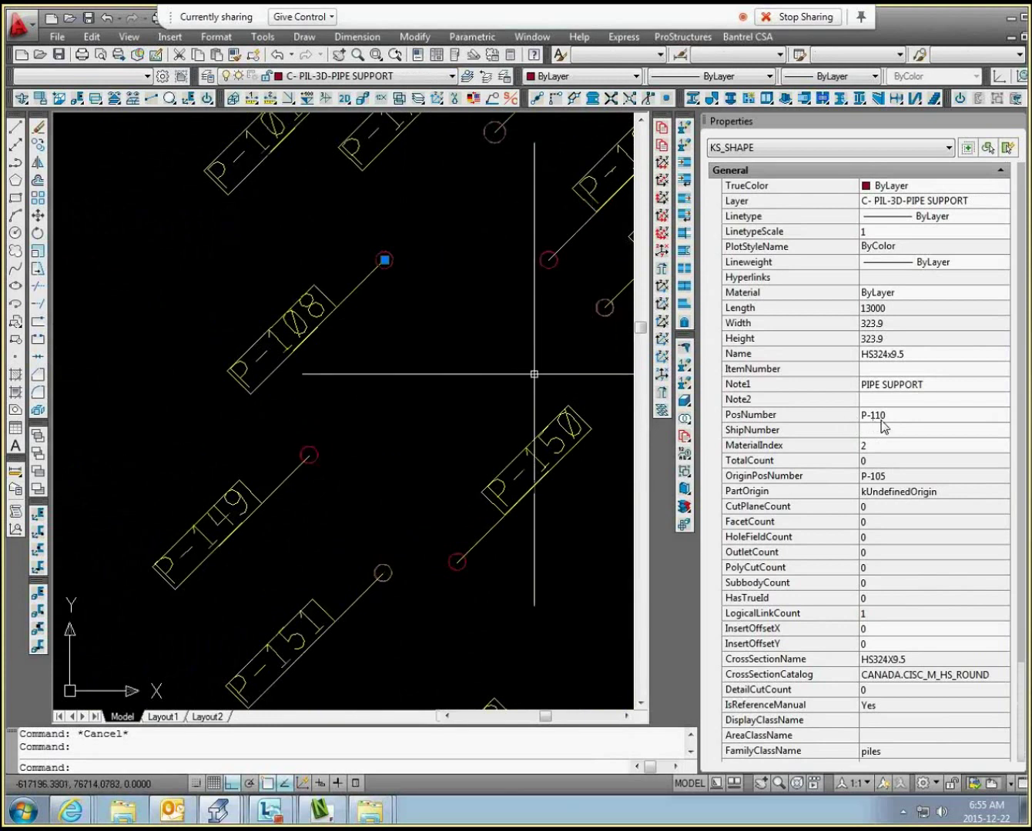
key("Escape")
Toggle off the wipeout frames around the pile labels with the TFRAMES command.
scroll(329, 347, "down", 10)
scroll(328, 347, "up", 10)
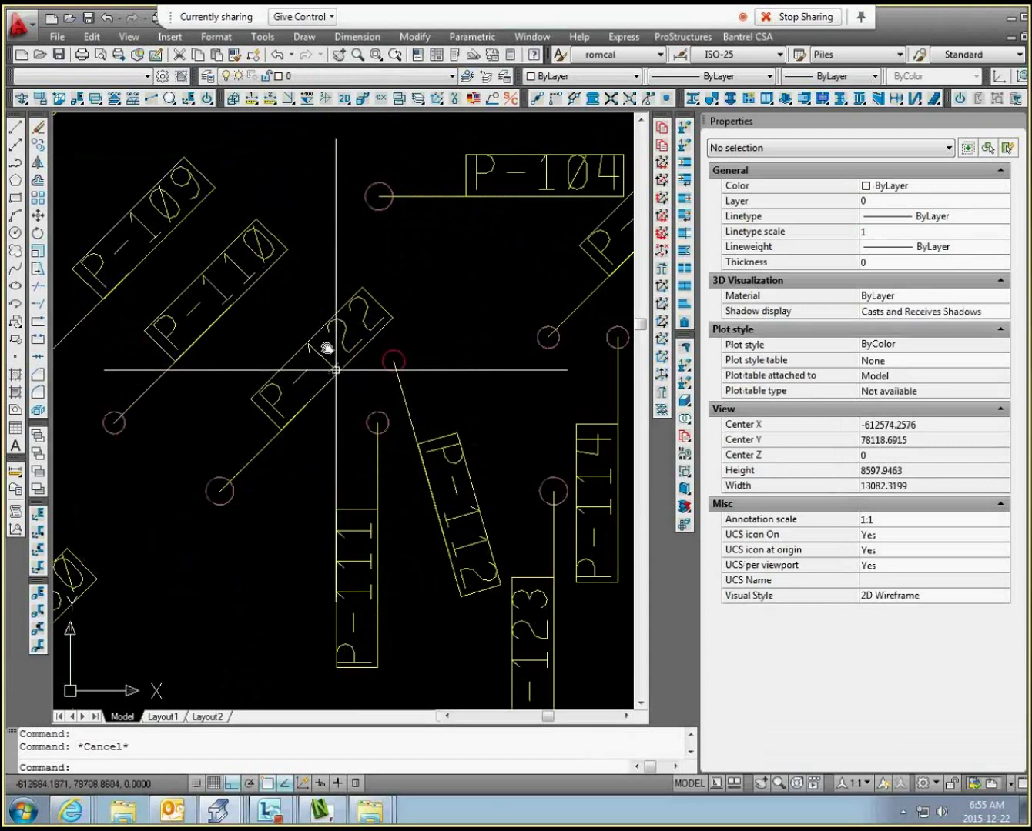
scroll(335, 371, "up", 2)
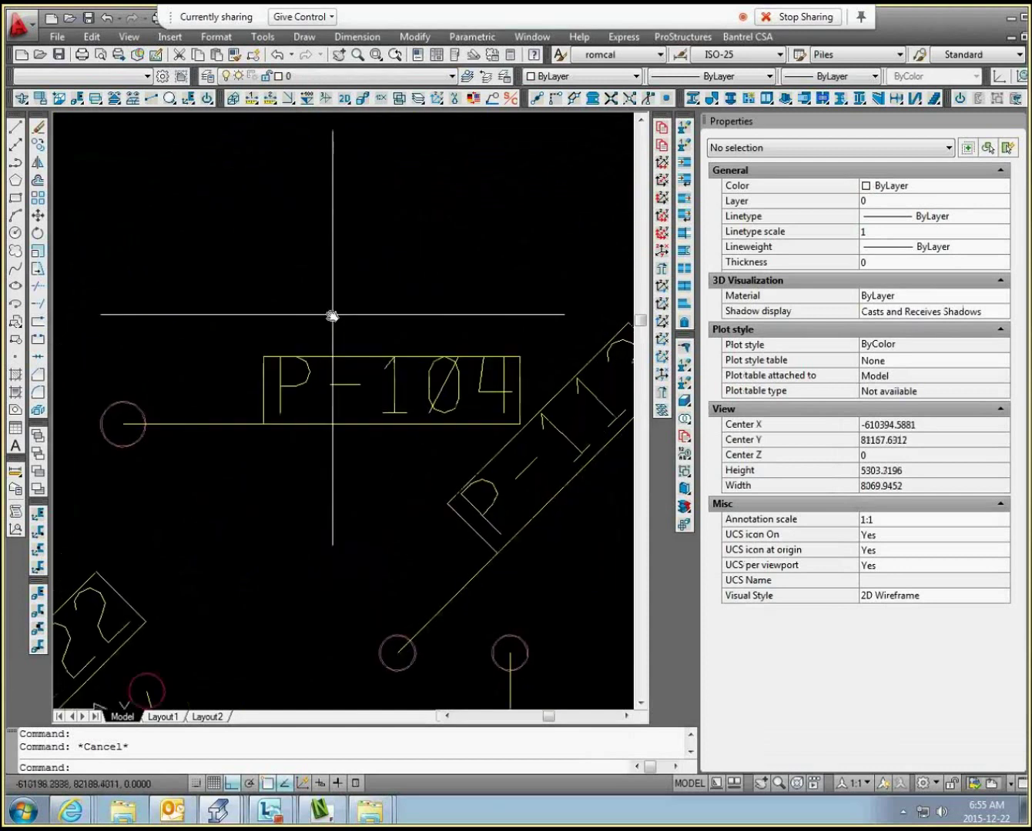
type("tframes")
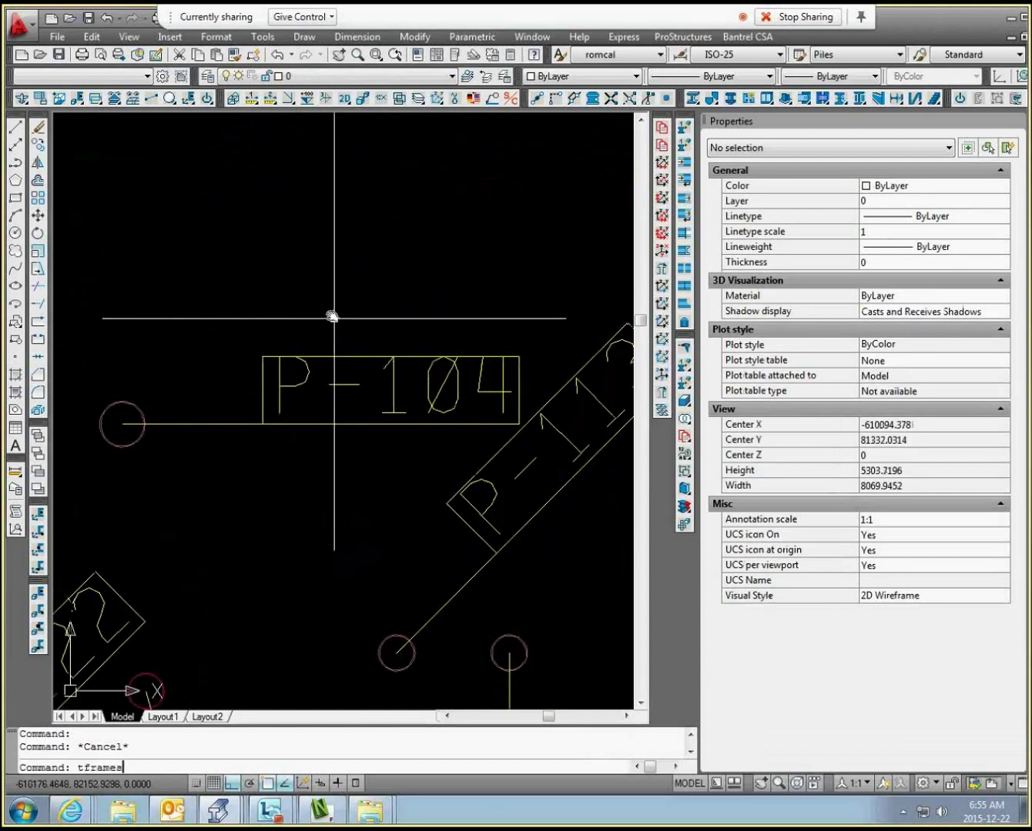
key("Return")
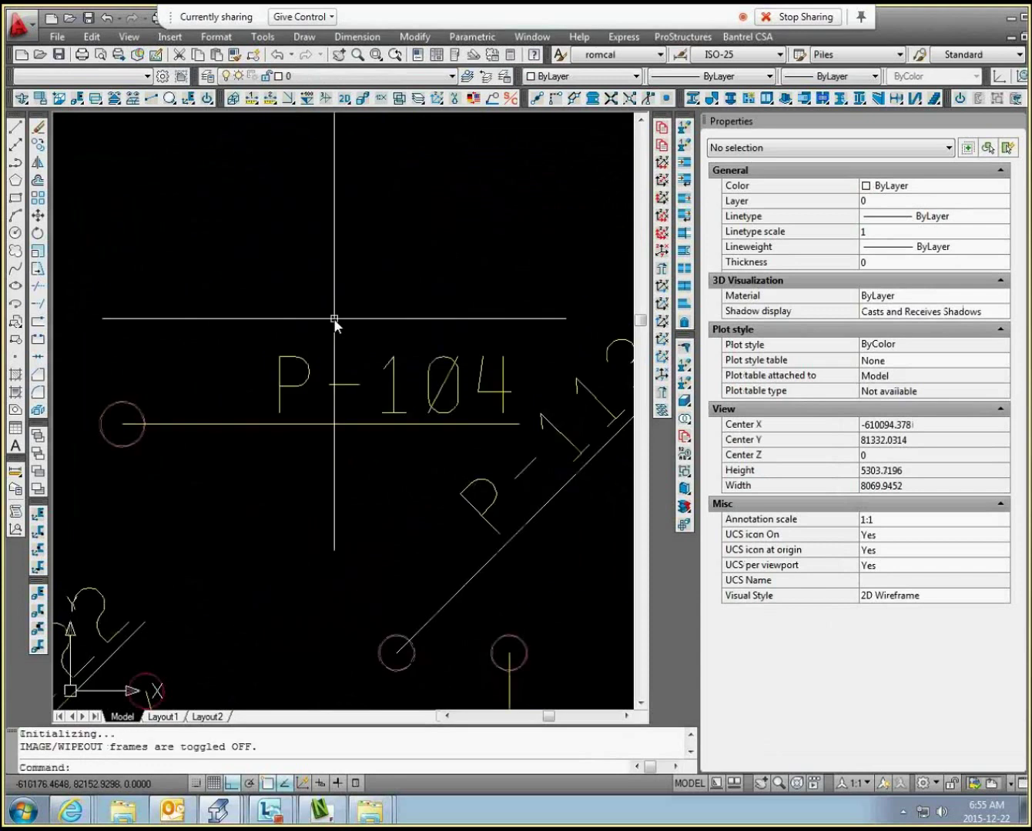
Examine the frameless pile labels across areas S6 and S7, and hide the object properties.
scroll(334, 319, "down", 1)
middle_click_drag(472, 470, 529, 352)
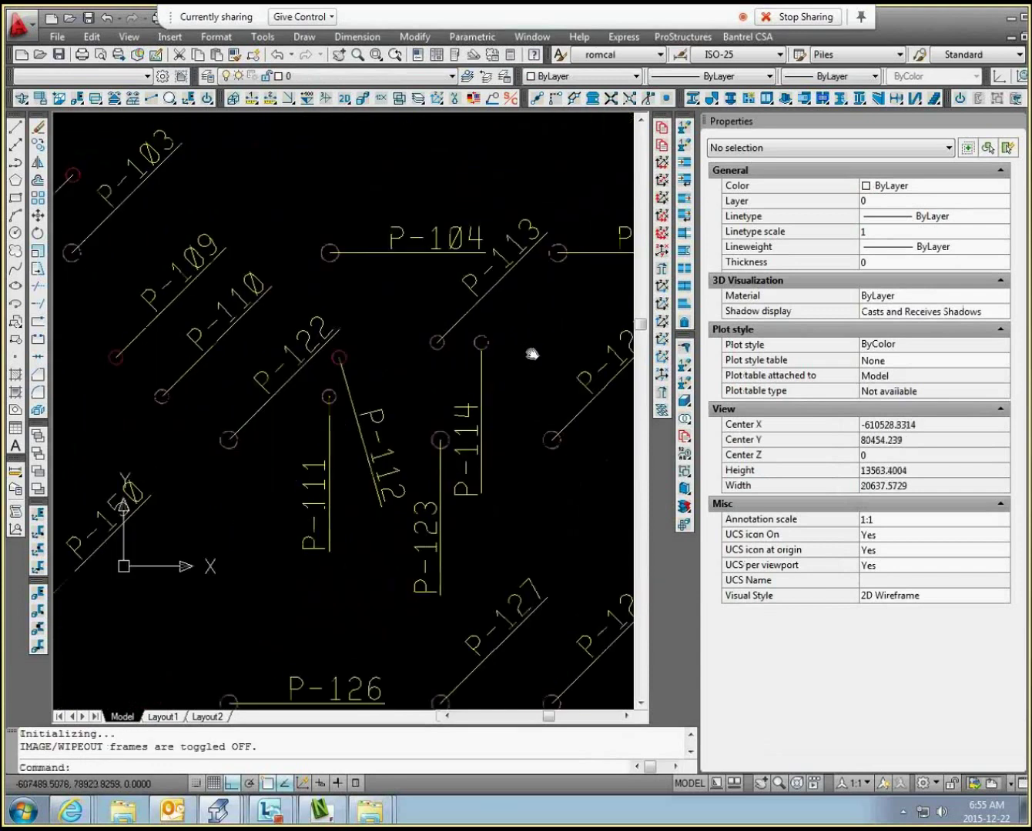
scroll(530, 352, "down", 1)
middle_click_drag(357, 301, 331, 513)
middle_click_drag(295, 365, 78, 379)
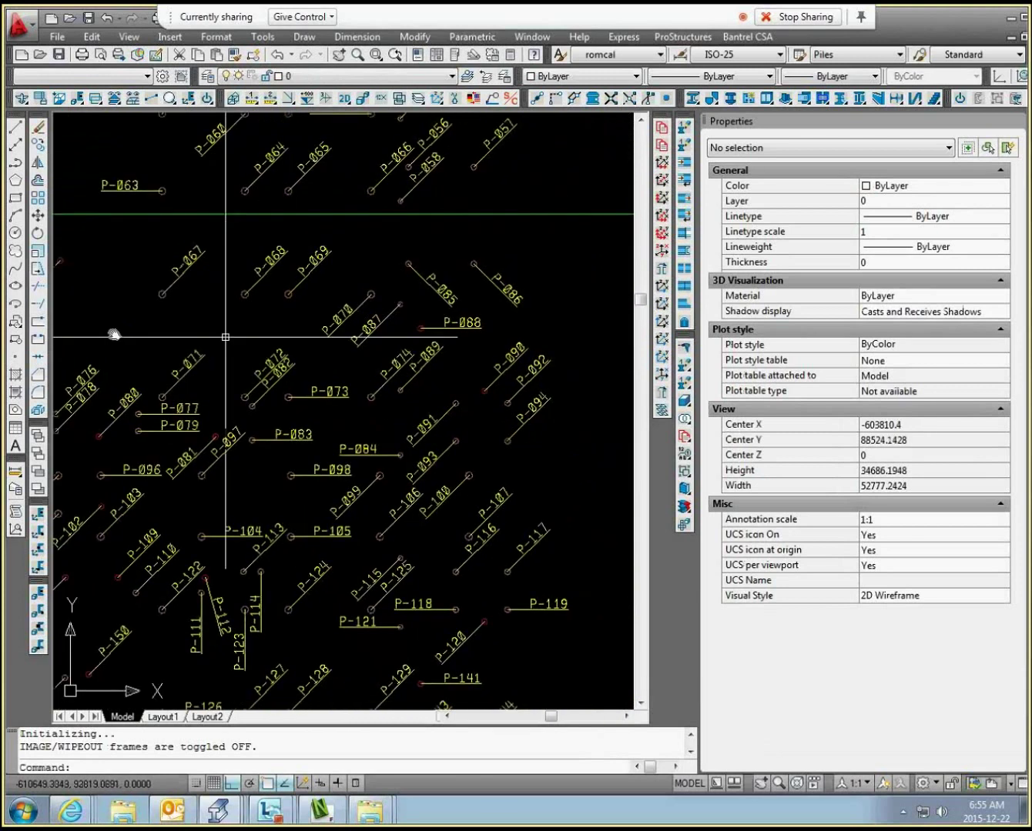
mouse_move(114, 334)
middle_mouse_down()
mouse_move(461, 331)
mouse_move(444, 417)
middle_mouse_up()
scroll(459, 329, "down", 2)
middle_click_drag(480, 335, 479, 340)
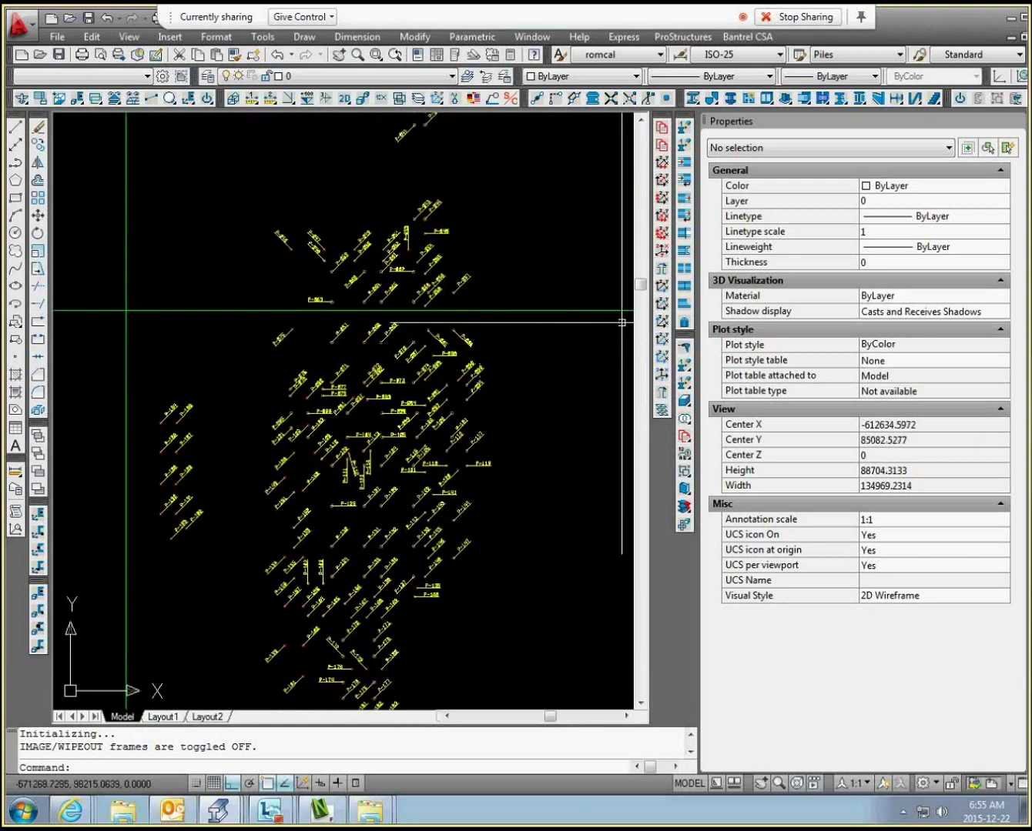
key("ctrl+1")
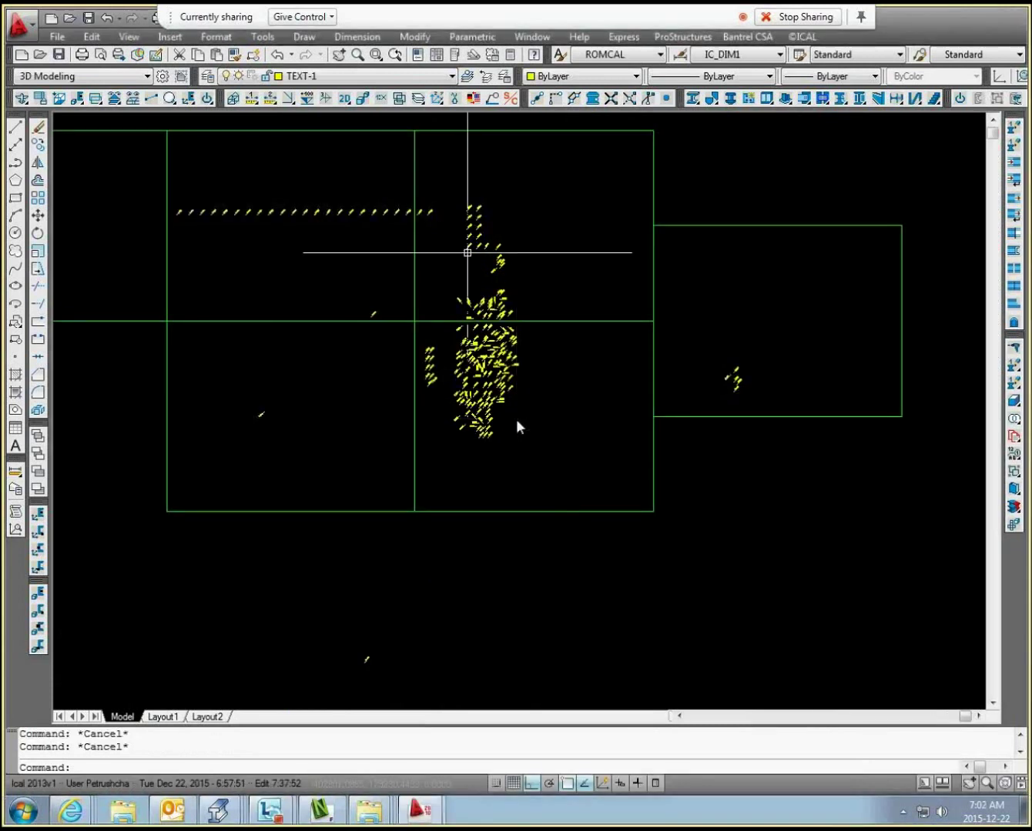
Select the pile label texts P-024 and P-025 beside the area boundary and show the text properties of P-025.
scroll(468, 250, "up", 5)
scroll(460, 236, "up", 8)
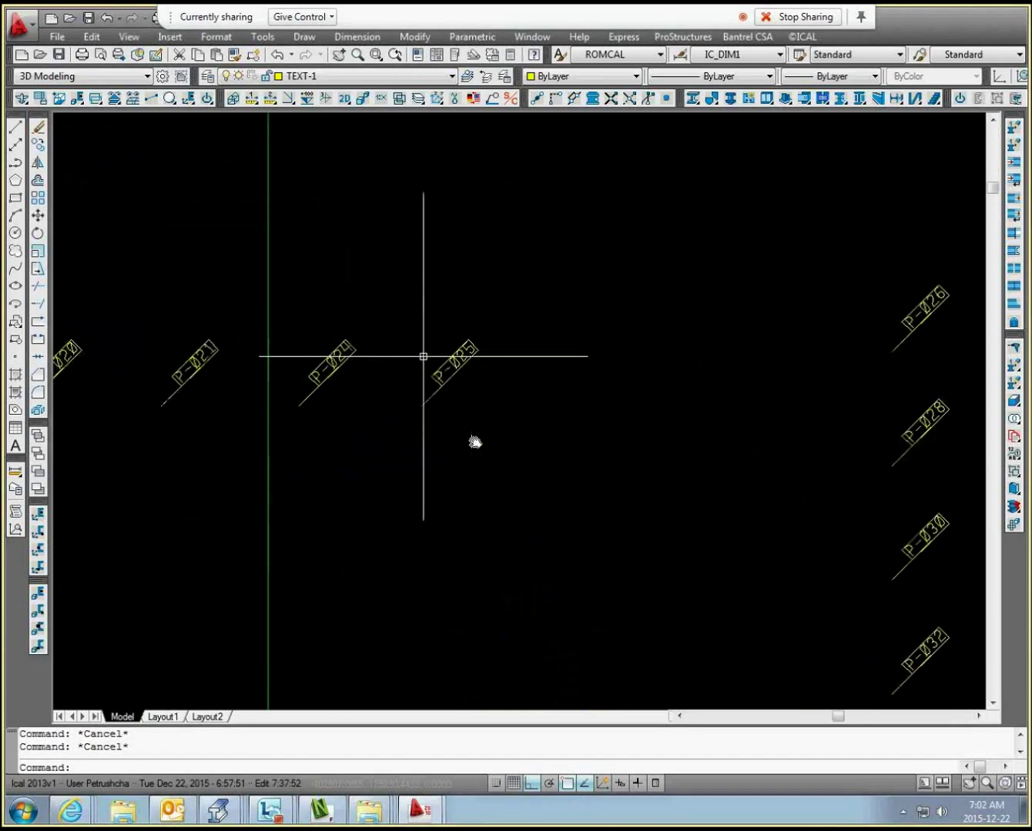
scroll(423, 356, "up", 2)
left_click(294, 360)
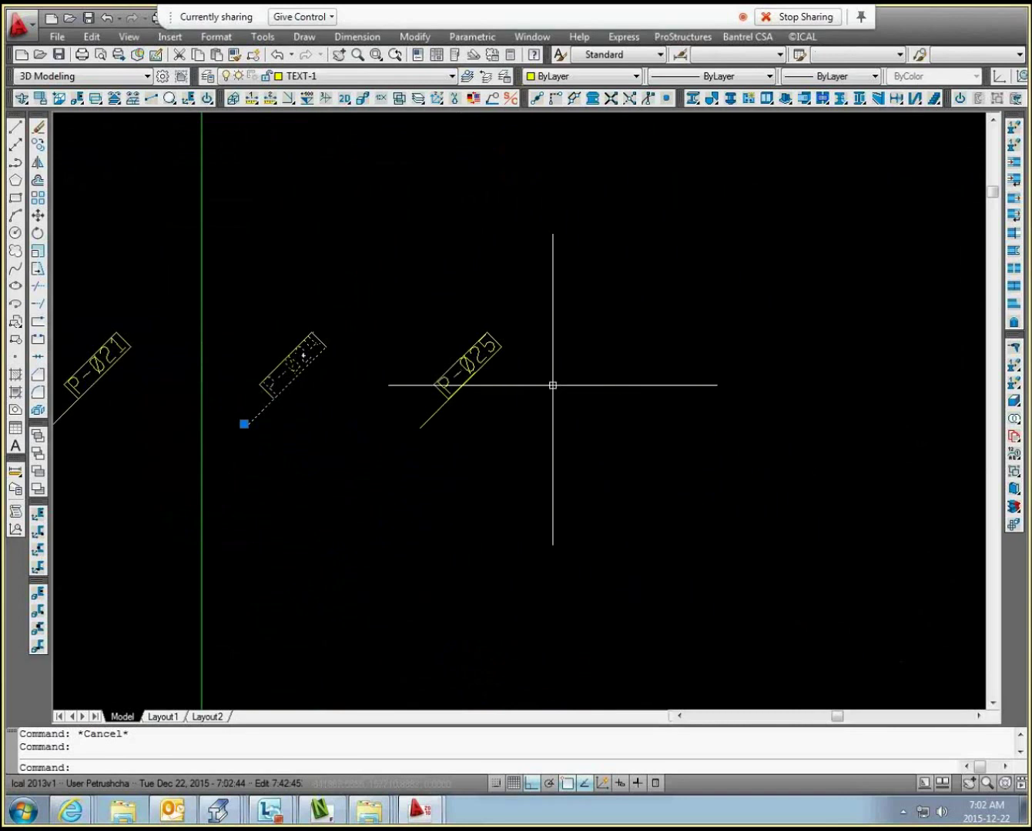
left_click(461, 364)
key("ctrl+1")
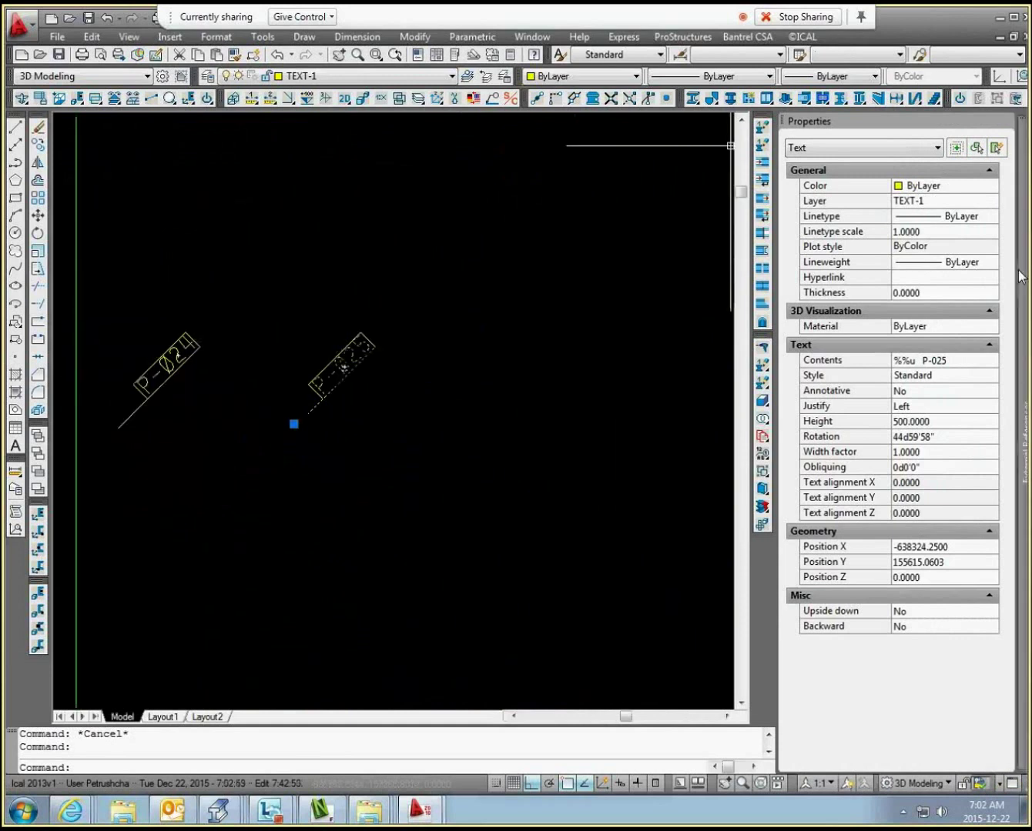
Check the text contents of the pile labels P-028 and P-030 in area S6.
key("Escape")
scroll(434, 370, "down", 2)
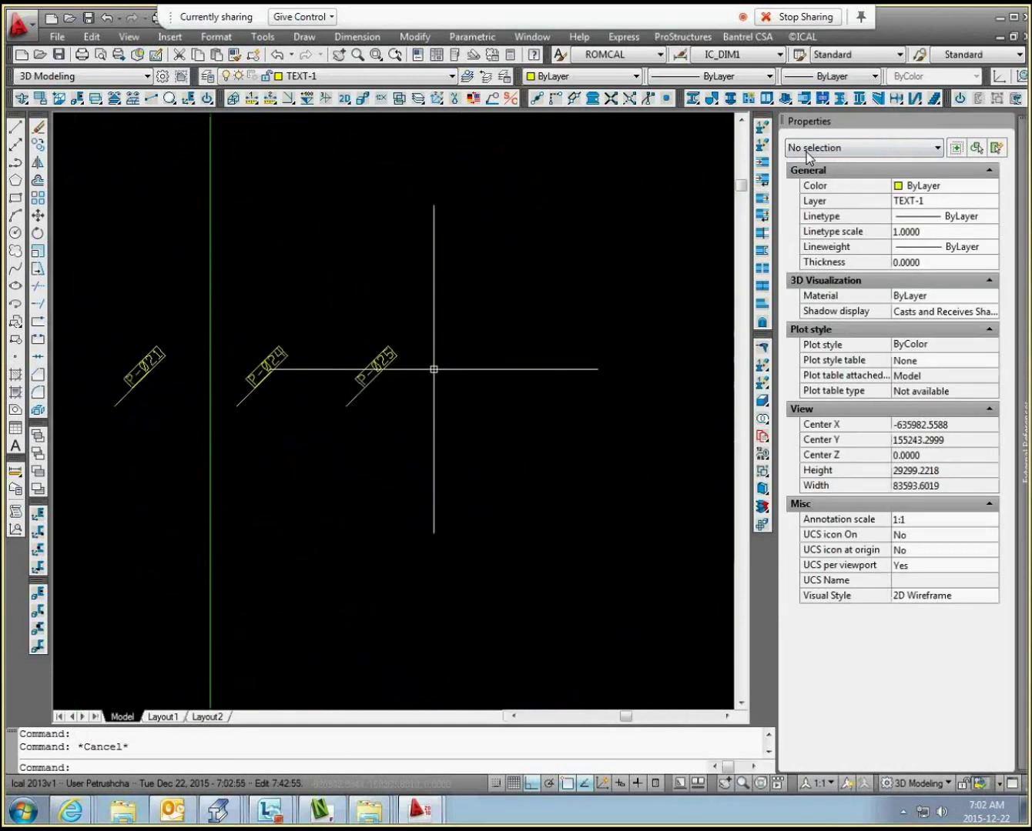
middle_click_drag(490, 373, 244, 316)
left_click(551, 362)
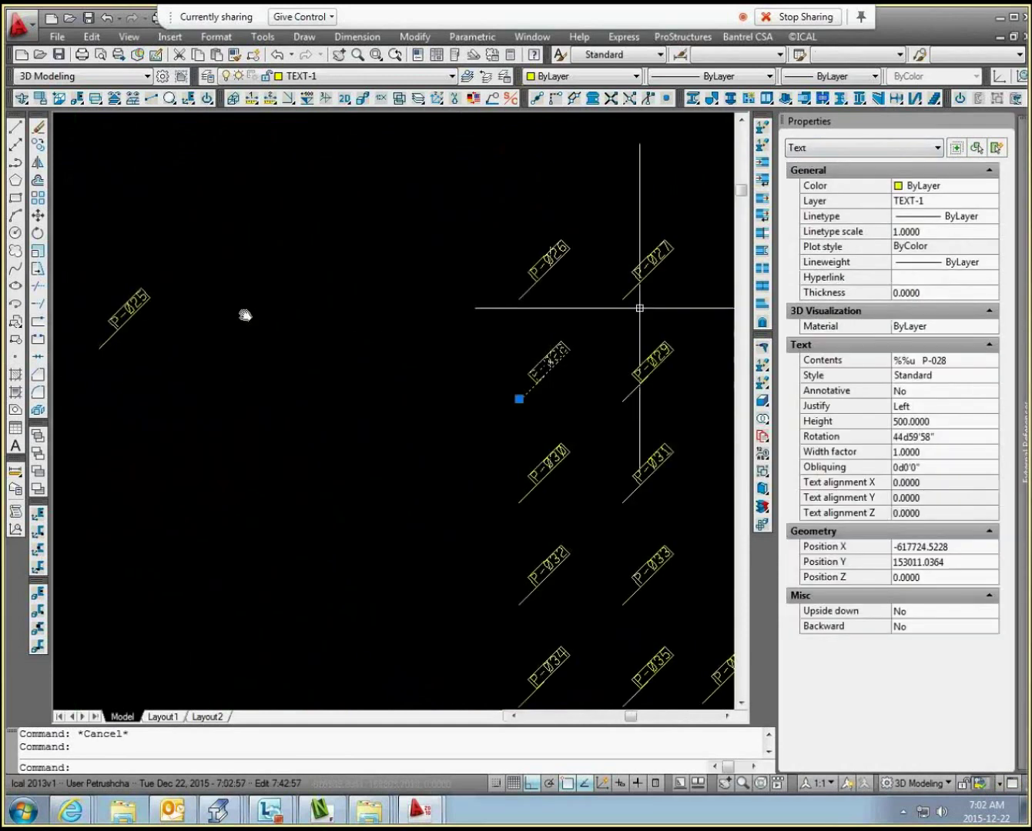
middle_click_drag(619, 415, 588, 373)
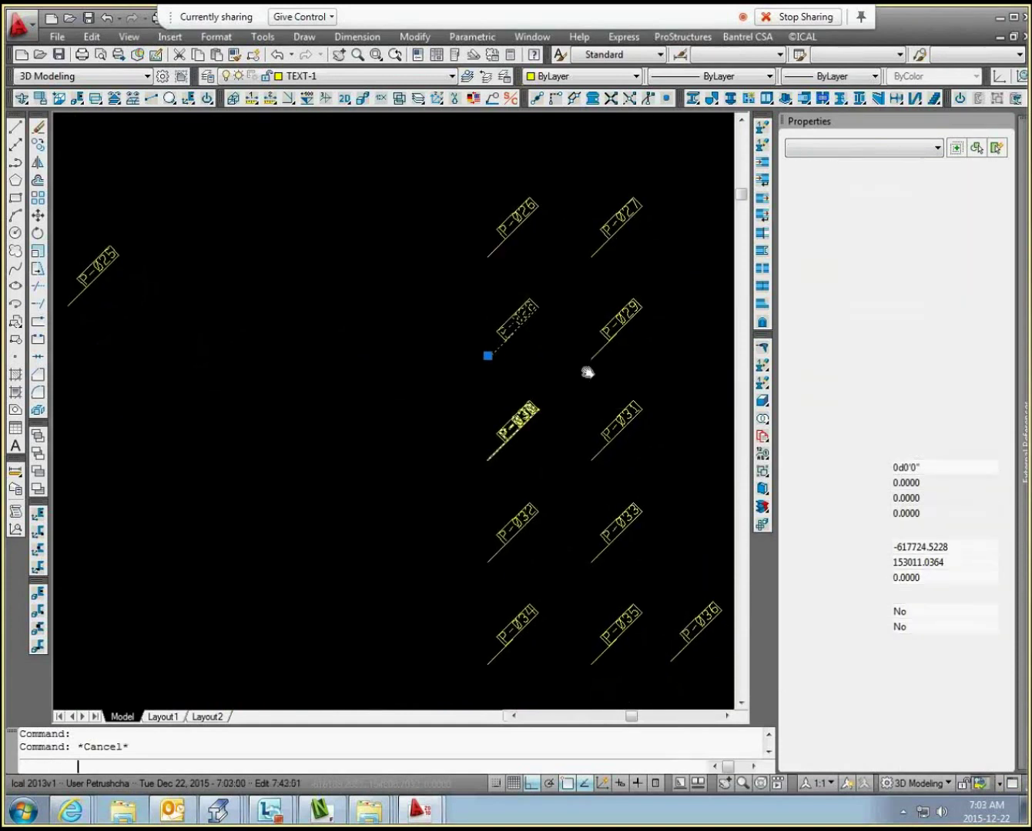
left_click(536, 417)
scroll(540, 421, "up", 3)
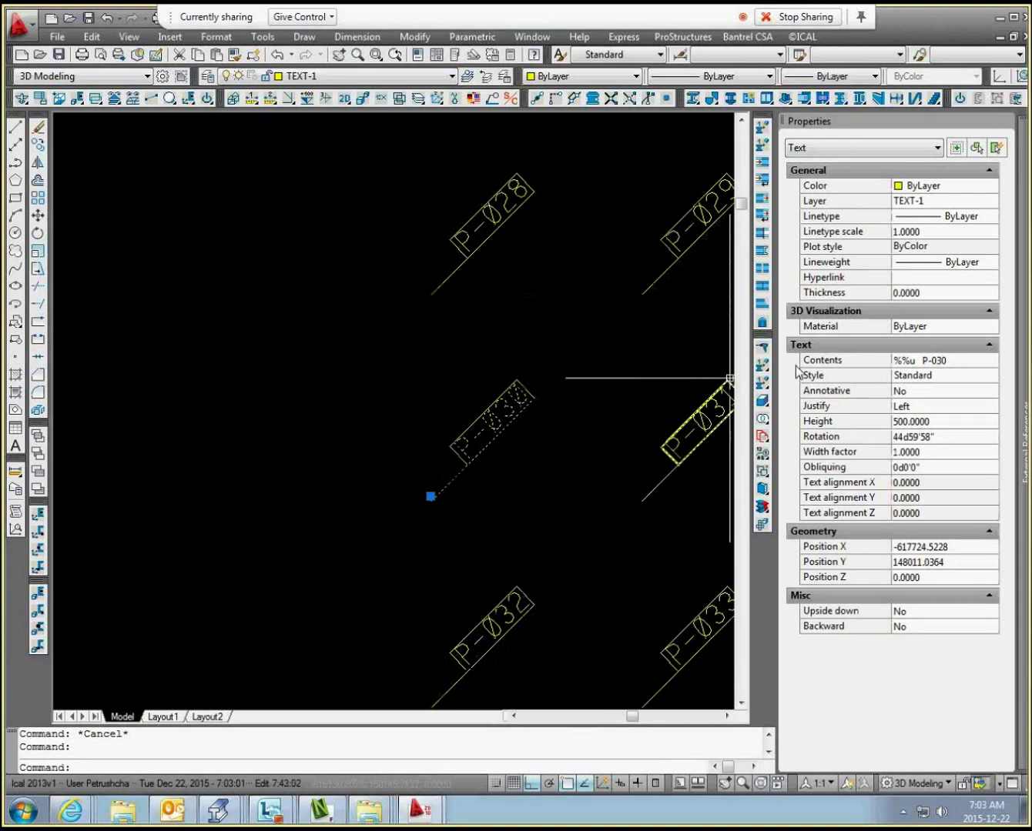
scroll(636, 352, "down", 5)
key("Escape")
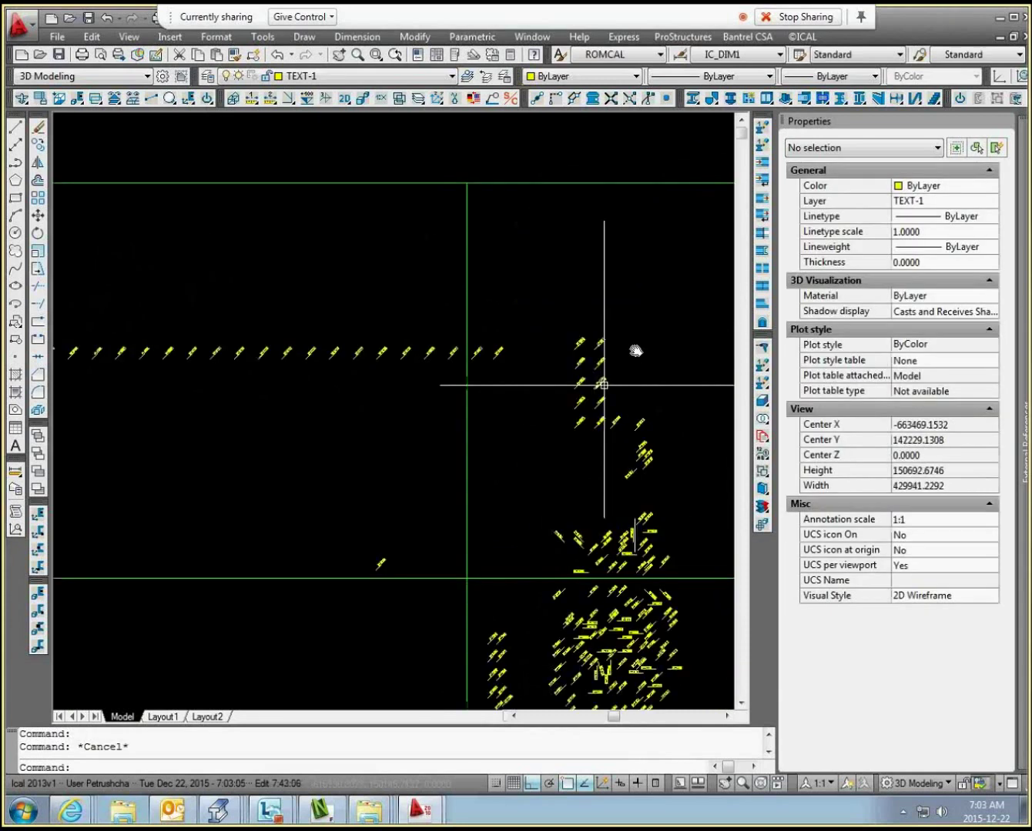
Run the APLPUSH routine with offset 2, start pile 24 and finish pile 200.
mouse_move(578, 374)
middle_mouse_down()
mouse_move(375, 293)
mouse_move(455, 254)
mouse_move(438, 290)
middle_mouse_up()
scroll(558, 357, "down", 2)
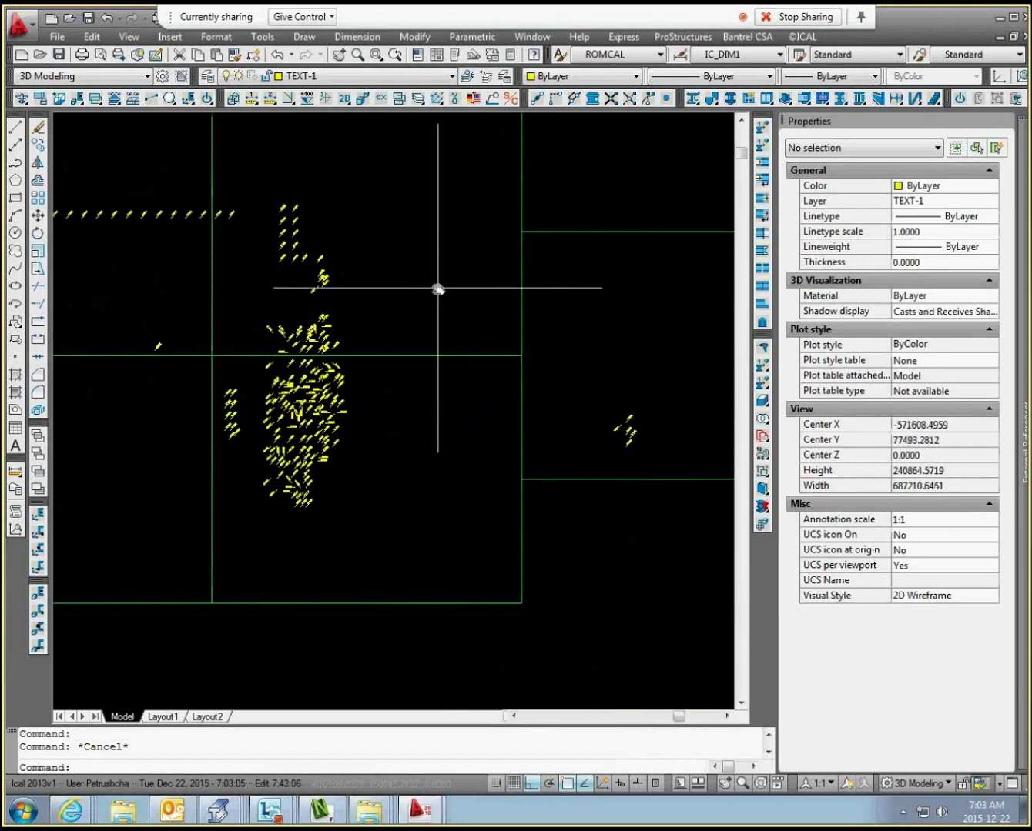
type("aplpush")
key("Return")
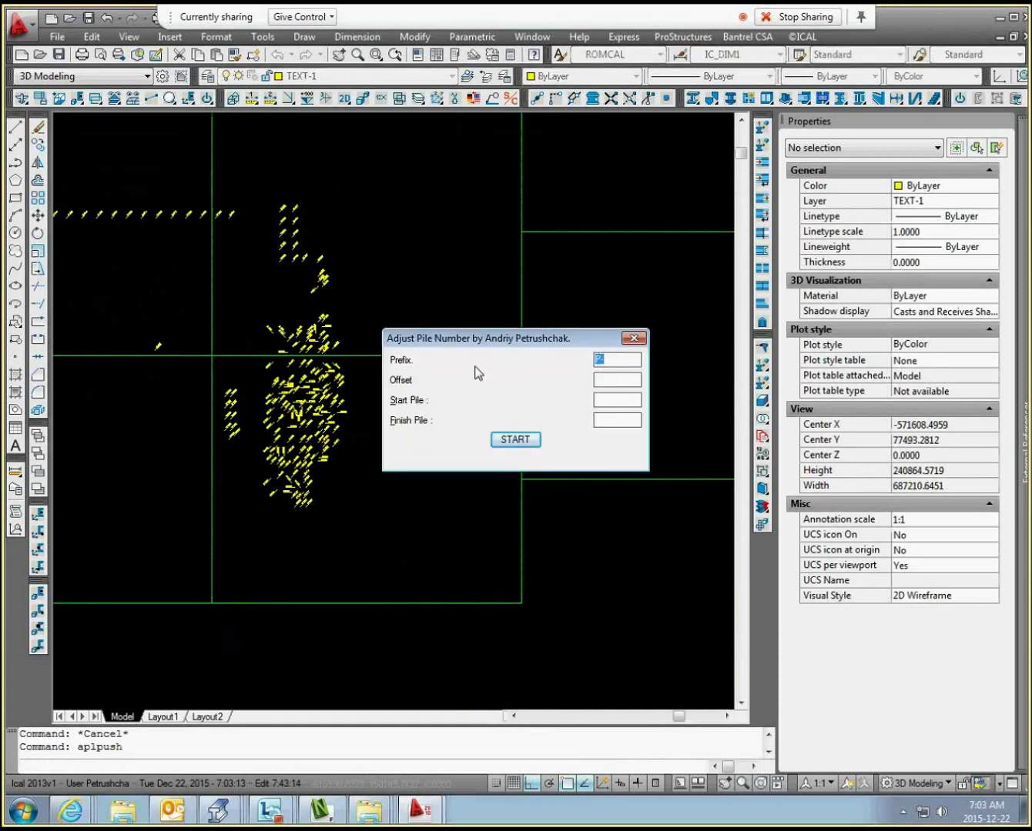
left_click(615, 380)
type("2")
left_click(597, 399)
type("24")
left_click(613, 422)
type("200")
left_click(512, 439)
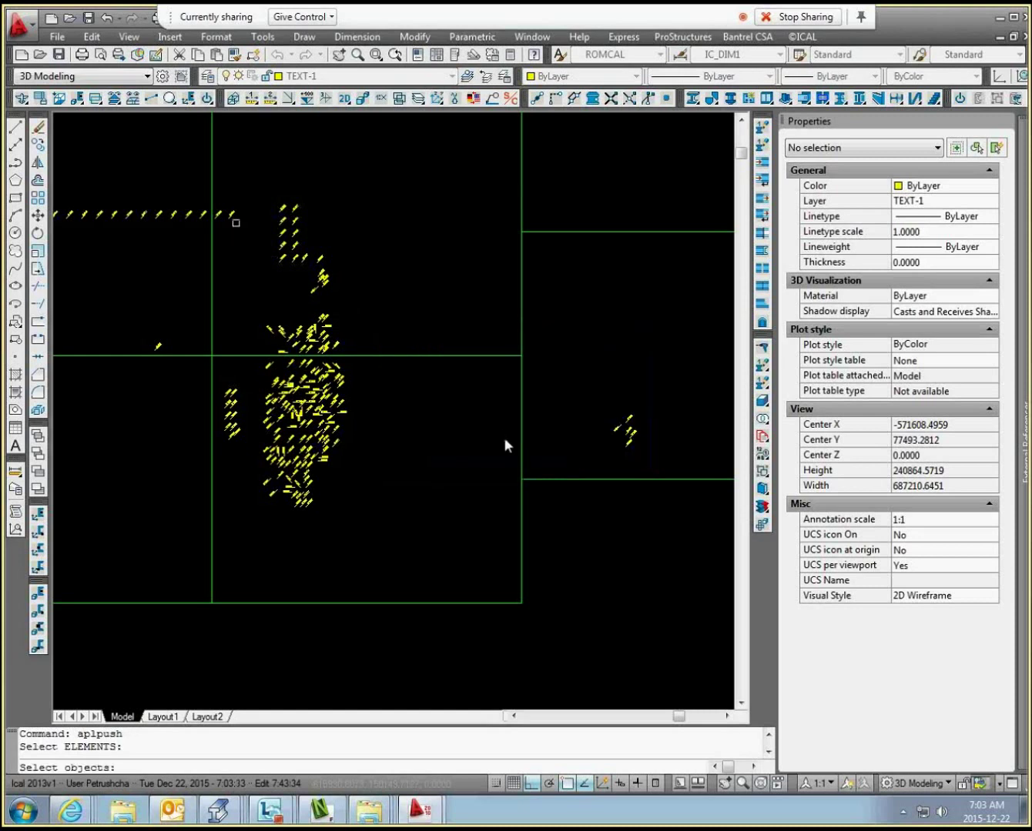
Window-select all the pile label texts from the row's middle through the outlying labels and apply the number shift to them.
scroll(505, 443, "up", 4)
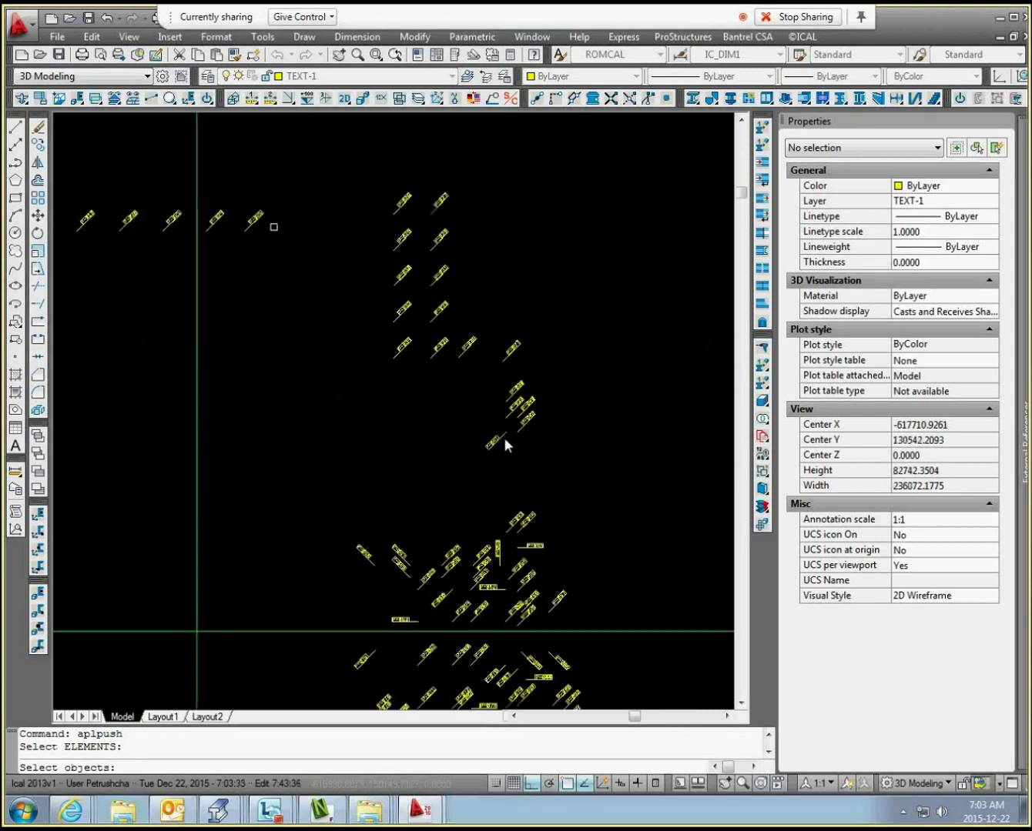
scroll(505, 443, "down", 8)
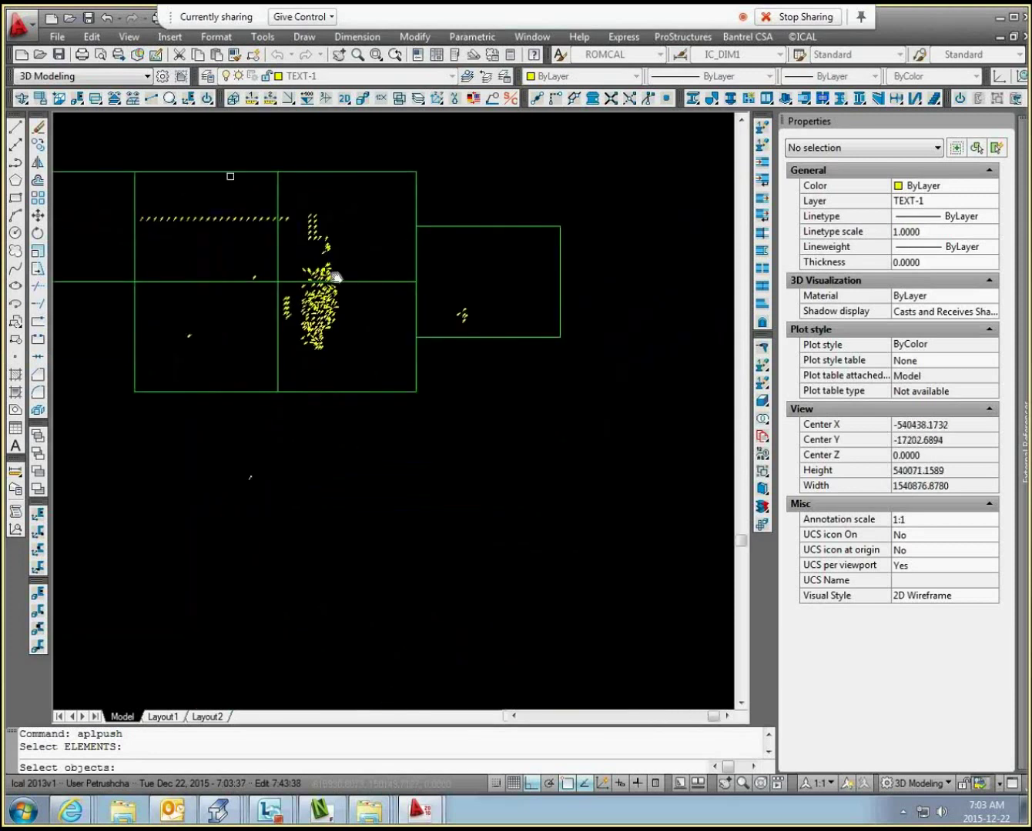
left_click(202, 144)
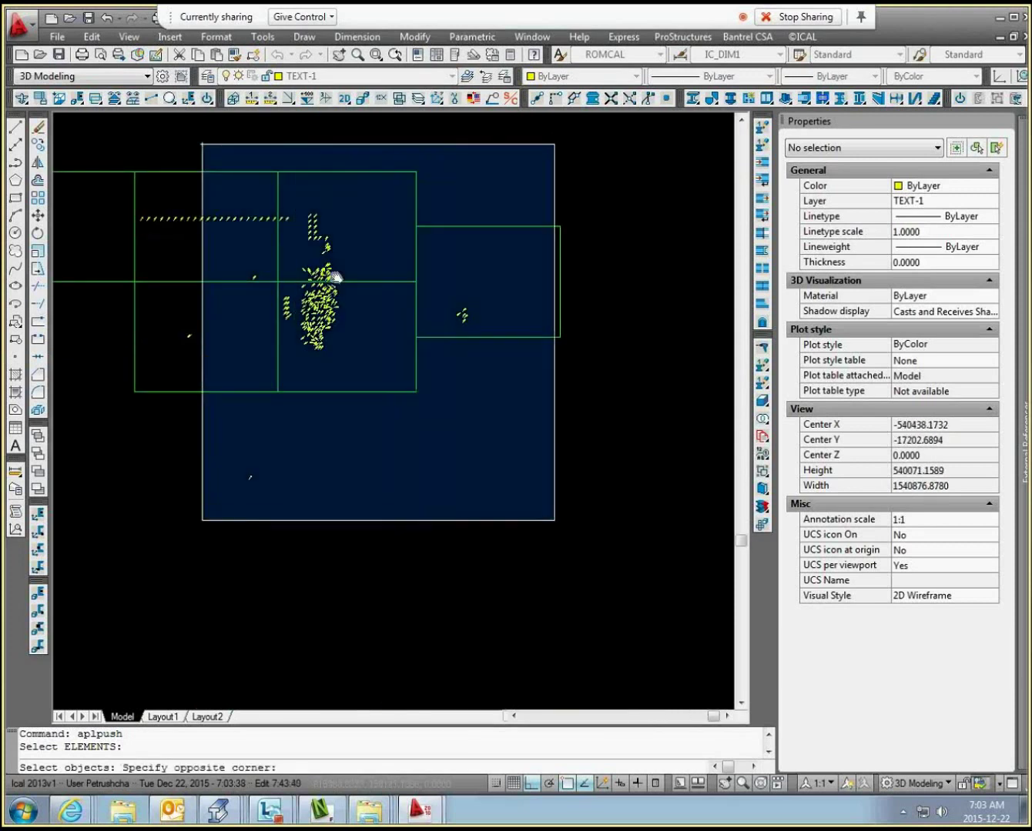
left_click(555, 522)
scroll(335, 278, "up", 12)
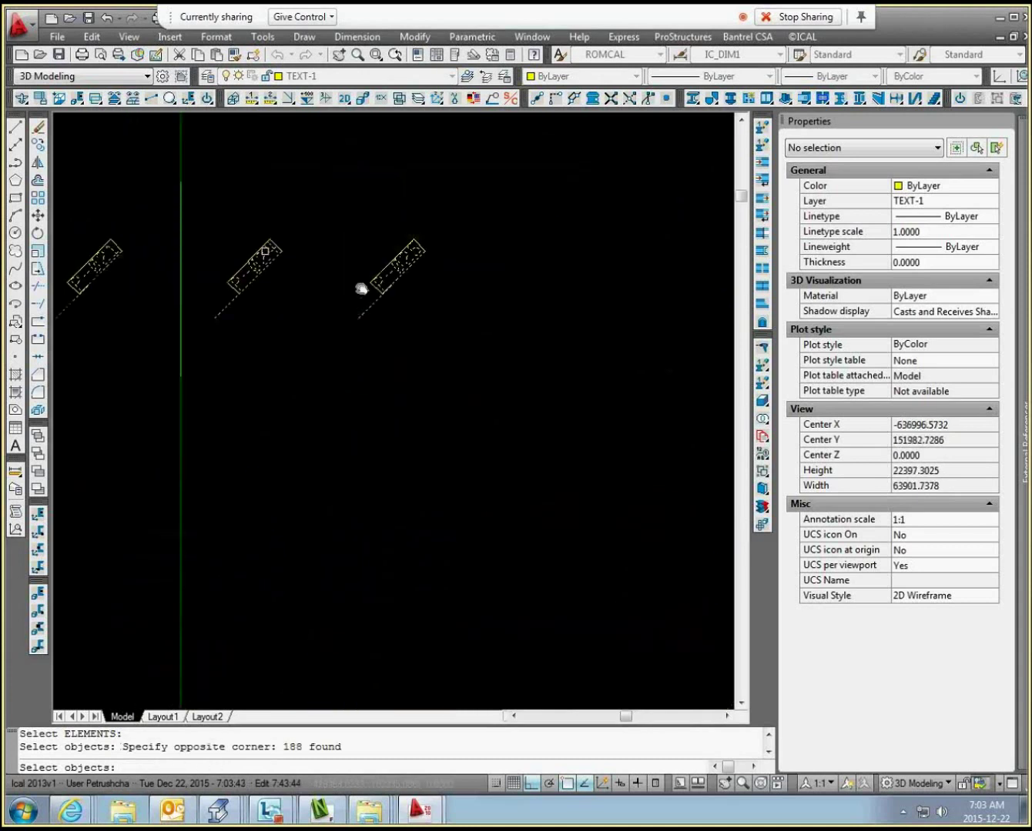
scroll(361, 288, "up", 2)
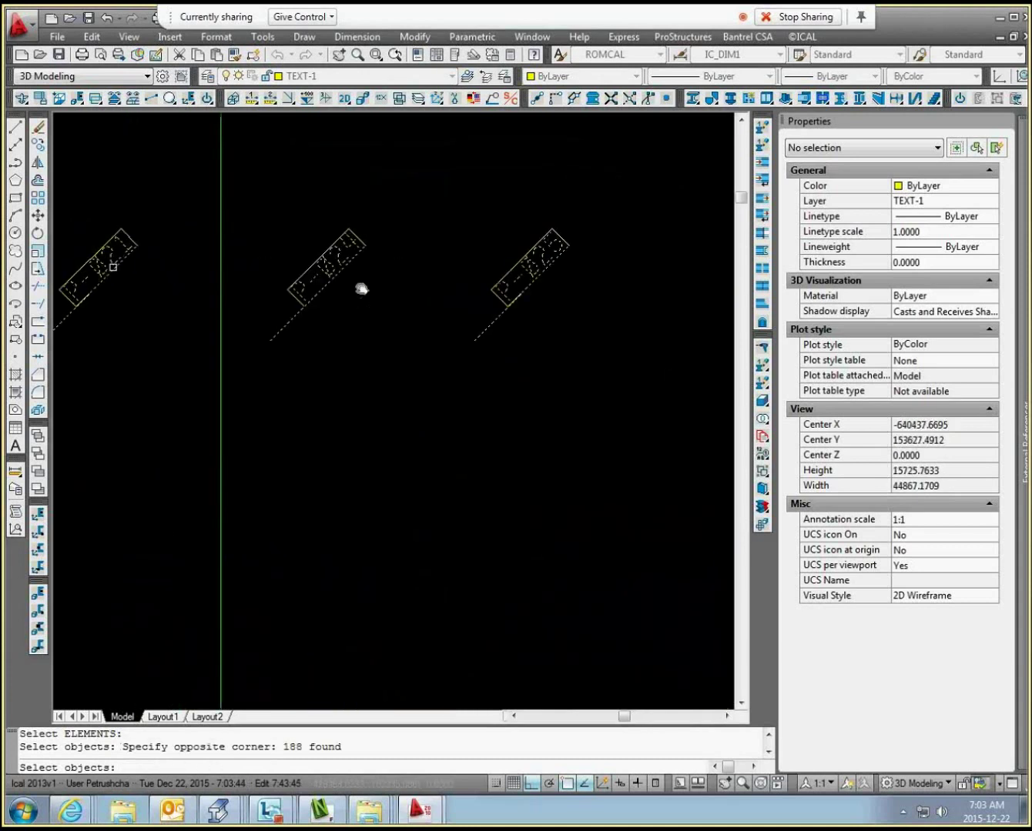
middle_click_drag(140, 286, 269, 309)
key("Return")
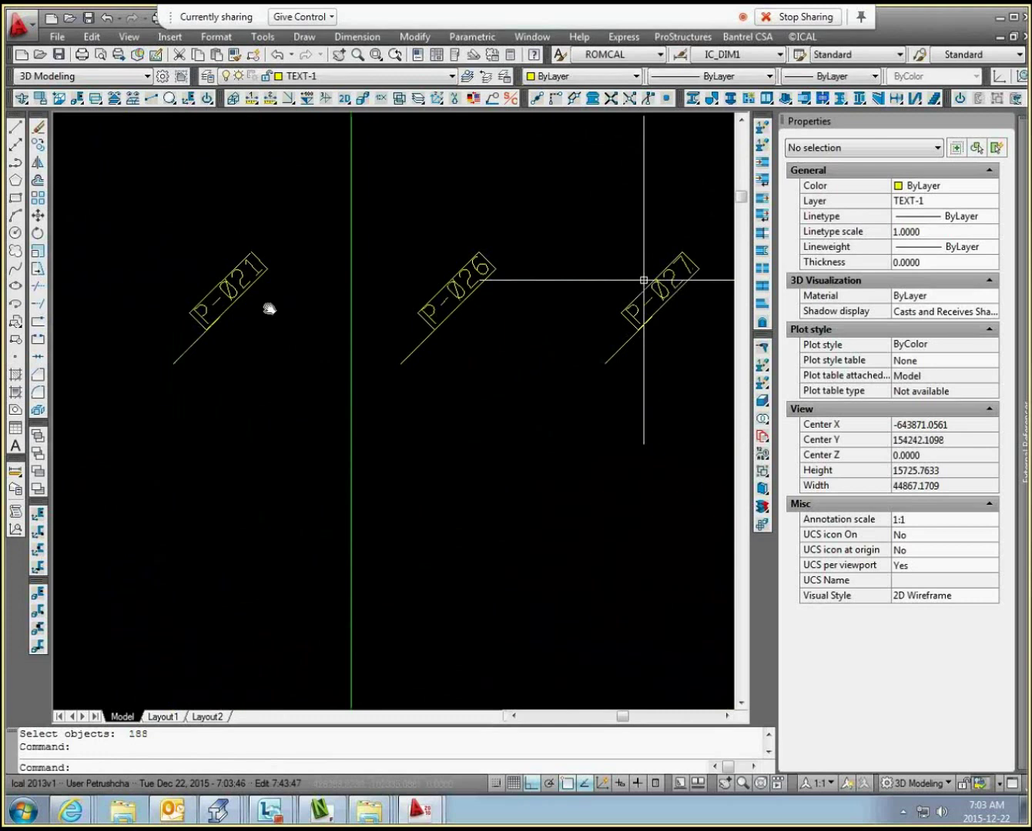
Examine the shifted pile labels, including the isolated label below the areas and the small cluster P-196 to P-200.
mouse_move(268, 309)
middle_mouse_down()
mouse_move(376, 316)
mouse_move(286, 231)
middle_mouse_up()
scroll(286, 232, "down", 6)
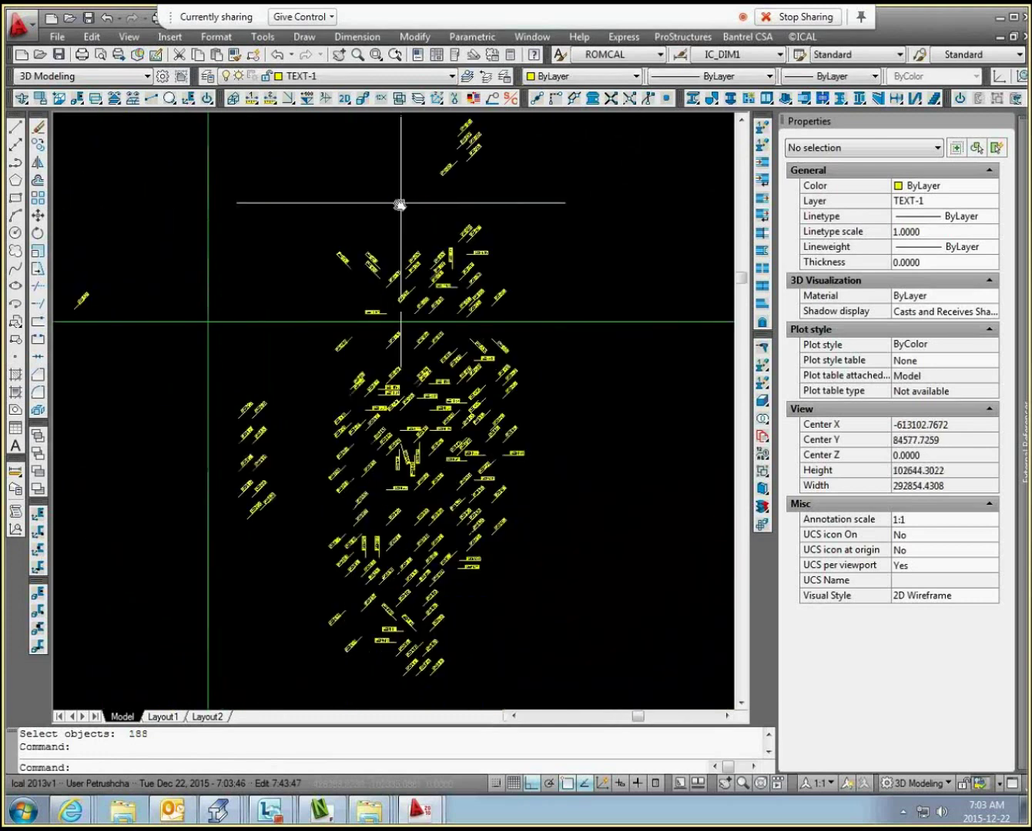
scroll(401, 354, "down", 8)
scroll(393, 551, "up", 15)
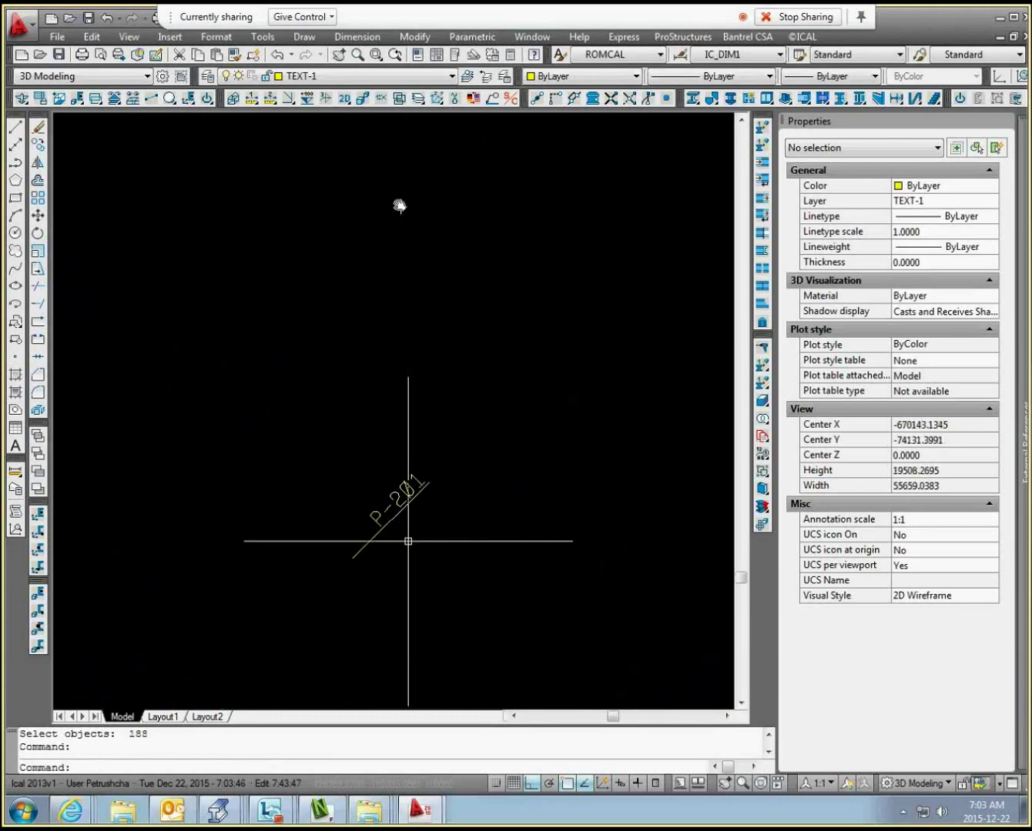
middle_click_drag(425, 482, 331, 530)
scroll(329, 530, "down", 13)
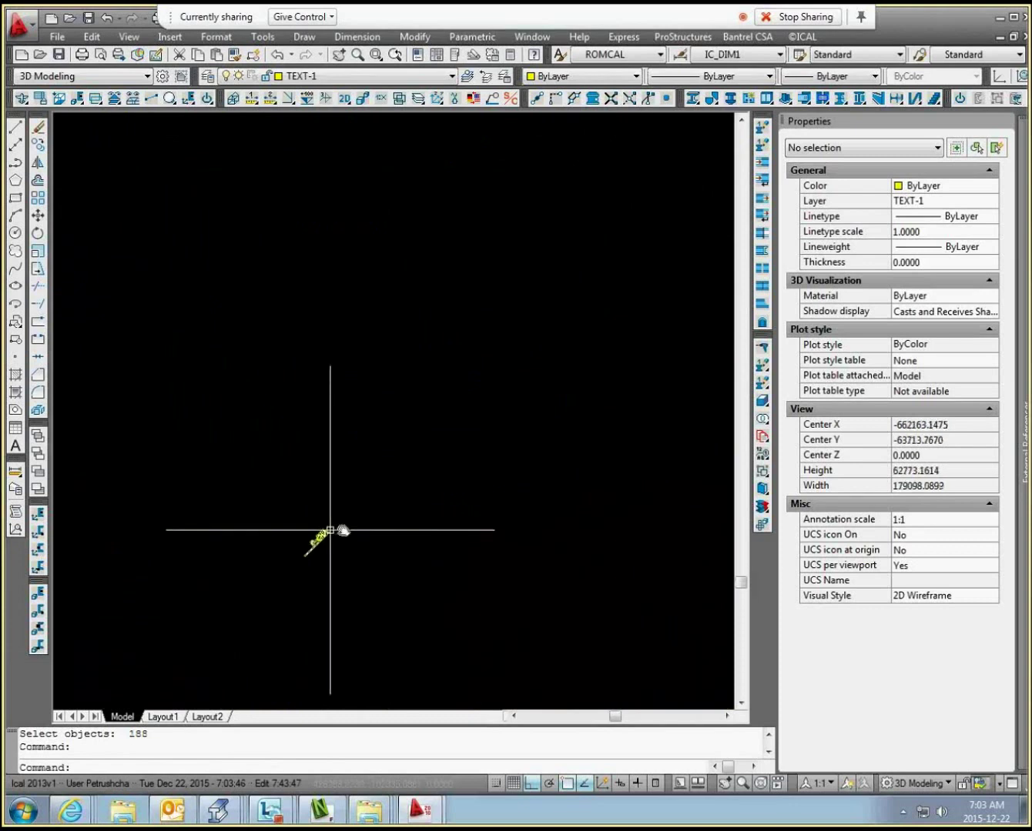
scroll(465, 426, "up", 3)
scroll(615, 318, "up", 9)
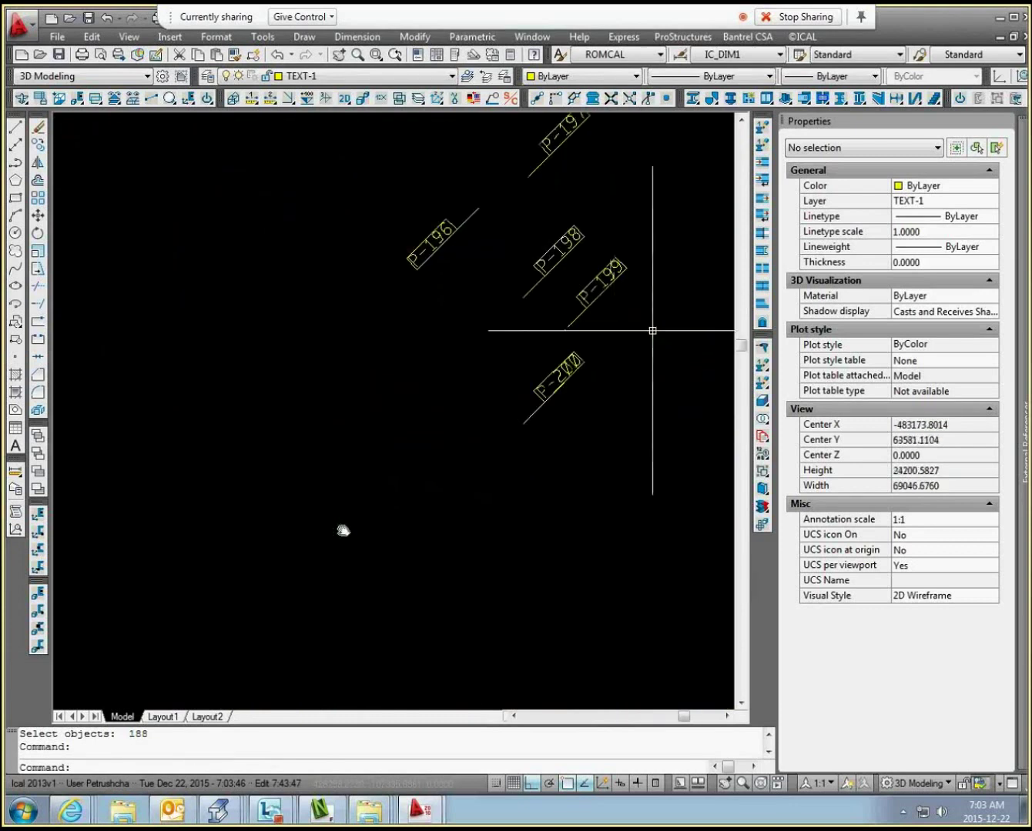
middle_click_drag(654, 335, 659, 384)
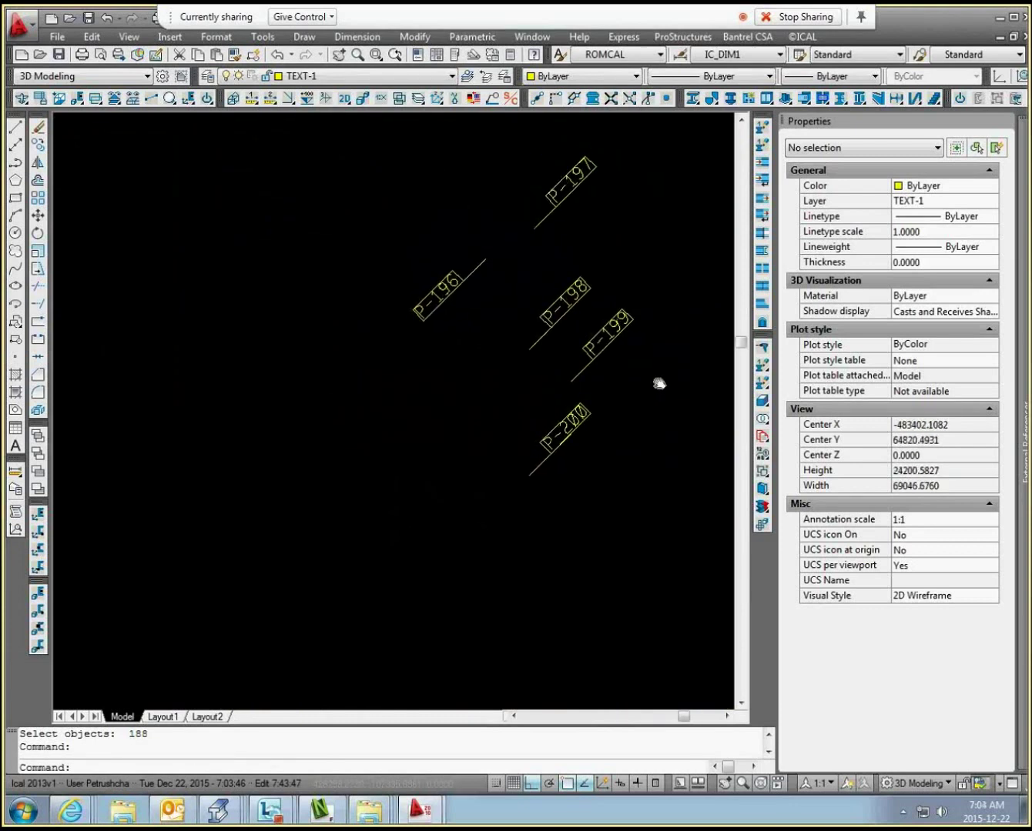
scroll(627, 283, "down", 10)
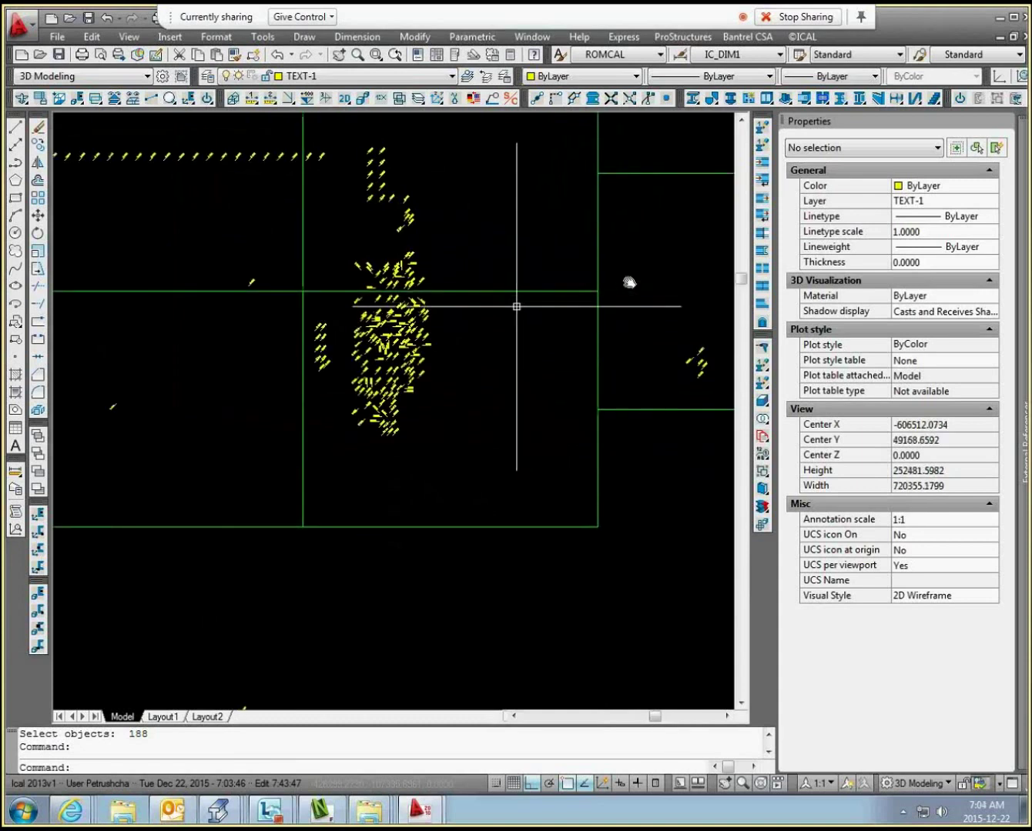
Save the label drawing and switch to the open 2000MRC0001 drawing.
left_click(58, 53)
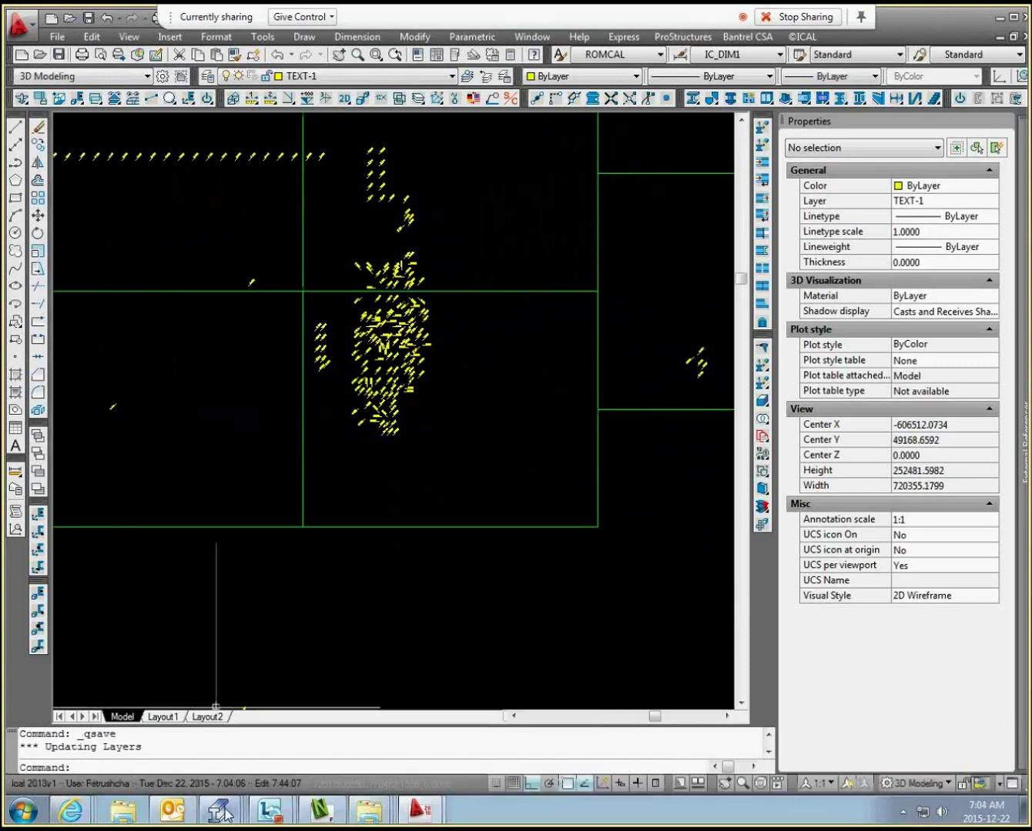
mouse_move(230, 812)
left_click(223, 751)
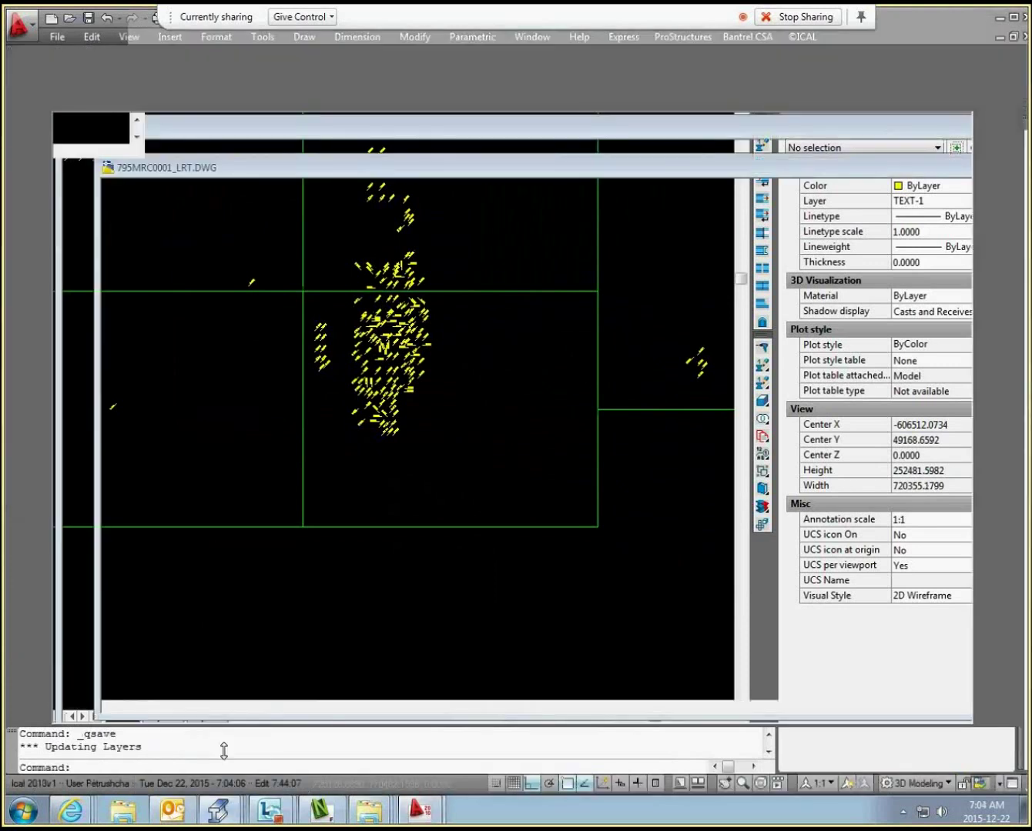
Reload the external reference D-2.0-SKC05-795LRT in the pile drawing.
scroll(642, 483, "up", 4)
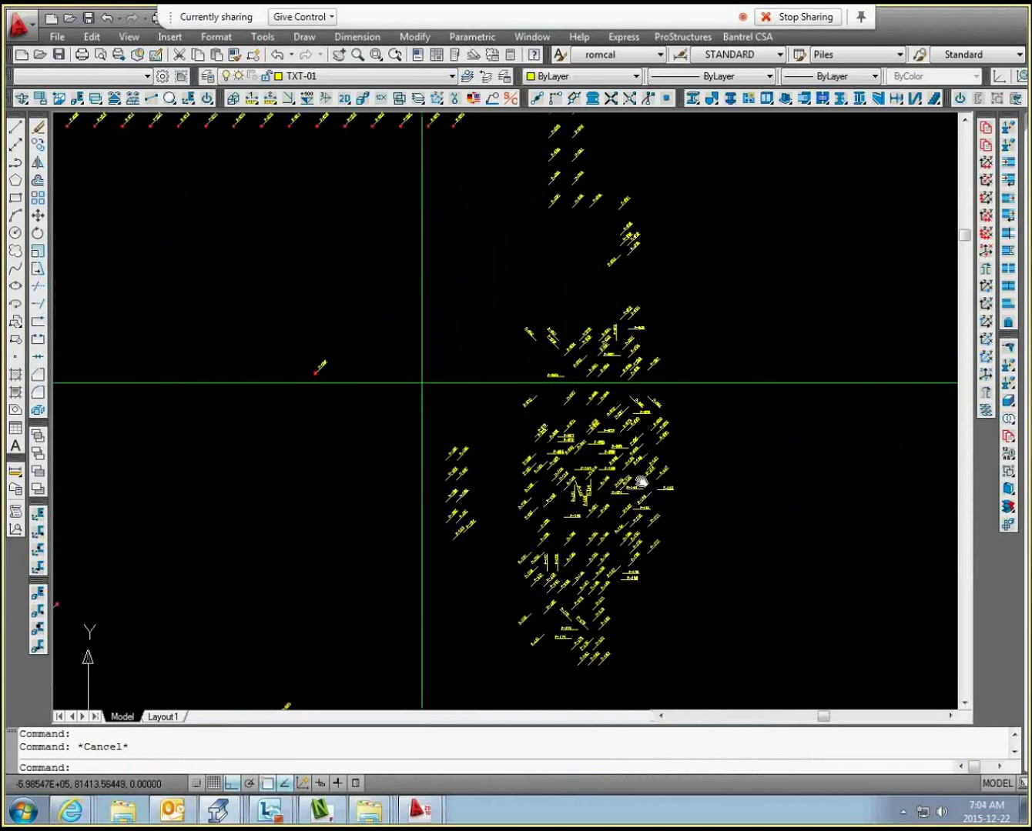
middle_click_drag(642, 482, 649, 510)
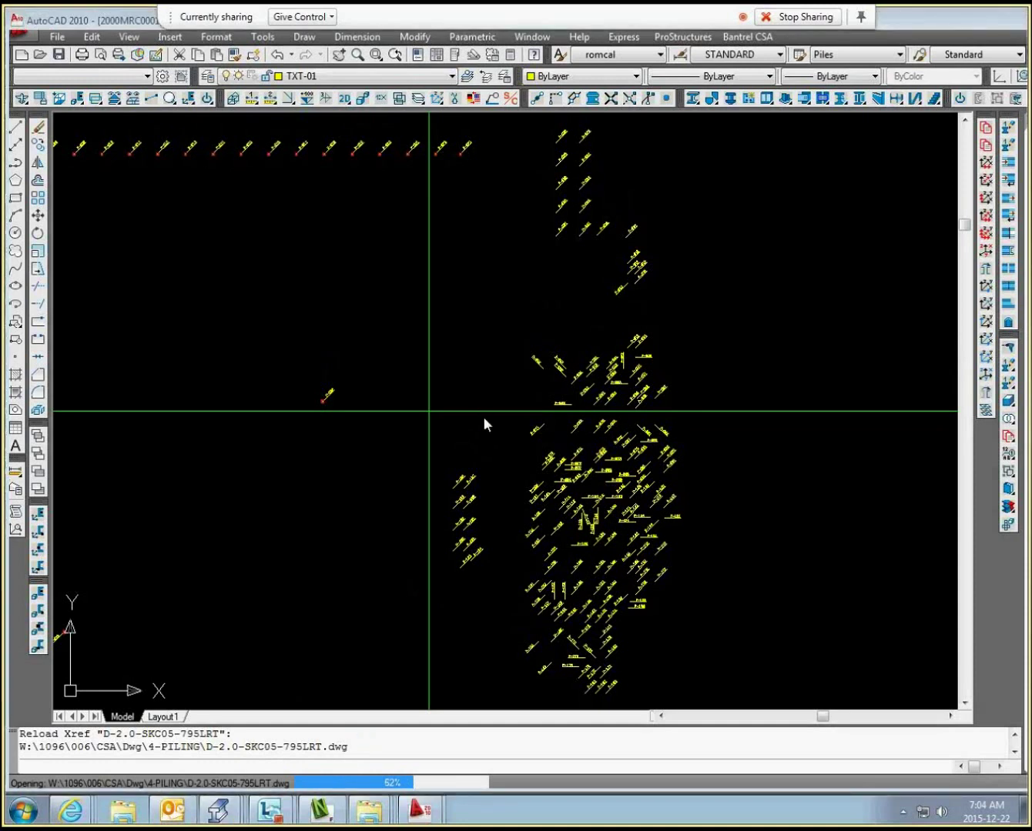
middle_click_drag(484, 417, 491, 438)
Show the object properties and check the PosNumber of the pile labelled P-027 beside the area boundary.
scroll(491, 438, "up", 5)
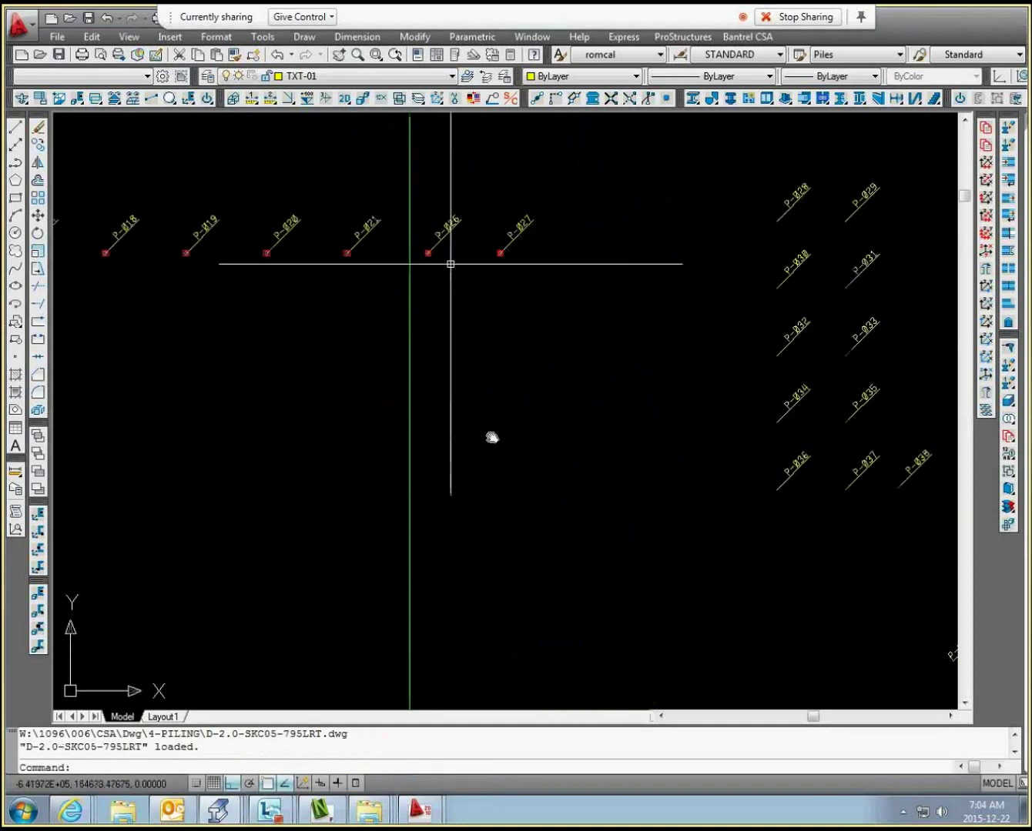
scroll(491, 437, "up", 3)
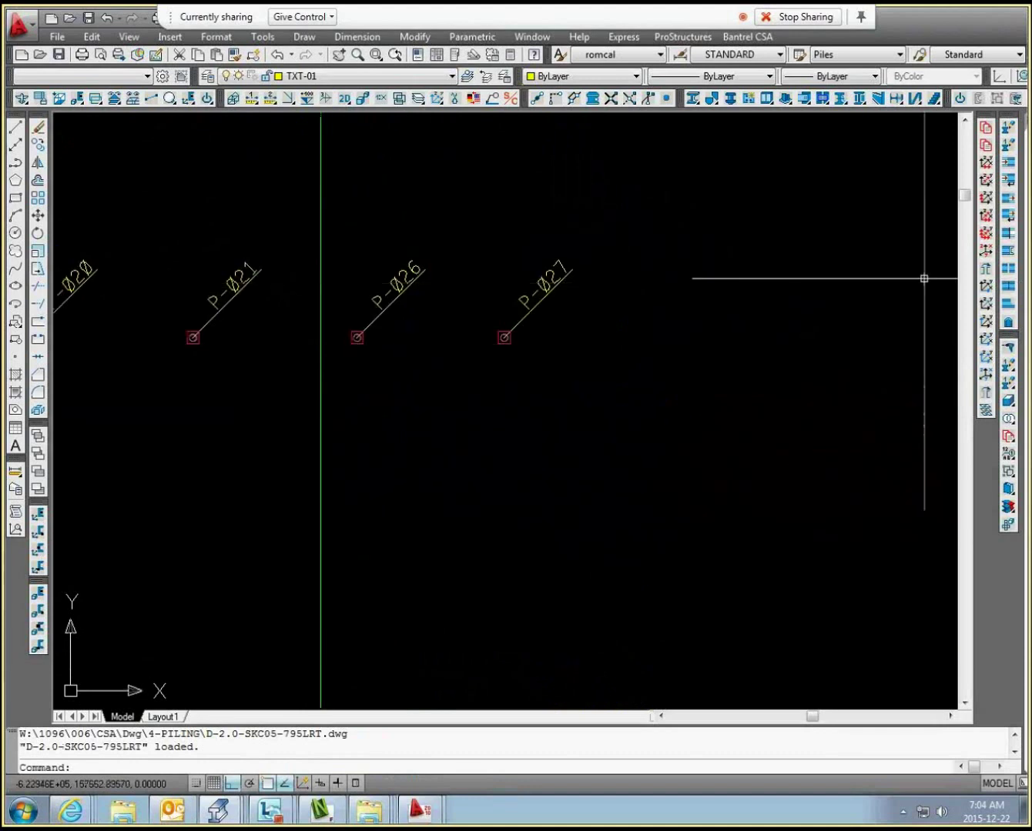
key("ctrl+1")
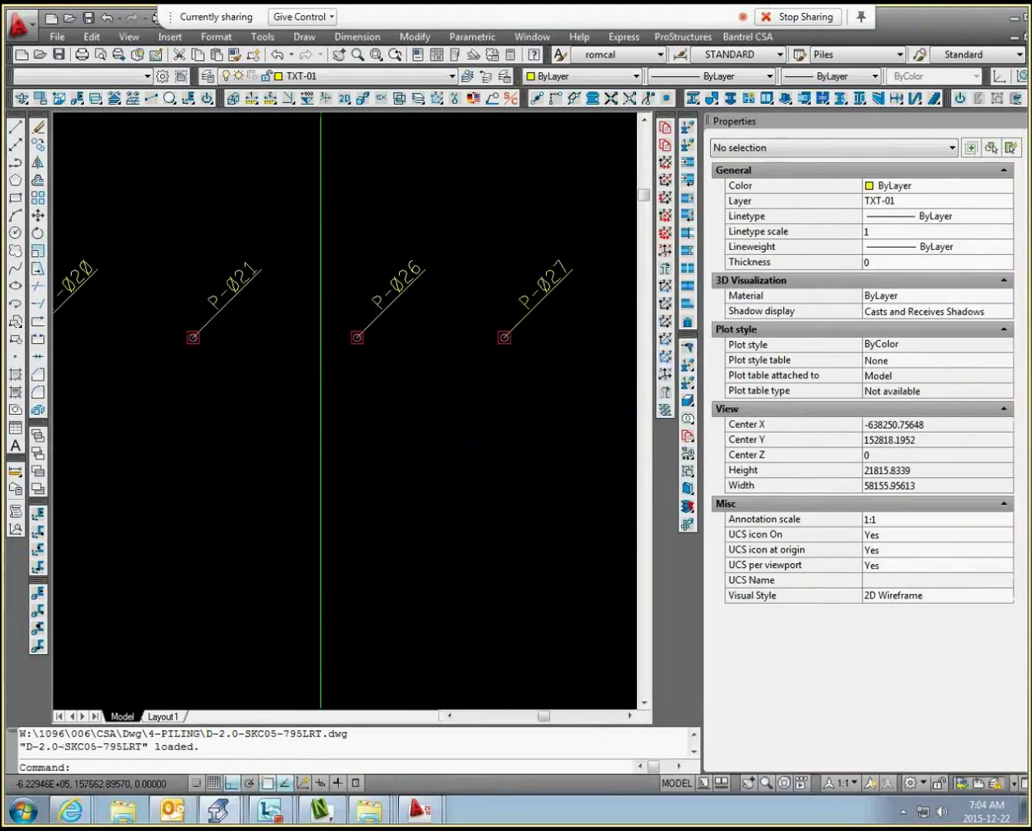
scroll(446, 400, "down", 5)
middle_click_drag(445, 400, 284, 341)
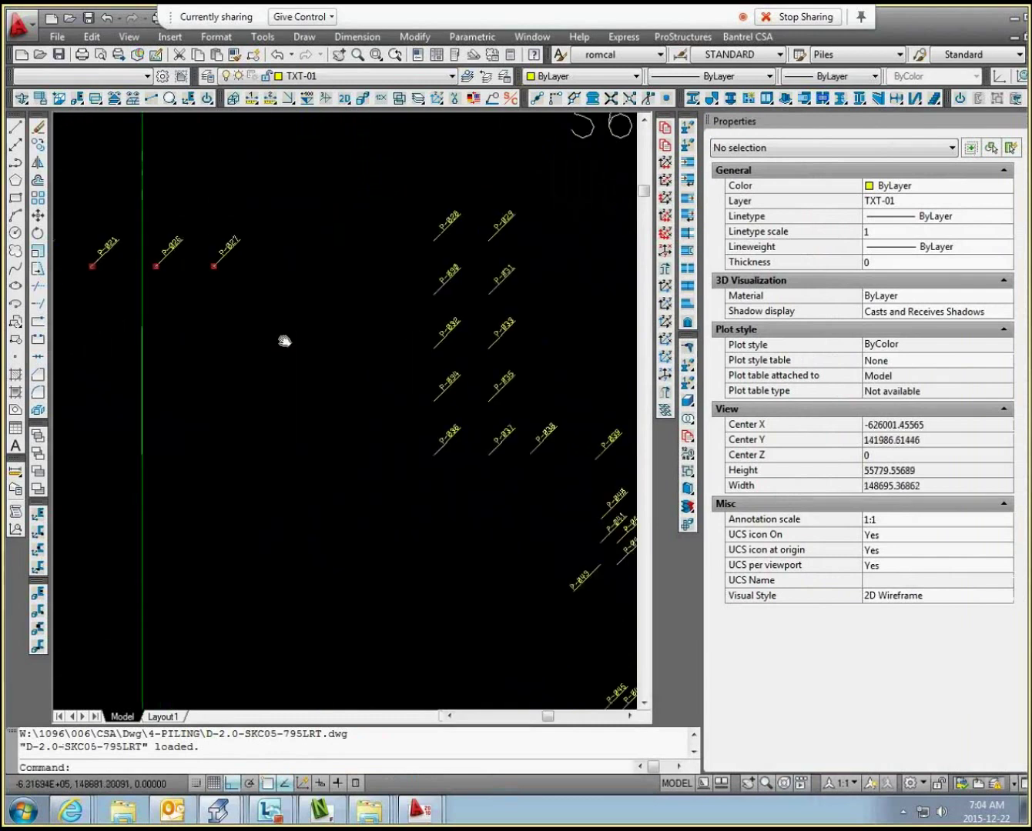
scroll(283, 340, "up", 5)
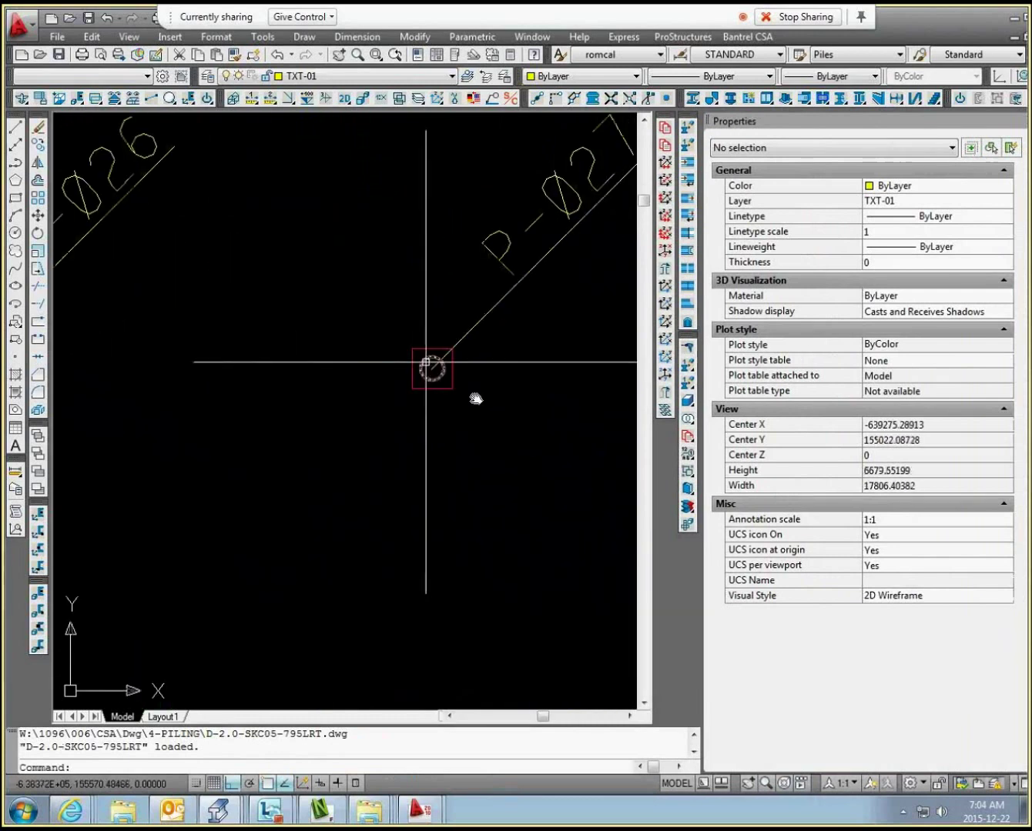
left_click(428, 363)
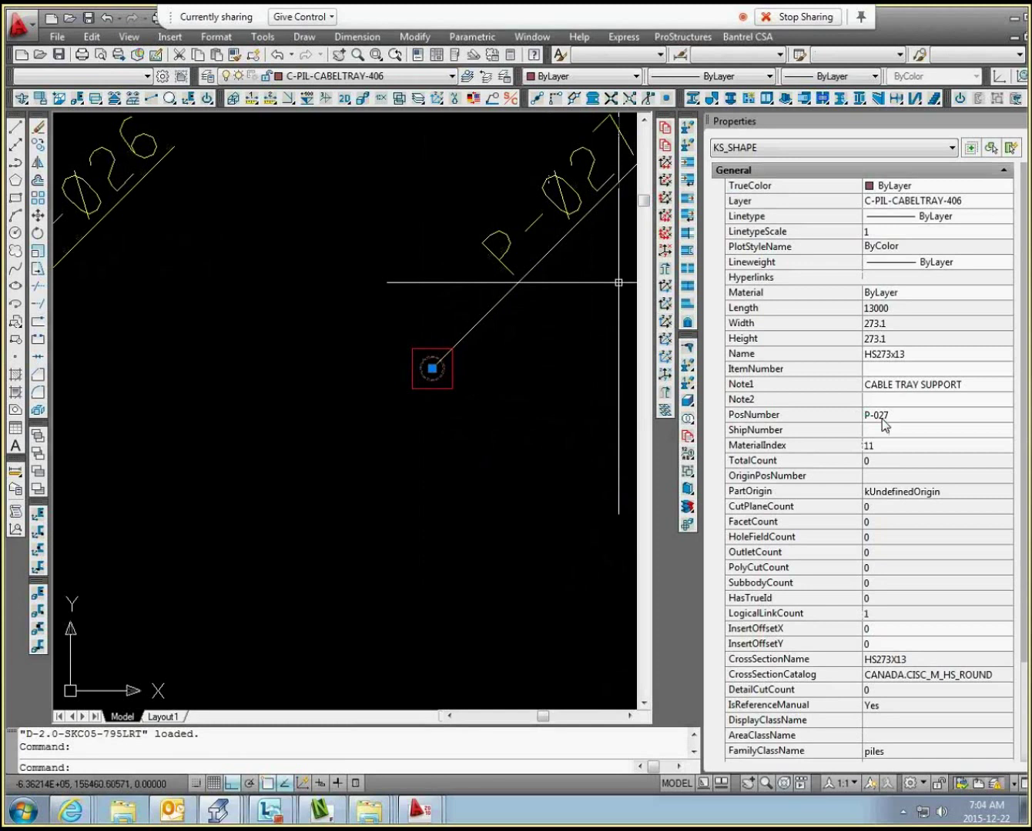
middle_click_drag(488, 387, 556, 409)
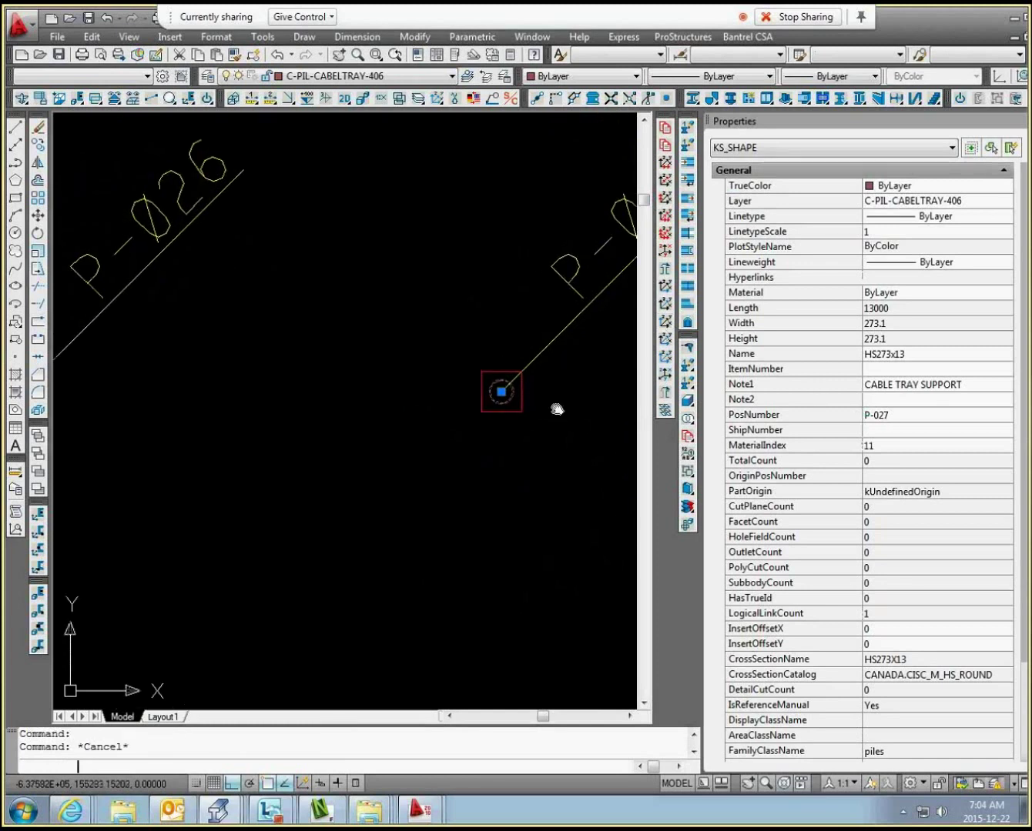
Check the PosNumber of the neighbouring pile labelled P-026.
key("Escape")
scroll(556, 410, "down", 1)
middle_click_drag(114, 390, 276, 392)
left_click(249, 401)
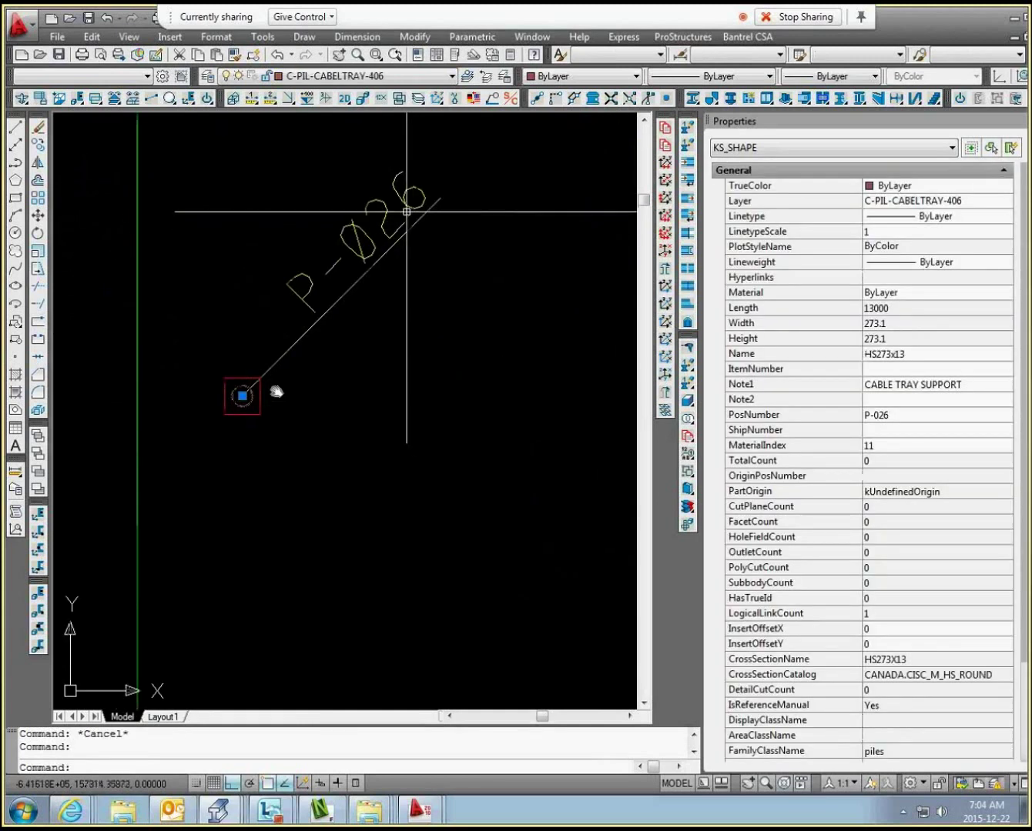
key("Escape")
Examine the updated pile labels across areas S4, S6 and S7, and hide the object properties.
scroll(275, 391, "down", 4)
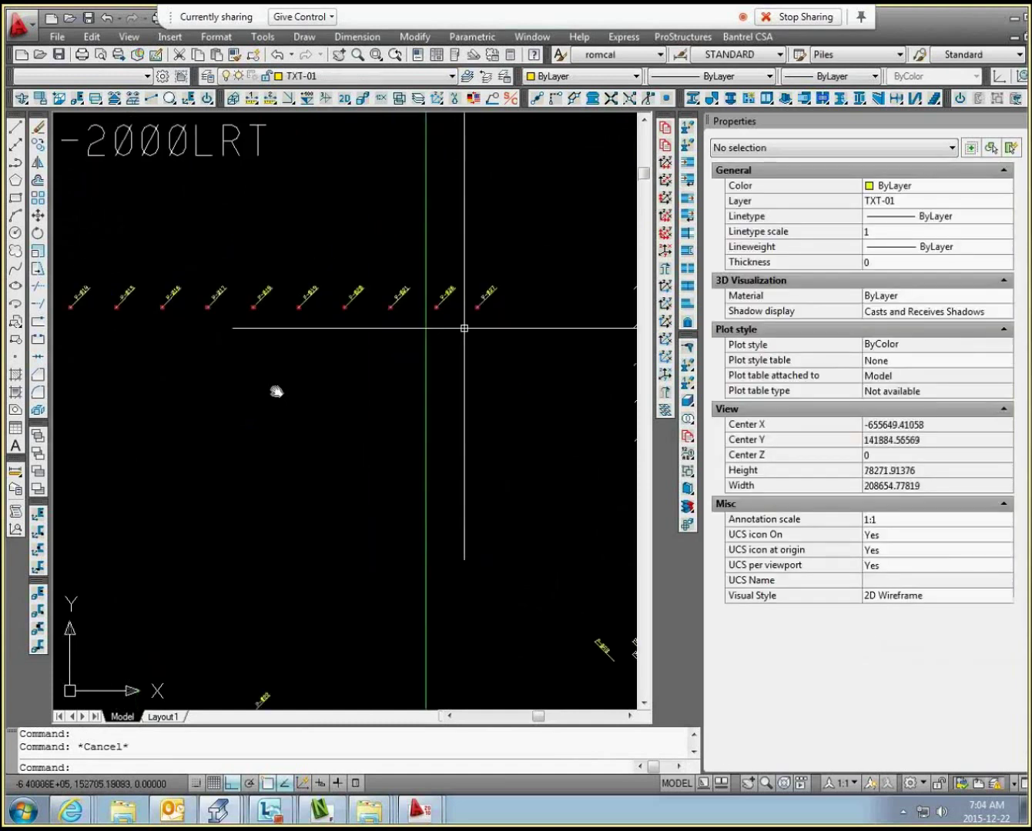
middle_click_drag(277, 391, 370, 250)
scroll(371, 250, "down", 2)
mouse_move(376, 344)
middle_mouse_down()
mouse_move(509, 223)
mouse_move(502, 300)
mouse_move(472, 293)
middle_mouse_up()
scroll(509, 224, "down", 2)
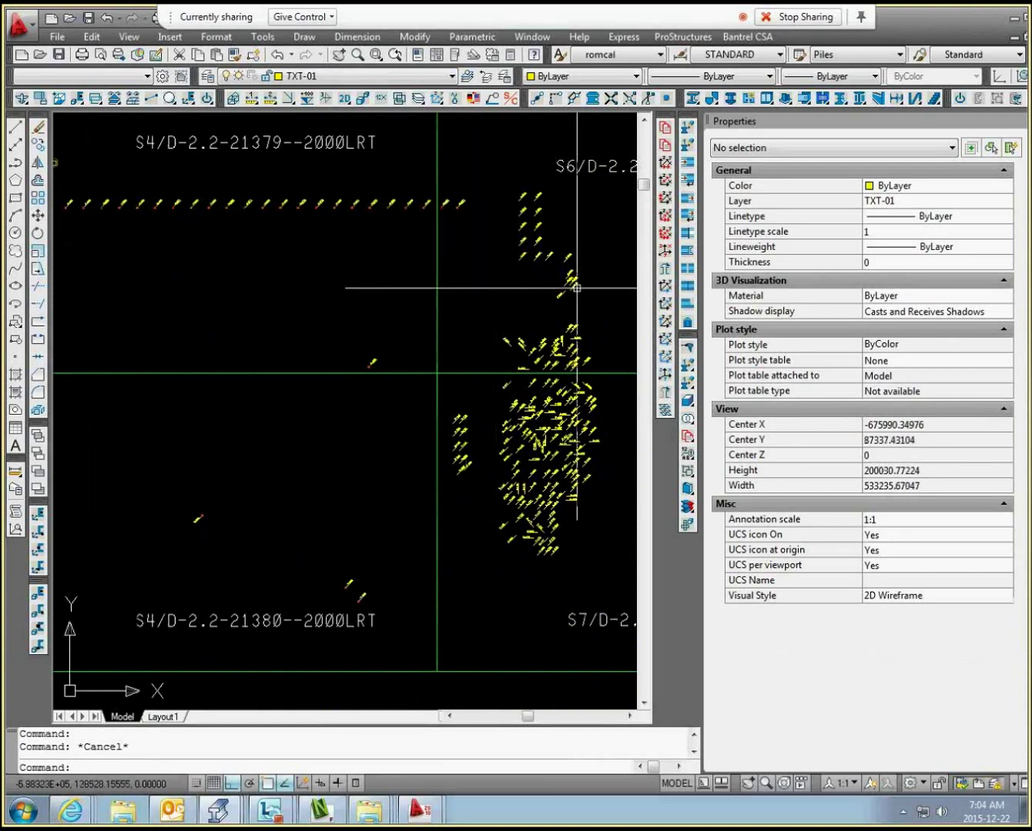
middle_click_drag(584, 286, 535, 291)
mouse_move(1020, 292)
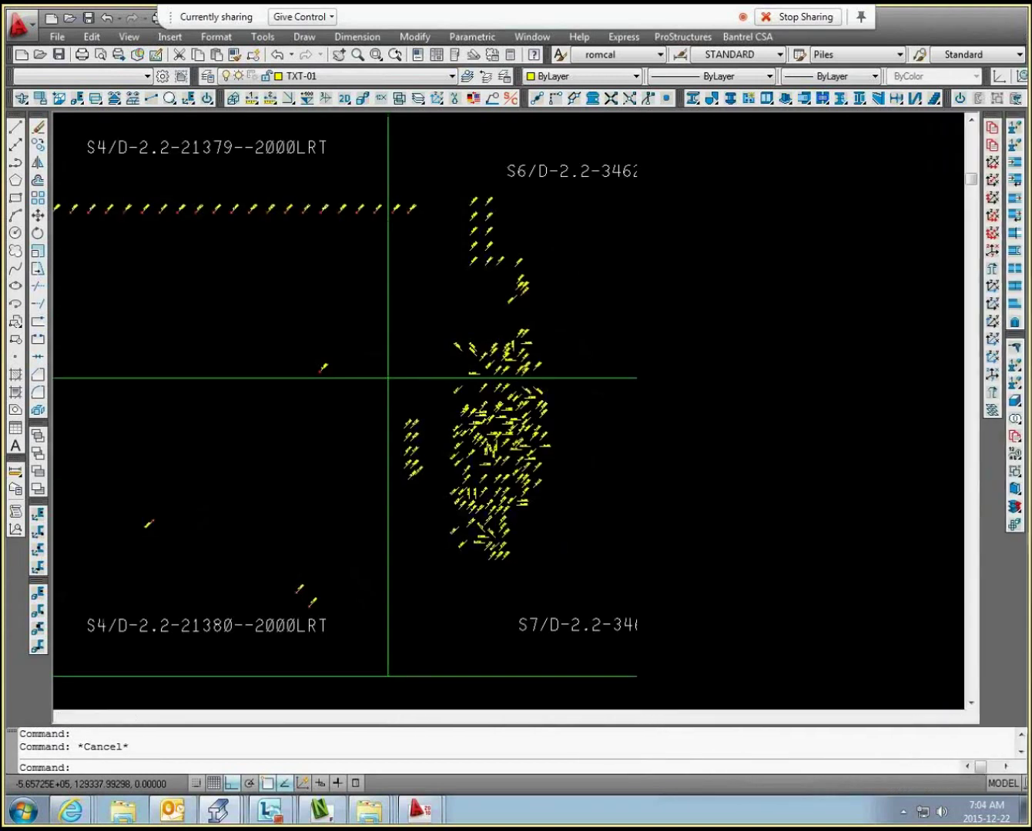
mouse_move(743, 299)
middle_mouse_down()
mouse_move(730, 287)
mouse_move(723, 296)
middle_mouse_up()
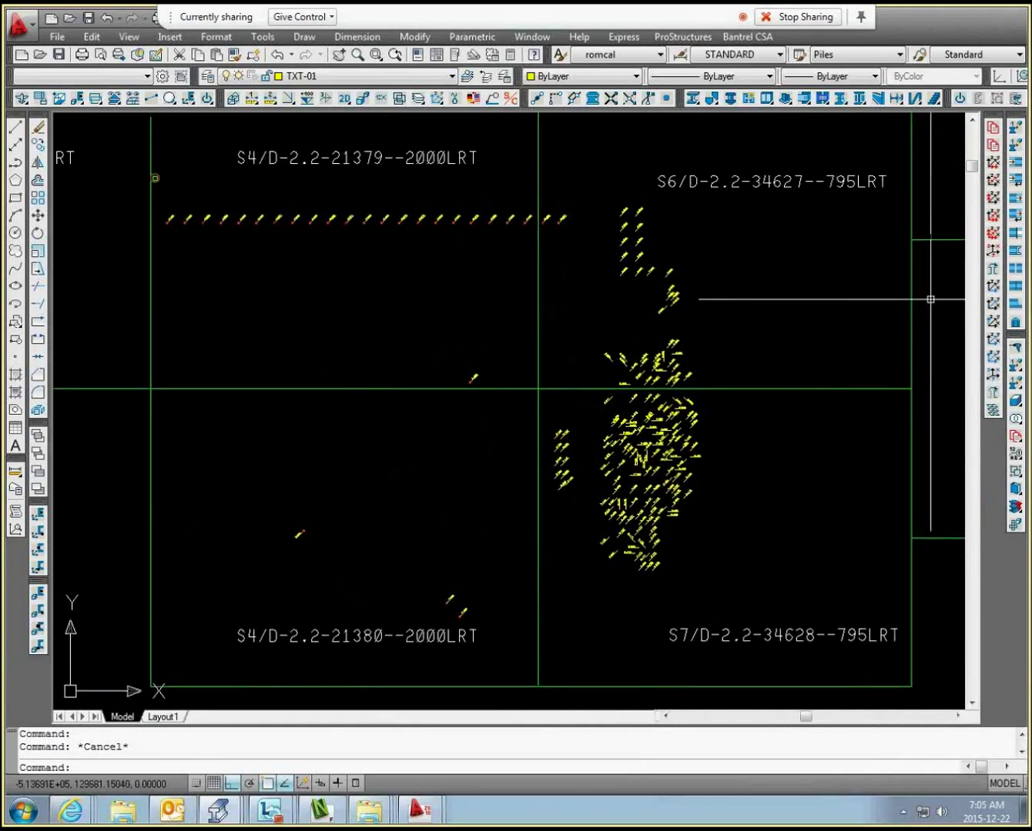